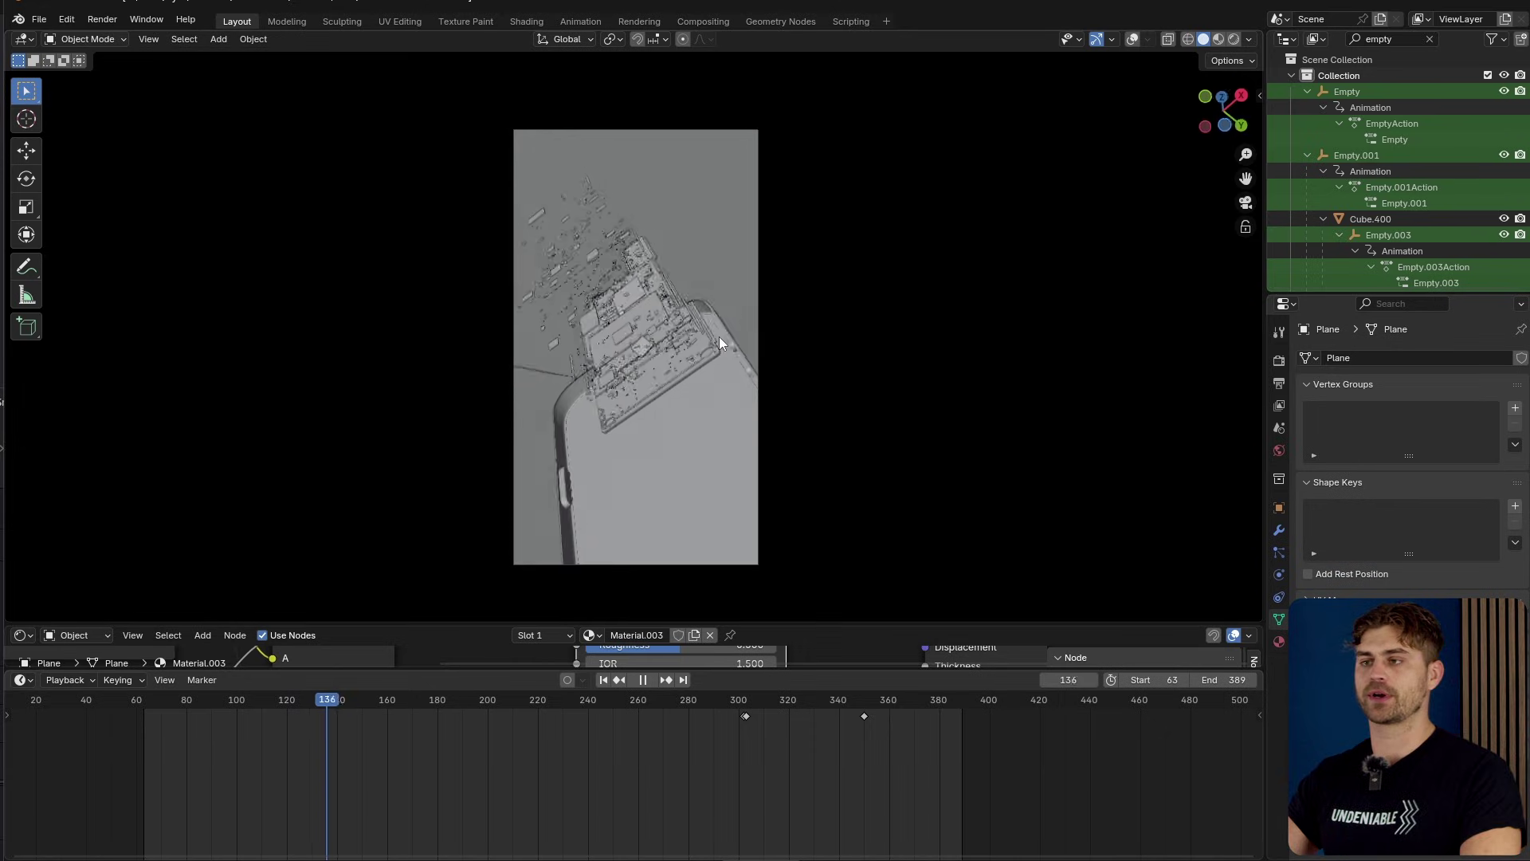
- Stop the animation playback, show the viewport overlays and return to frame 63
{"action": "key", "text": "space"}
{"action": "left_click", "coordinate": [1132, 39]}
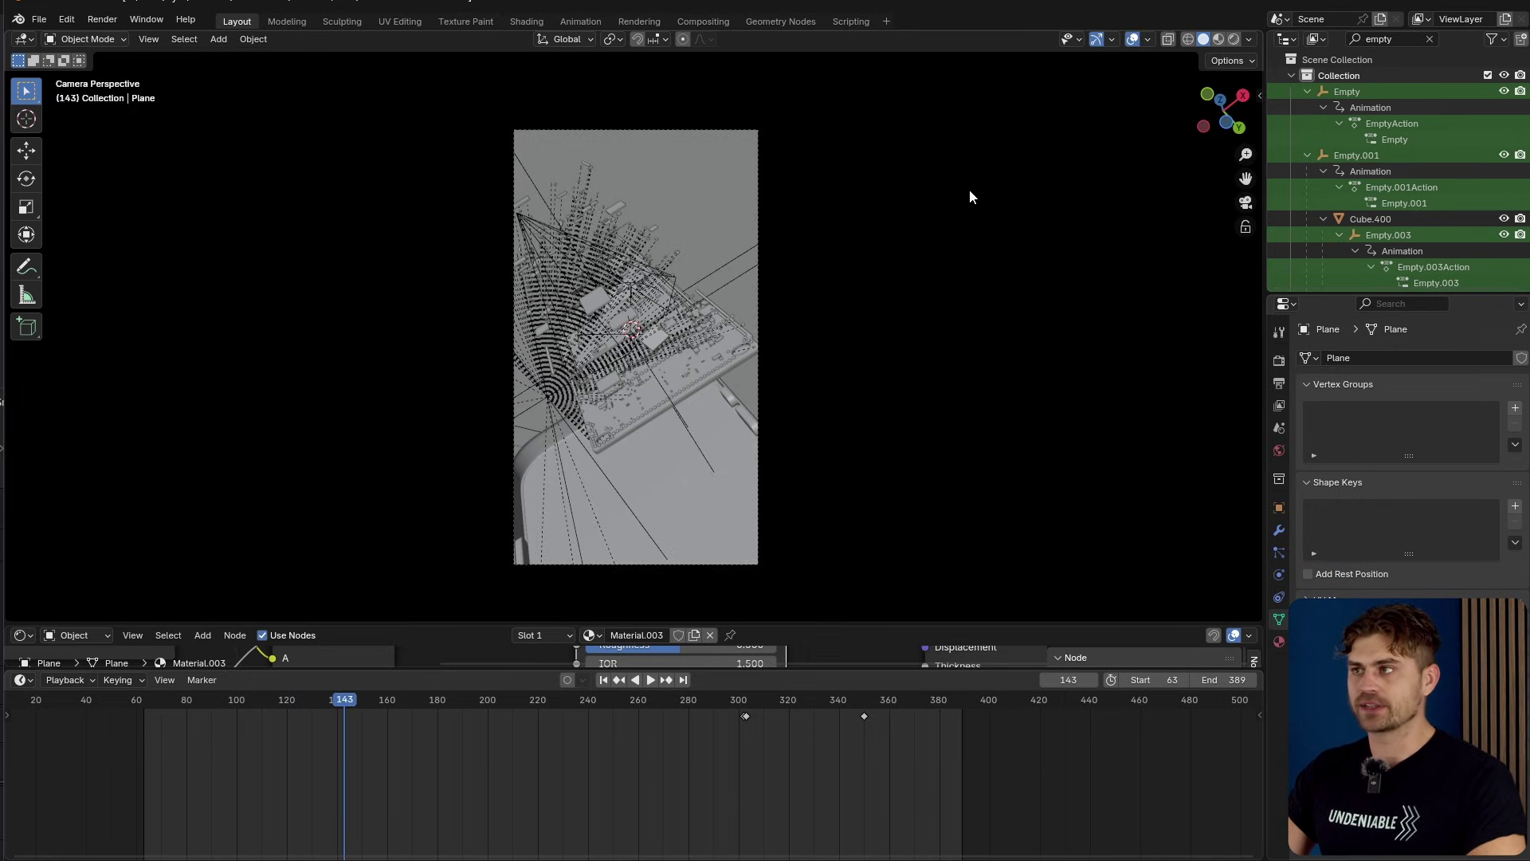
{"action": "left_click", "coordinate": [144, 701]}
{"action": "scroll", "coordinate": [634, 362], "scroll_direction": "up", "scroll_amount": 4}
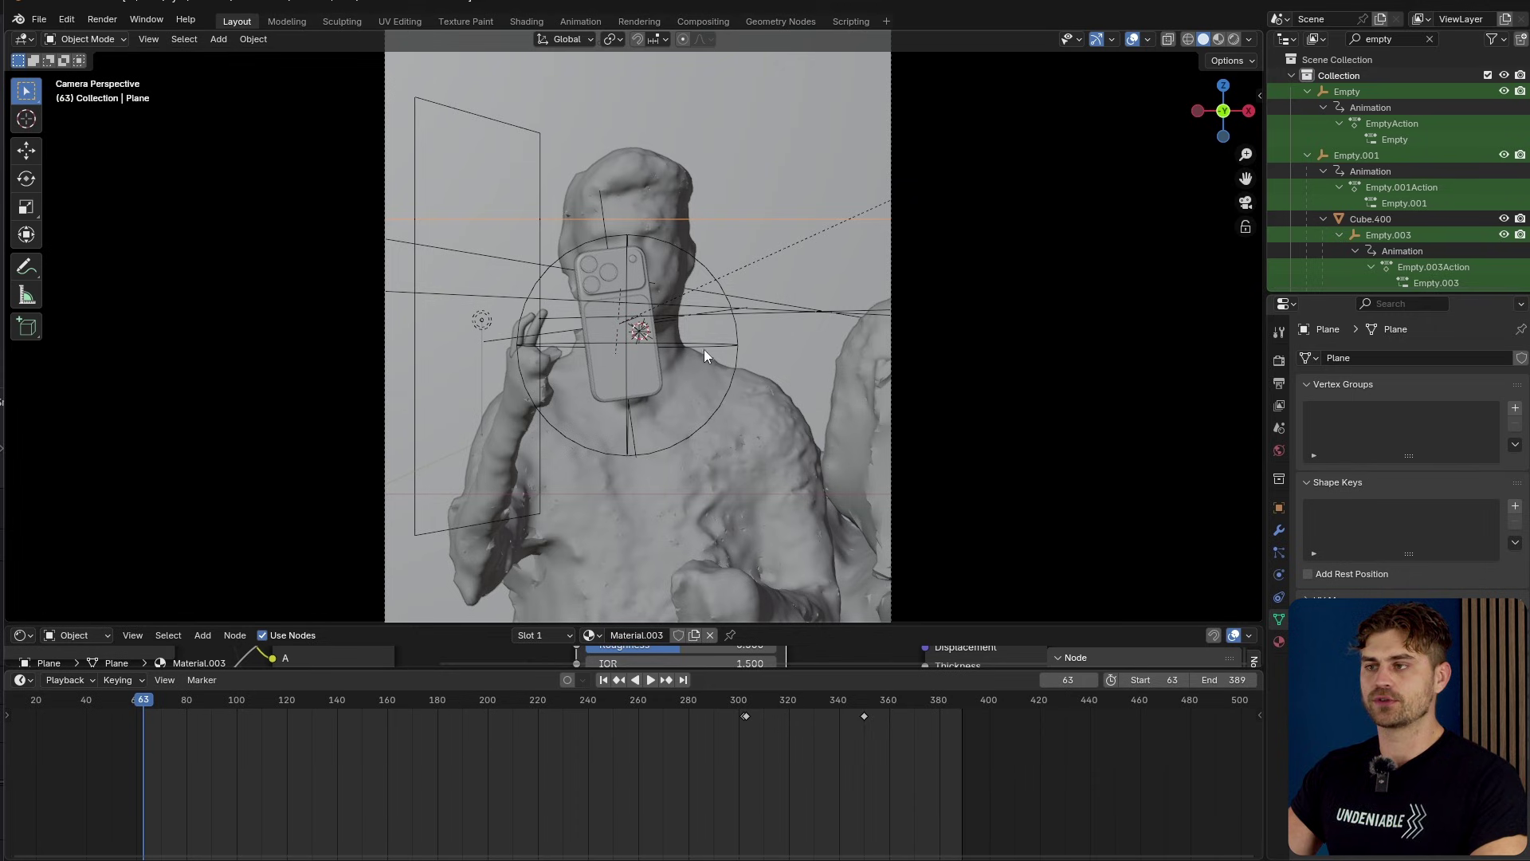
- Select the spherical Empty around the phone and scrub the timeline to frame 93 to see the parts pulled apart
{"action": "left_click", "coordinate": [727, 372]}
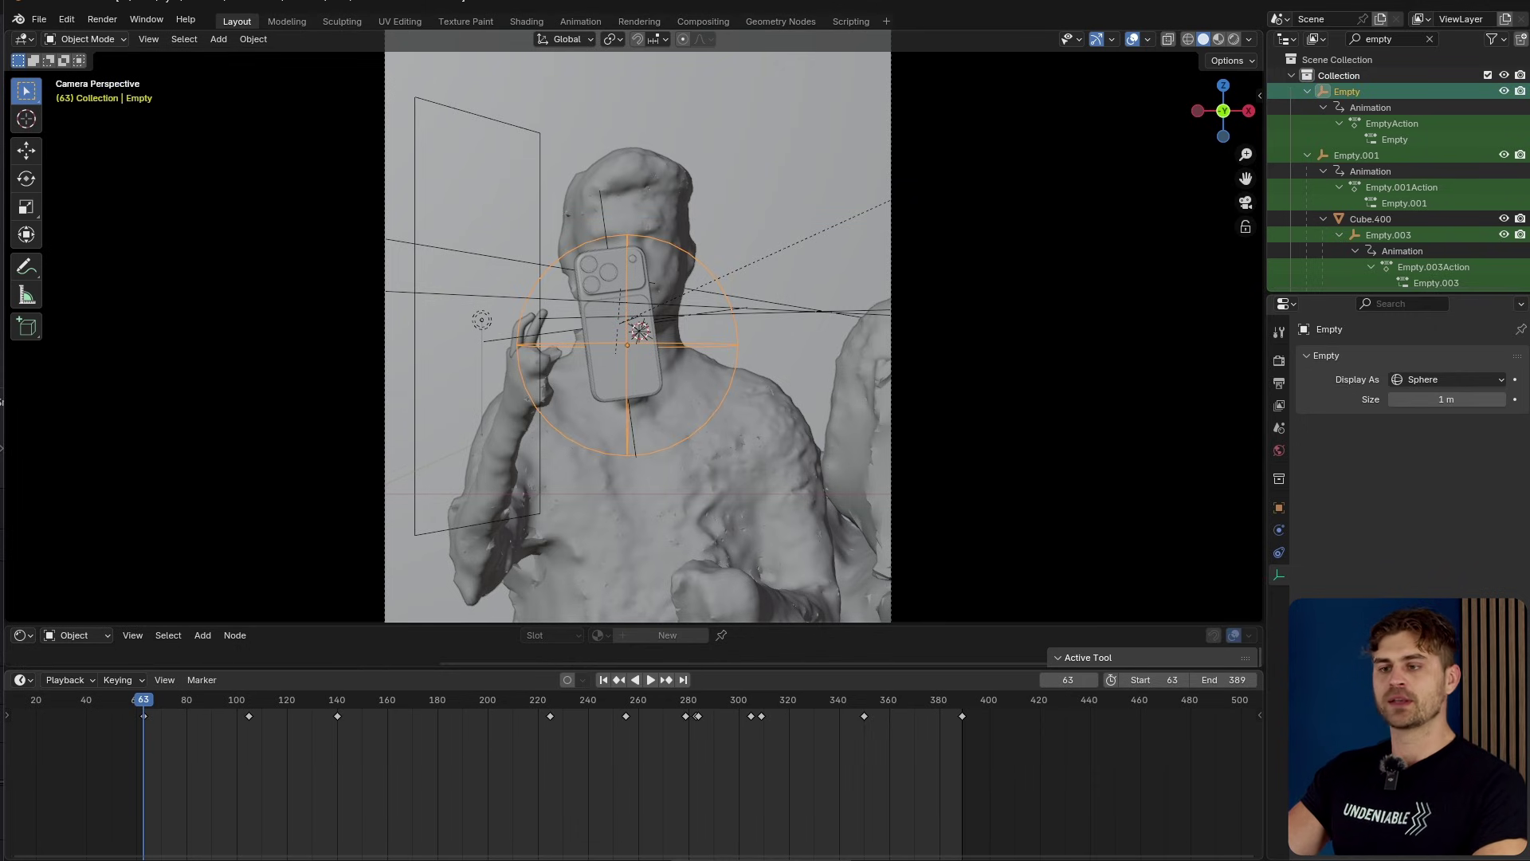
{"action": "left_click_drag", "start_coordinate": [170, 698], "coordinate": [218, 708]}
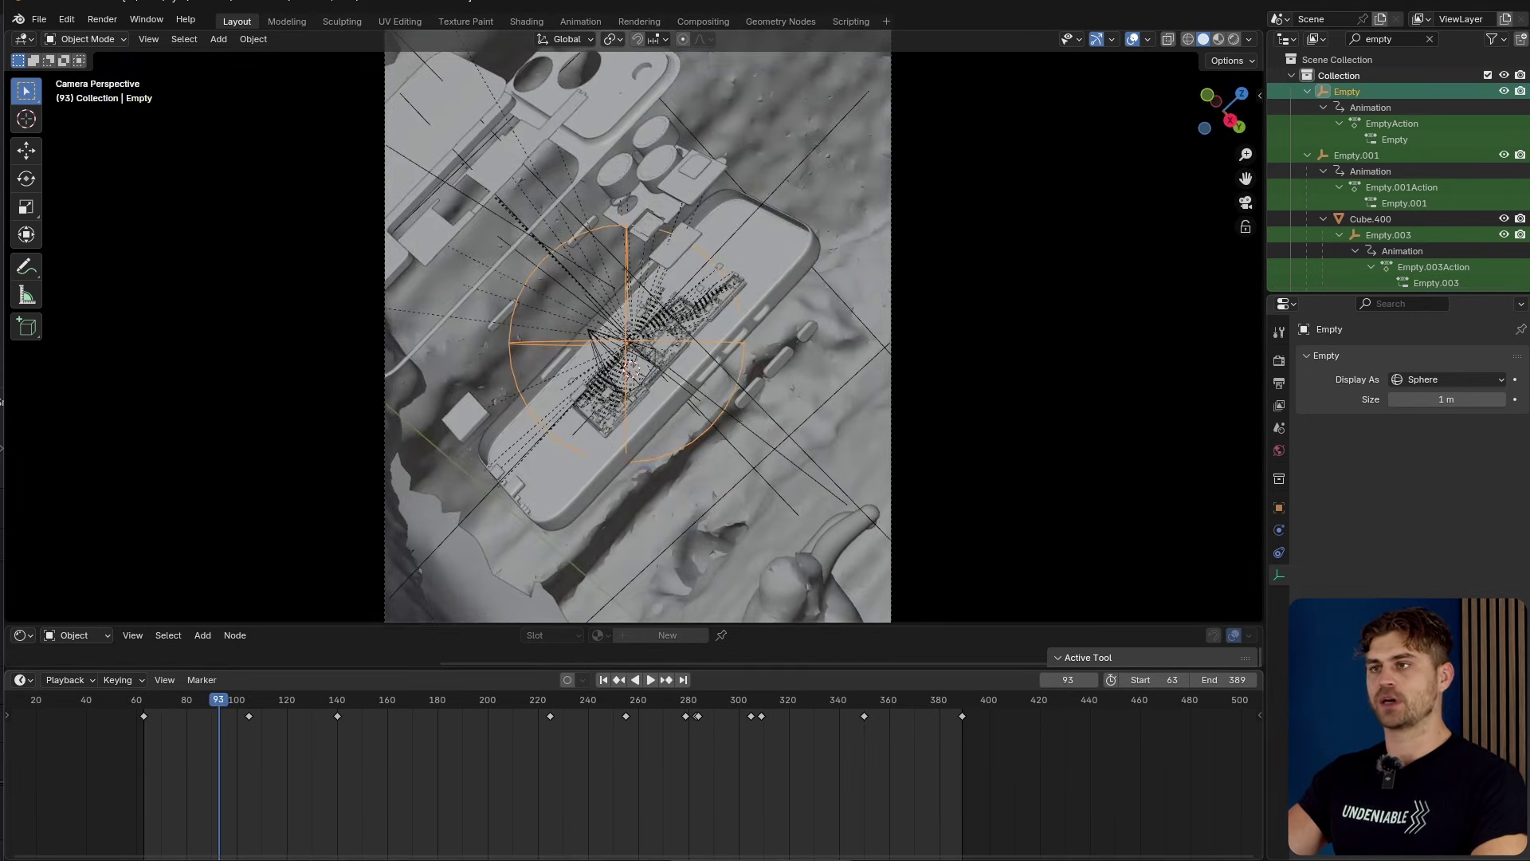
{"action": "mouse_move", "coordinate": [704, 142]}
{"action": "middle_mouse_down", "text": "shift"}
{"action": "mouse_move", "coordinate": [778, 214]}
{"action": "mouse_move", "coordinate": [740, 295]}
{"action": "middle_mouse_up", "text": "shift"}
{"action": "scroll", "coordinate": [779, 213], "scroll_direction": "up", "scroll_amount": 2}
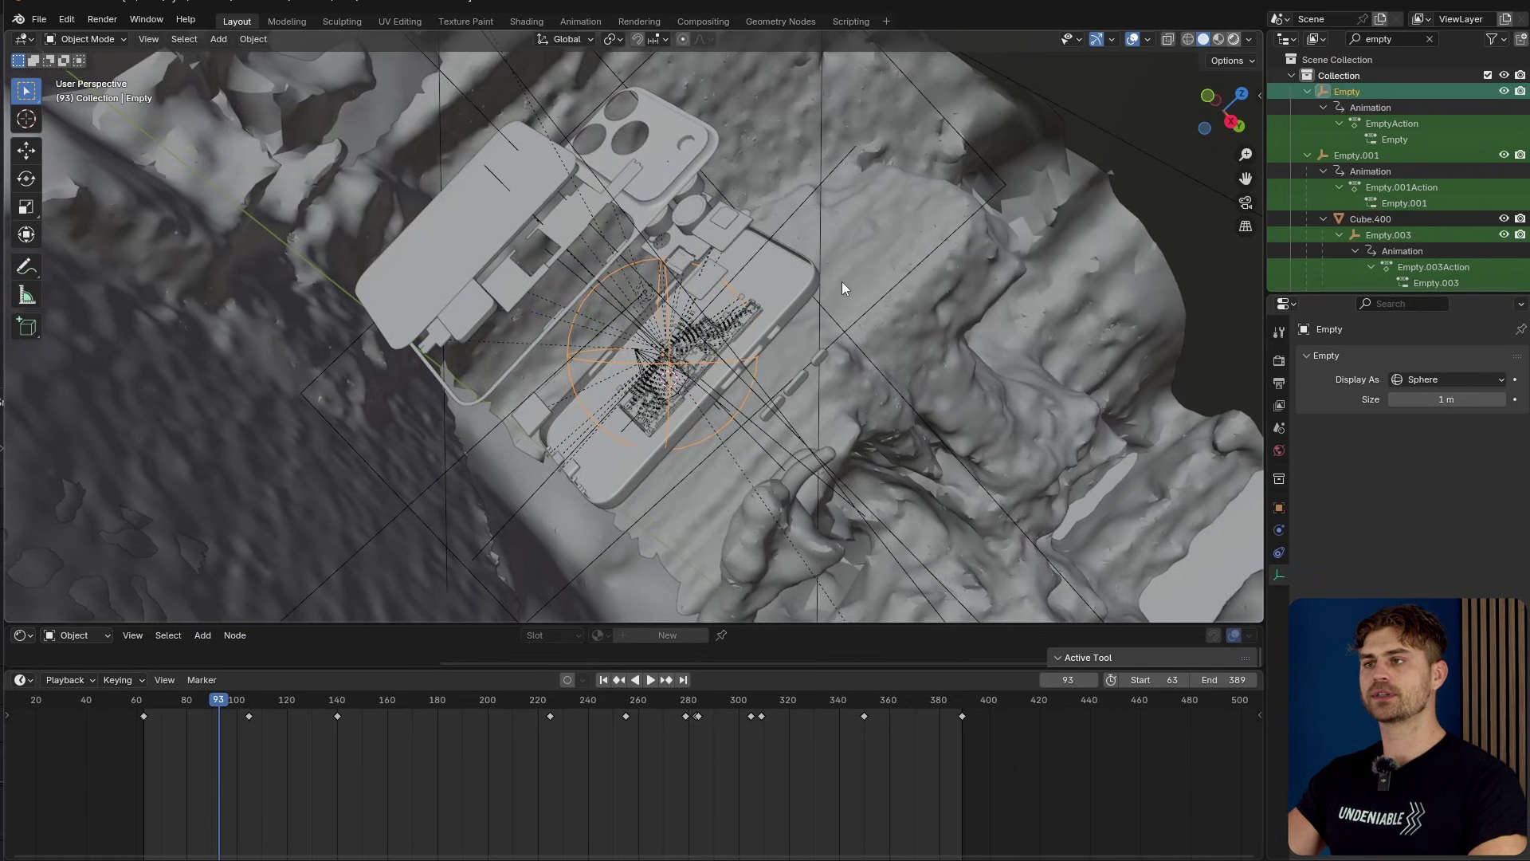
- Select the phone's back frame and examine the exploded layers in rendered shading
{"action": "scroll", "coordinate": [843, 288], "scroll_direction": "up", "scroll_amount": 2}
{"action": "mouse_move", "coordinate": [702, 338]}
{"action": "middle_mouse_down"}
{"action": "mouse_move", "coordinate": [643, 321]}
{"action": "mouse_move", "coordinate": [659, 355]}
{"action": "middle_mouse_up"}
{"action": "left_click", "coordinate": [687, 296]}
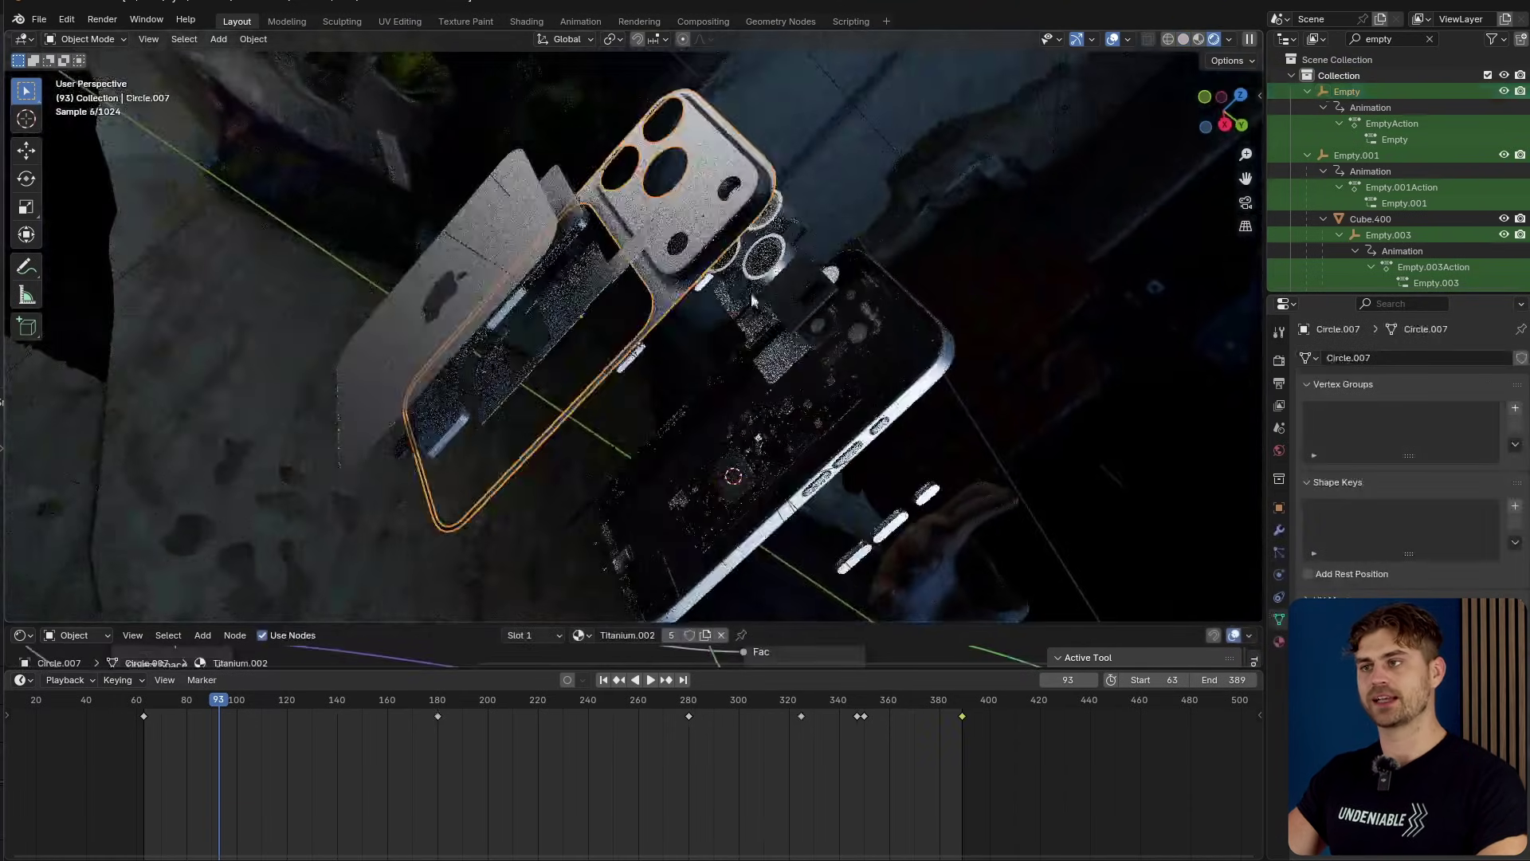
{"action": "middle_click_drag", "start_coordinate": [753, 299], "coordinate": [655, 285]}
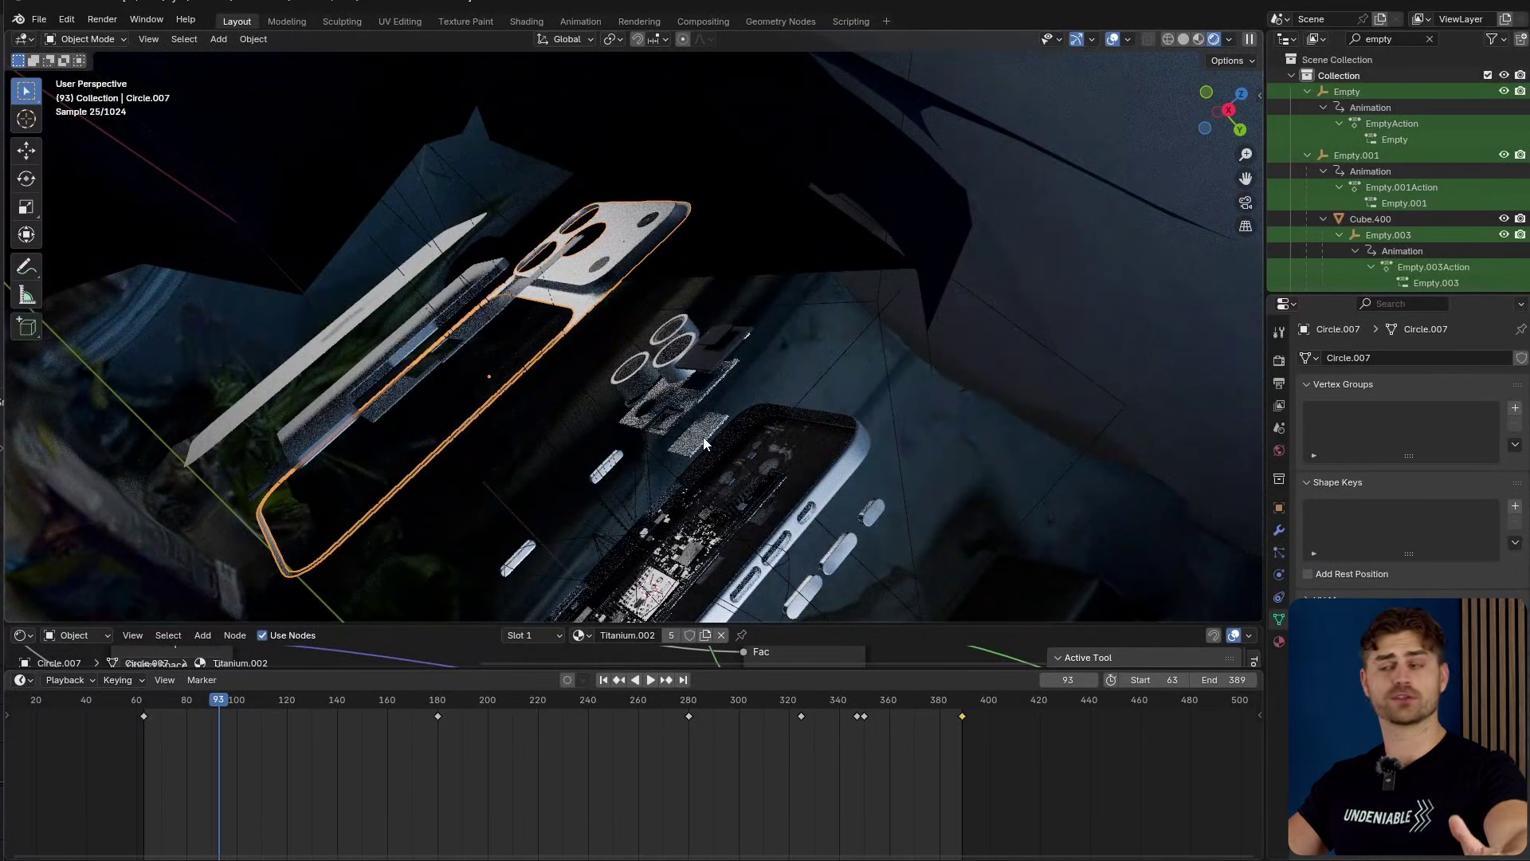
{"action": "middle_click_drag", "start_coordinate": [692, 382], "coordinate": [547, 357]}
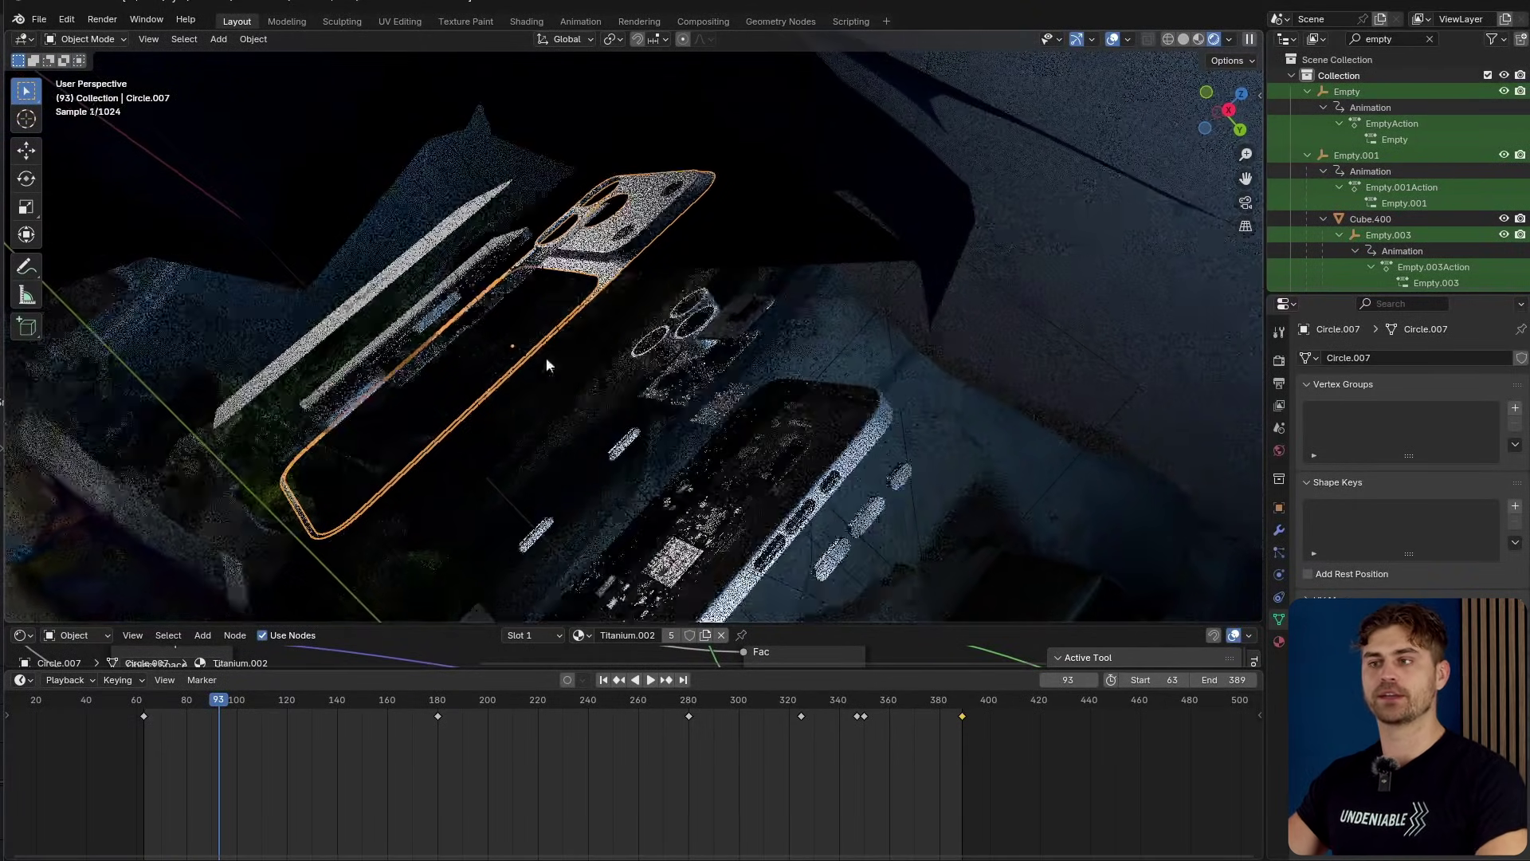
- Try to move the L-shaped internal part out from between the phone's exploded back layers
{"action": "left_click", "coordinate": [399, 336]}
{"action": "middle_click_drag", "start_coordinate": [400, 337], "coordinate": [434, 332]}
{"action": "key", "text": "g"}
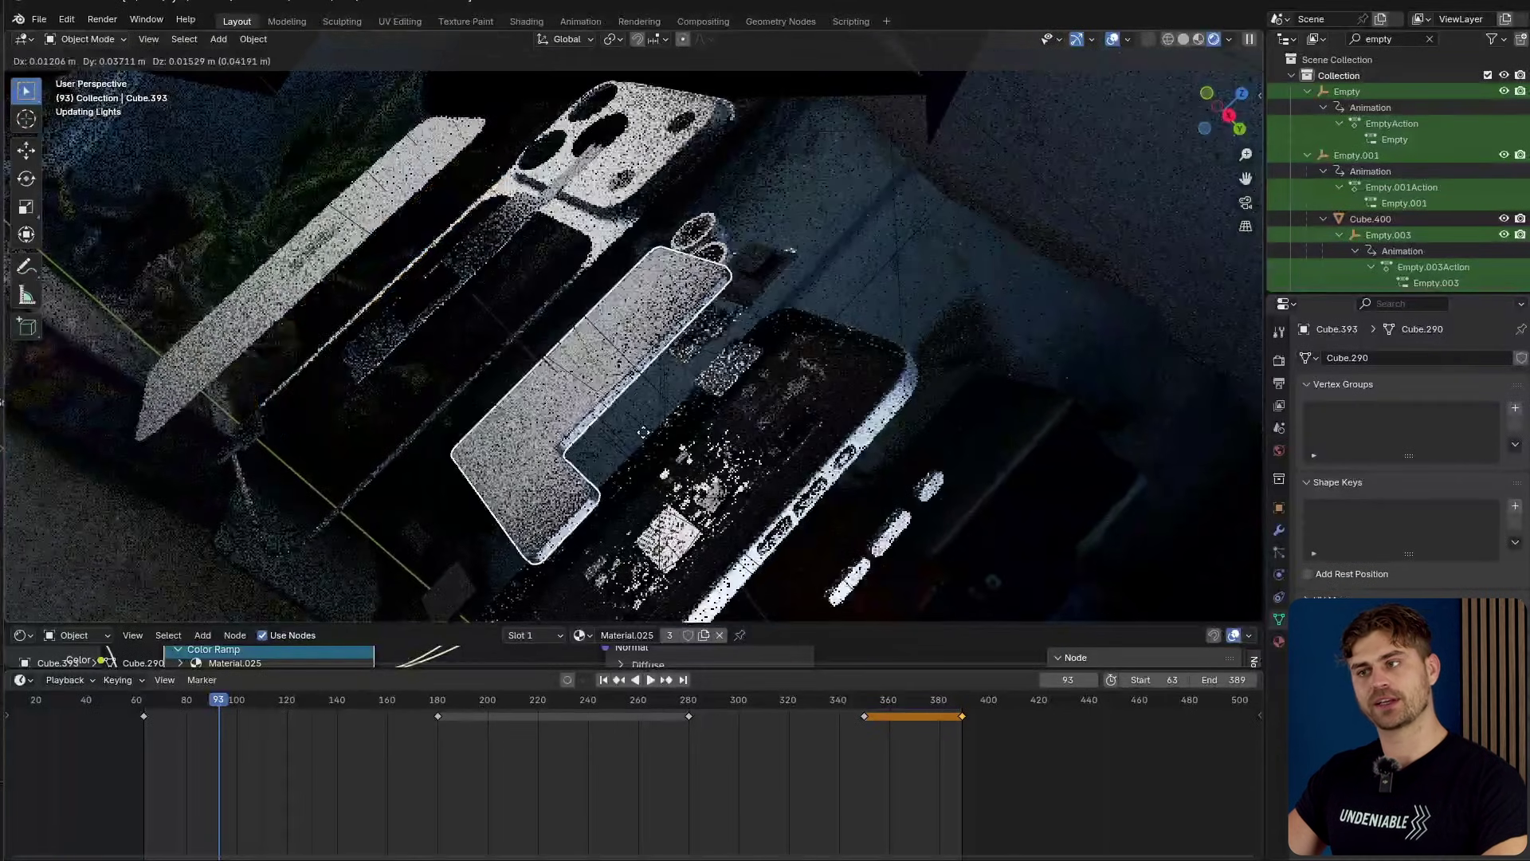
{"action": "right_click", "coordinate": [643, 434]}
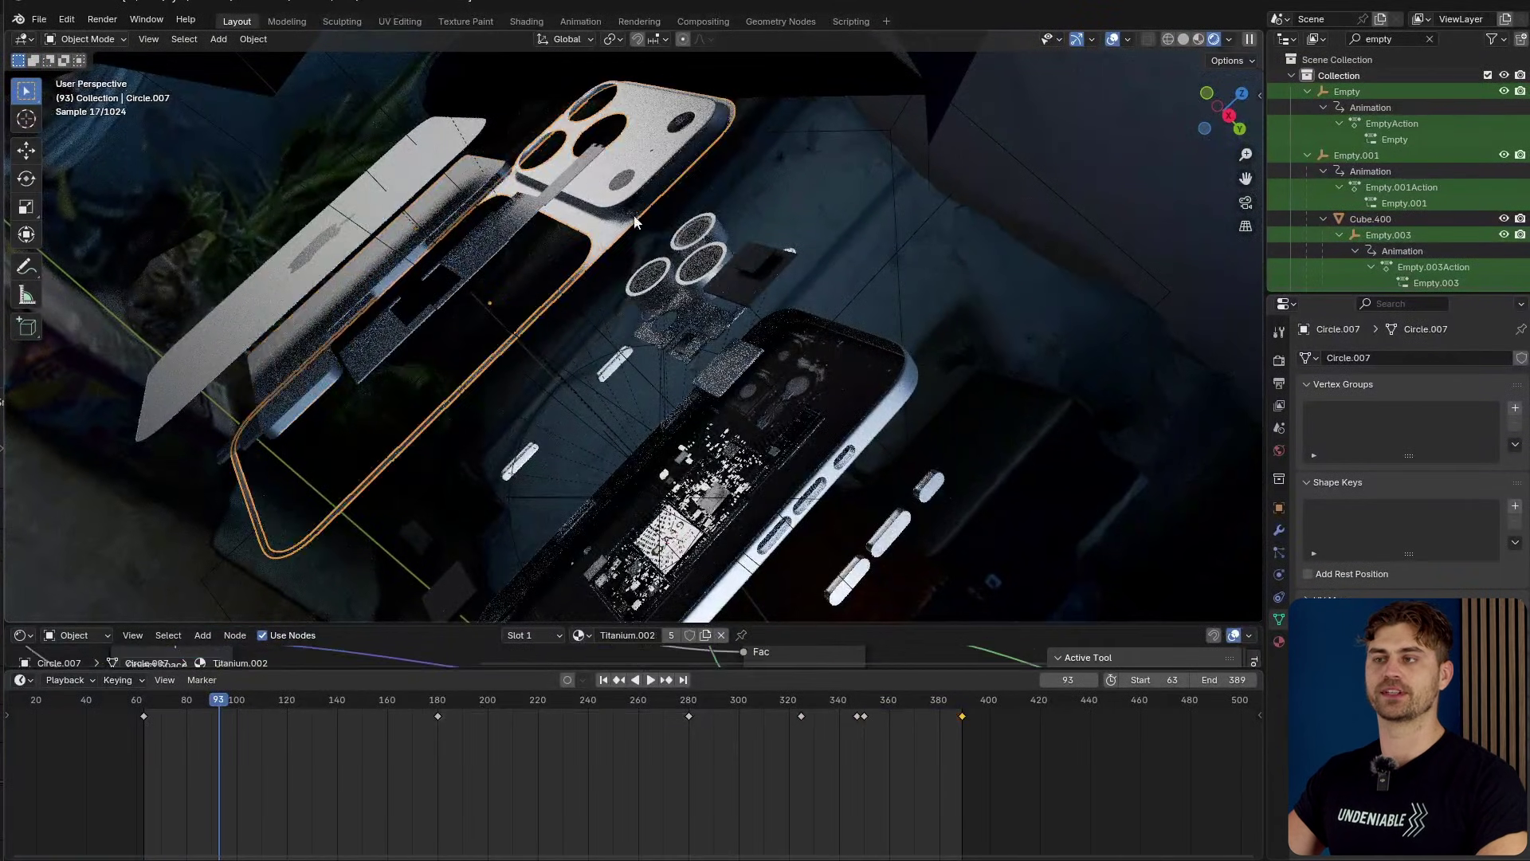
- Examine the camera module parts up close, selecting the flat bracket with the lens cutouts
{"action": "left_click", "coordinate": [552, 252]}
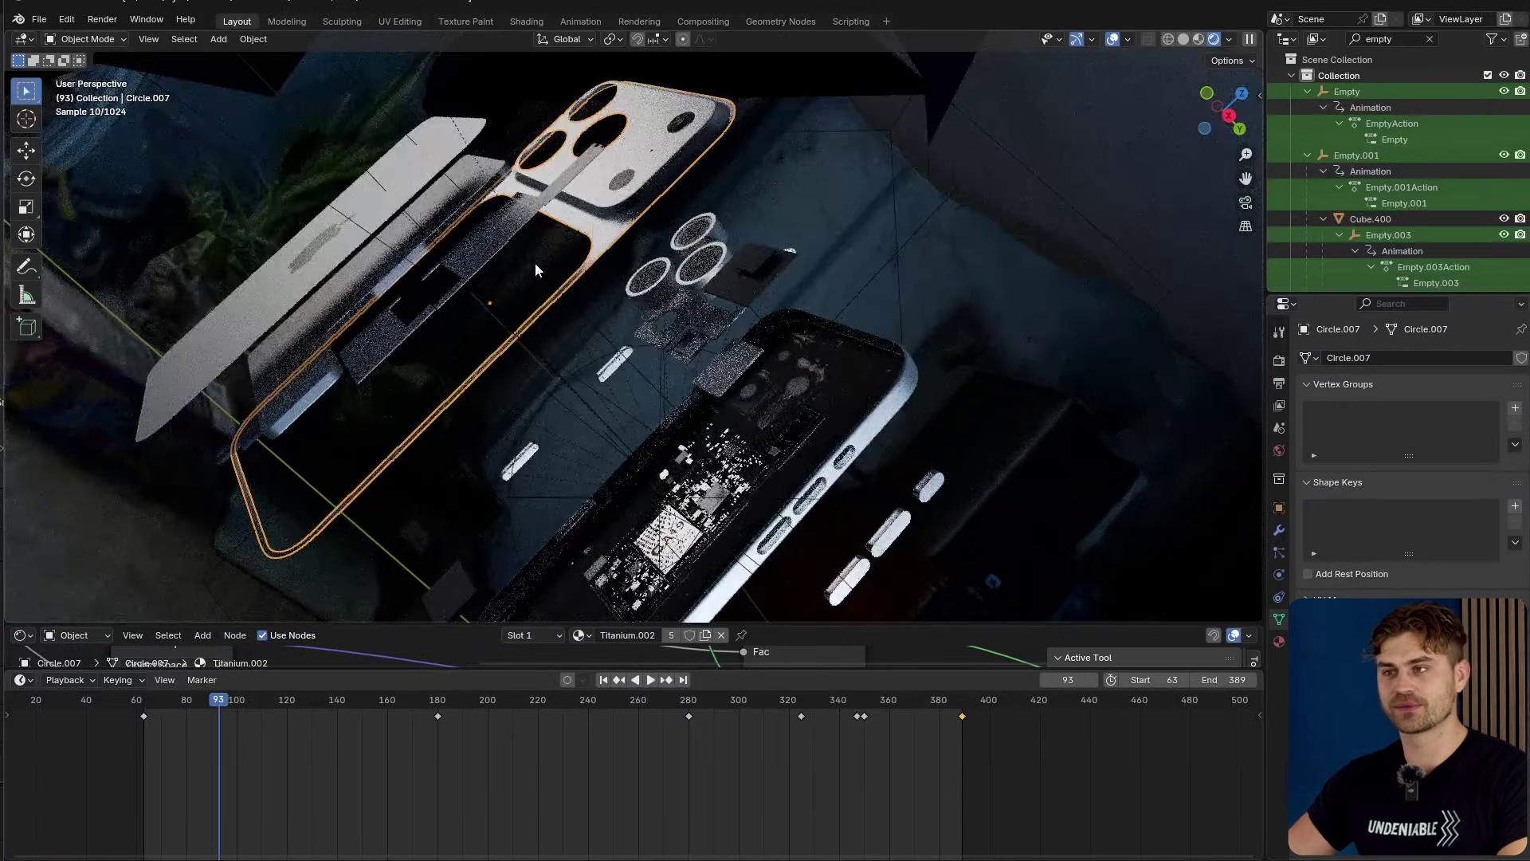
{"action": "middle_click_drag", "start_coordinate": [679, 399], "coordinate": [655, 347], "text": "shift"}
{"action": "scroll", "coordinate": [654, 346], "scroll_direction": "up", "scroll_amount": 2}
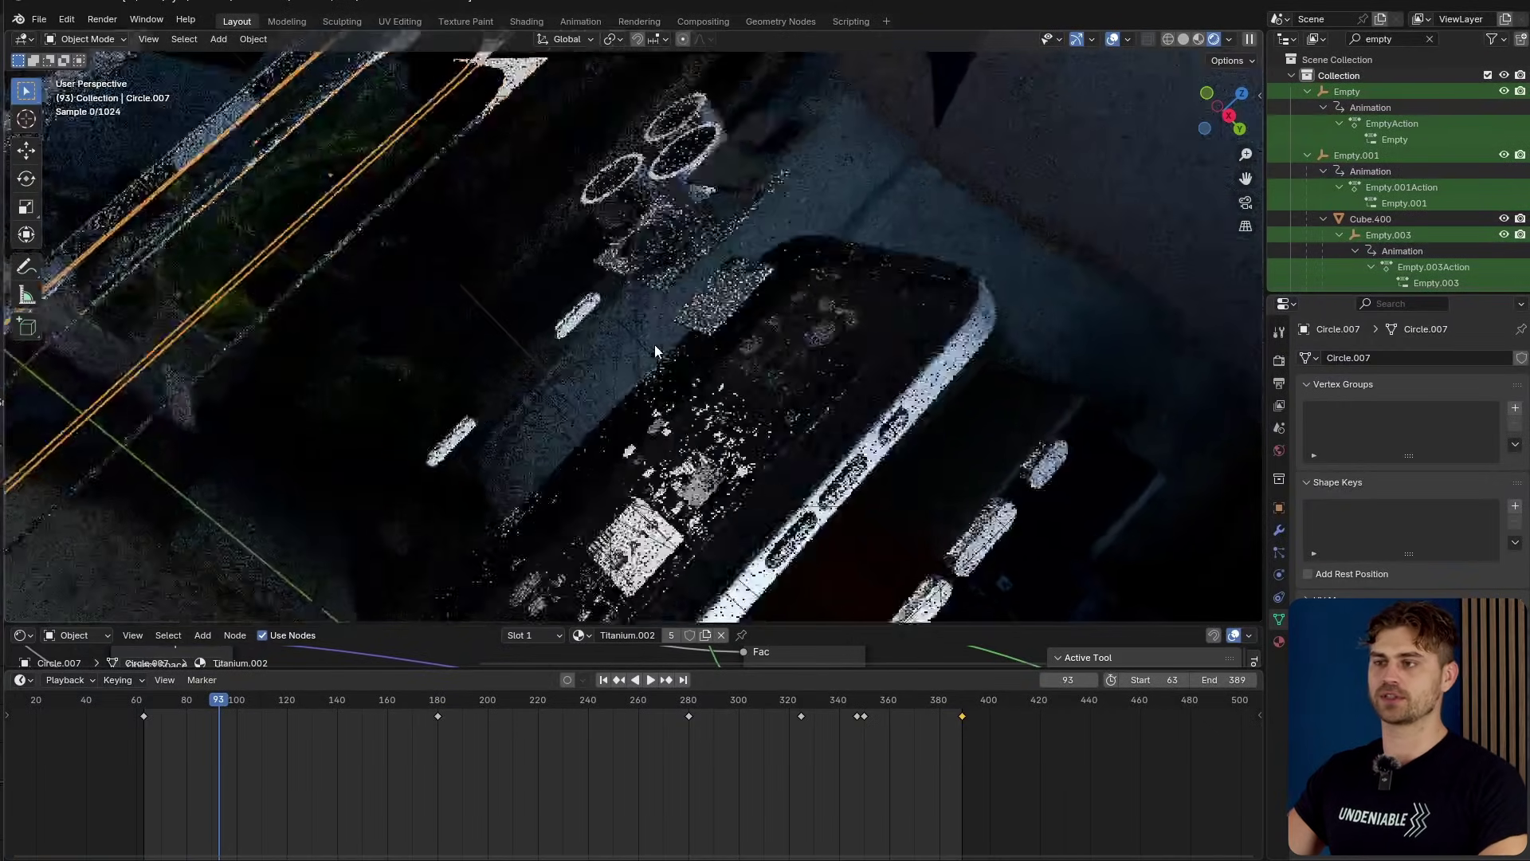
{"action": "left_click", "coordinate": [740, 247]}
{"action": "scroll", "coordinate": [787, 264], "scroll_direction": "up", "scroll_amount": 2}
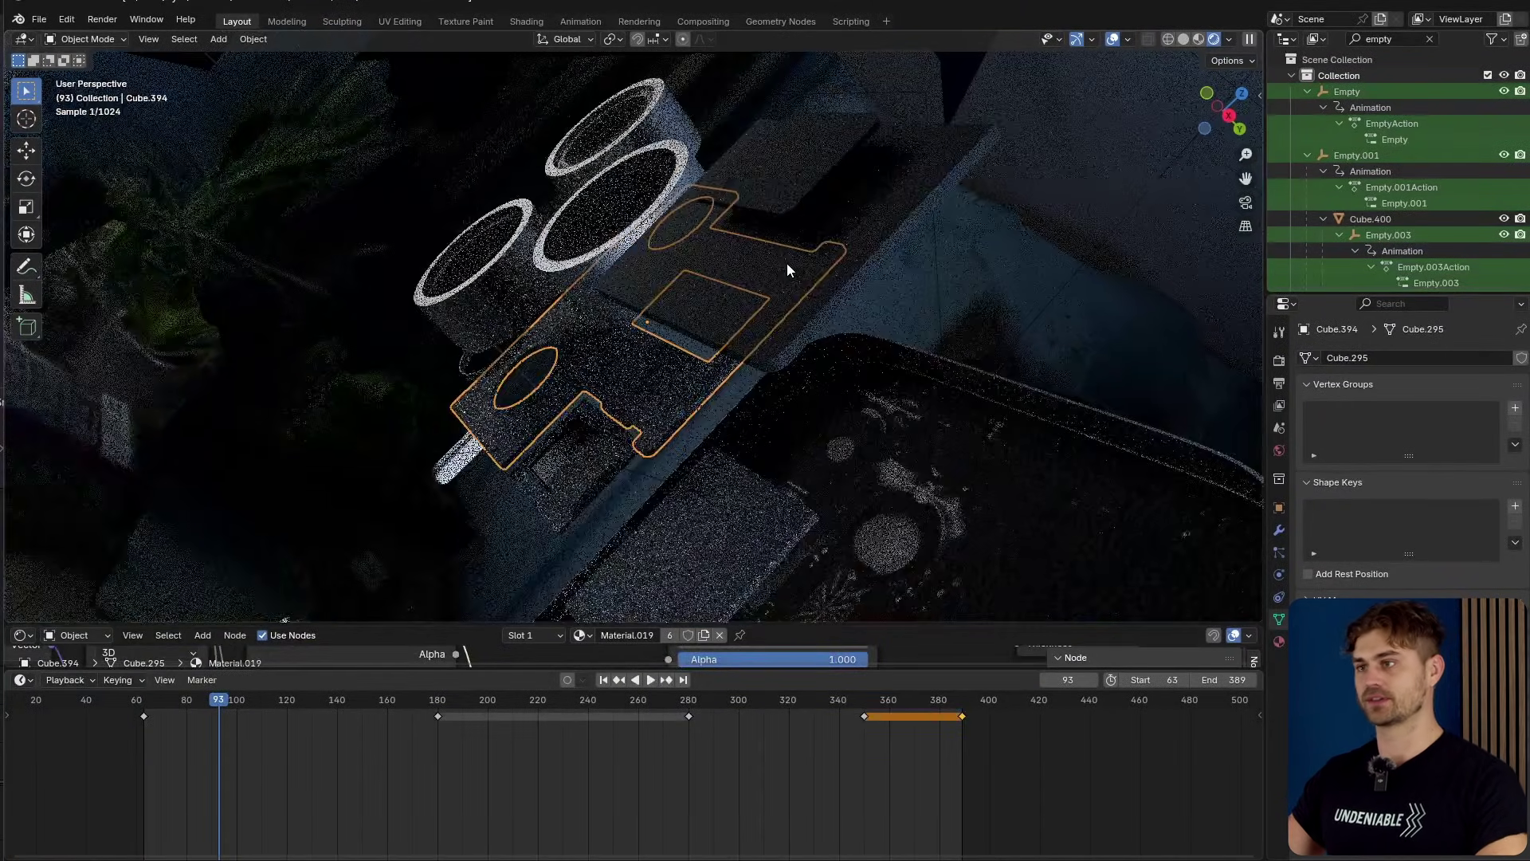
{"action": "scroll", "coordinate": [653, 399], "scroll_direction": "up", "scroll_amount": 3}
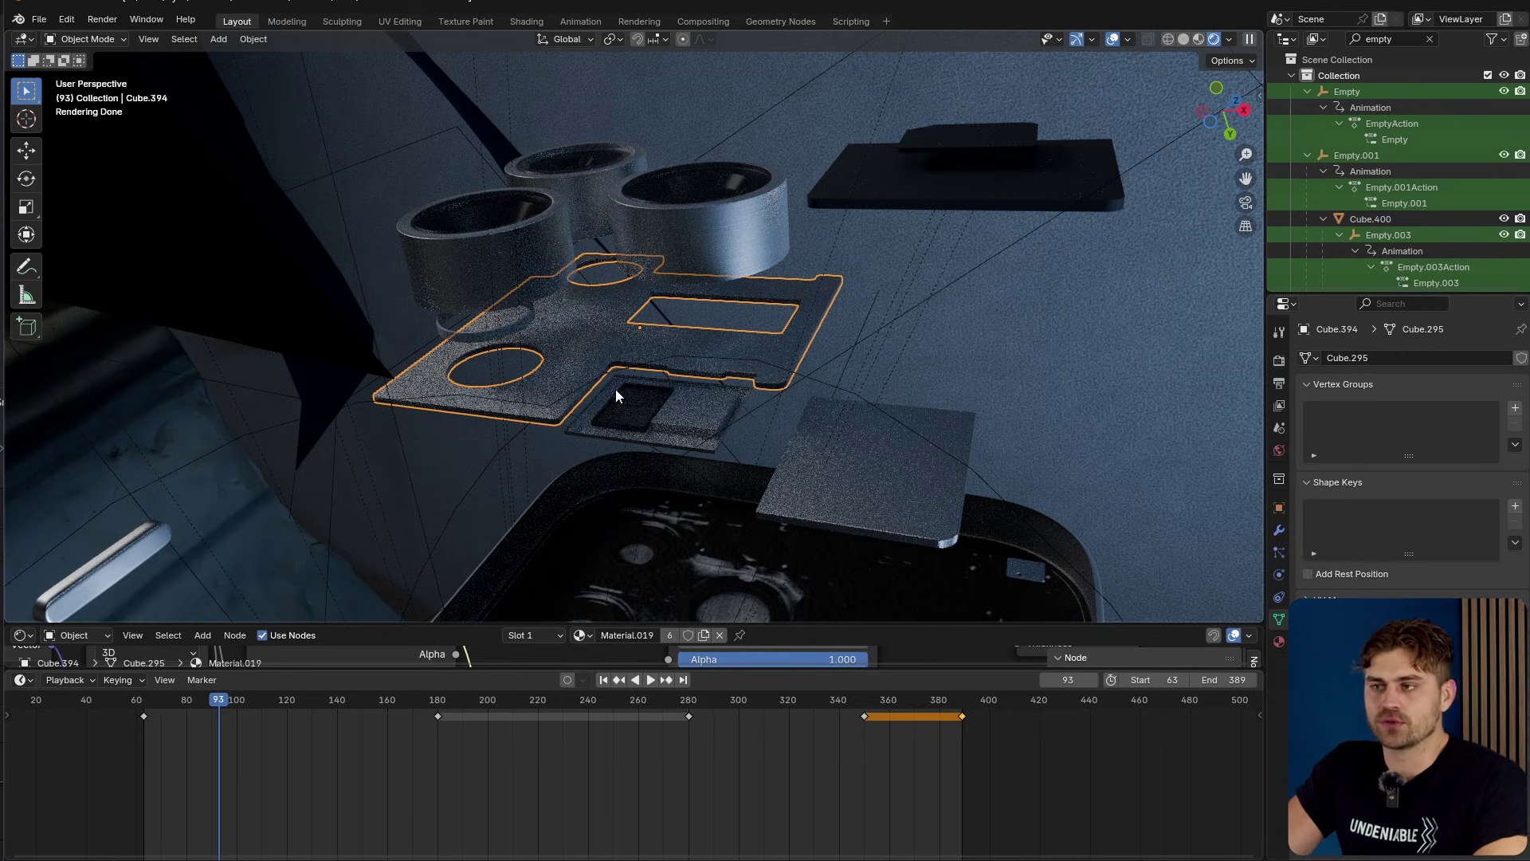
{"action": "scroll", "coordinate": [678, 237], "scroll_direction": "down", "scroll_amount": 3}
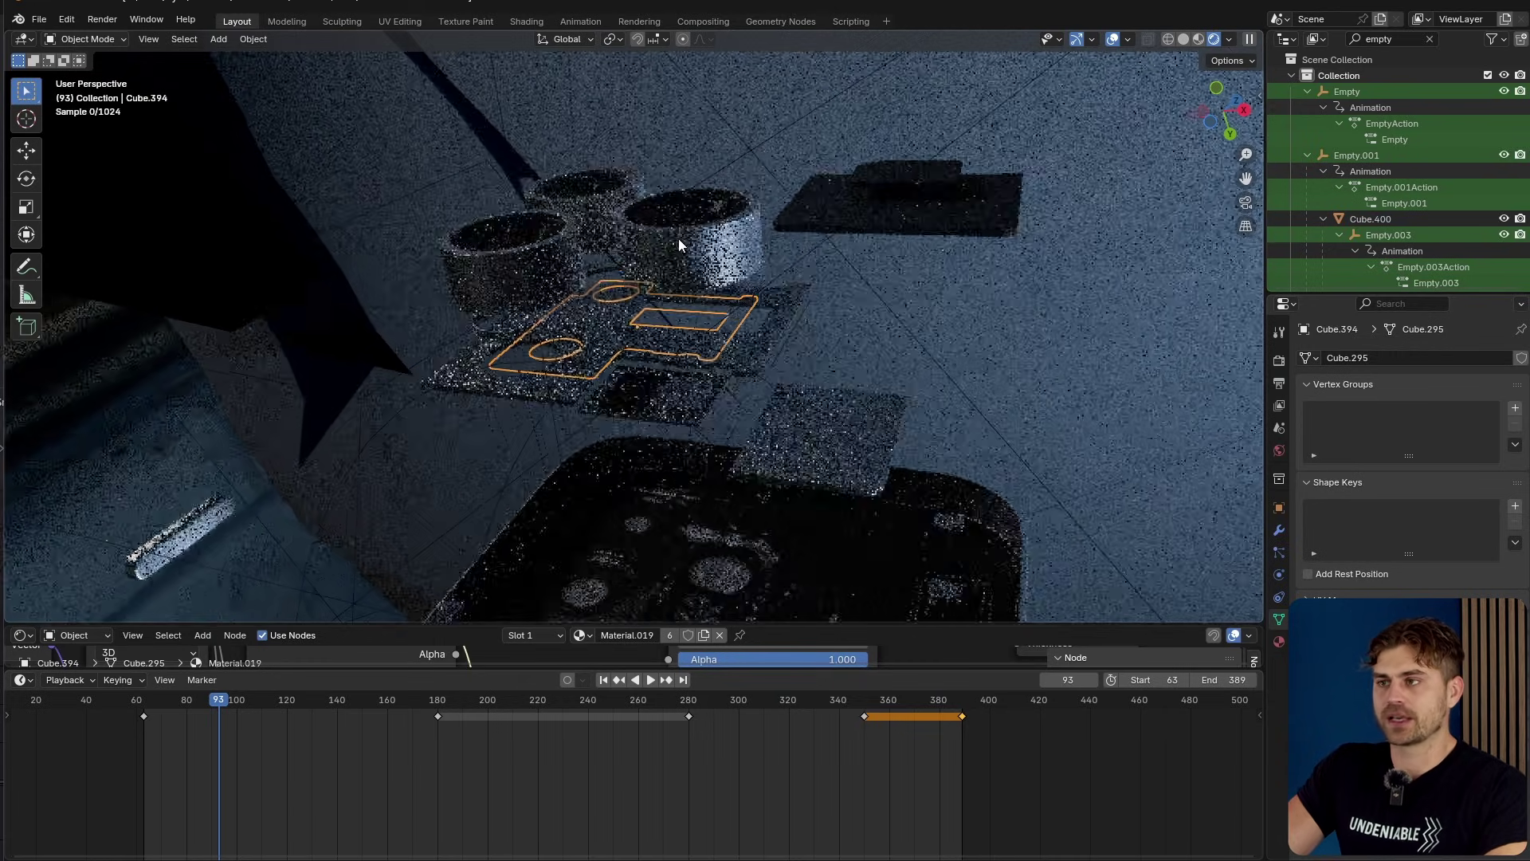
- Inspect the parts around the camera lenses and the logic board inside the phone body
{"action": "left_click", "coordinate": [681, 242]}
{"action": "middle_click_drag", "start_coordinate": [740, 266], "coordinate": [662, 315]}
{"action": "left_click", "coordinate": [748, 245]}
{"action": "middle_click_drag", "start_coordinate": [735, 225], "coordinate": [724, 351]}
{"action": "left_click", "coordinate": [673, 389]}
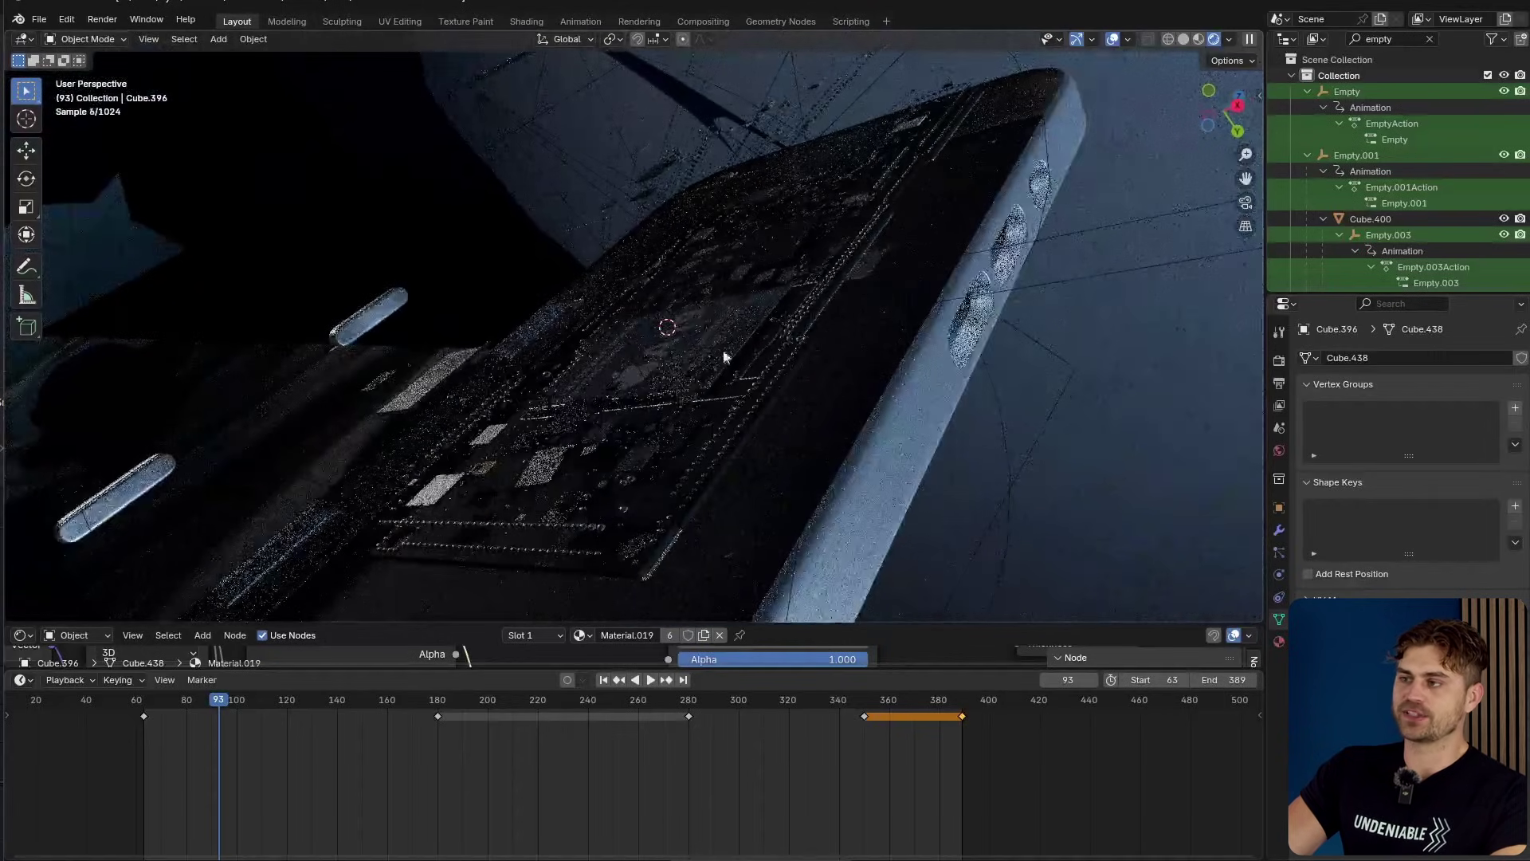
{"action": "middle_click_drag", "start_coordinate": [800, 179], "coordinate": [405, 244]}
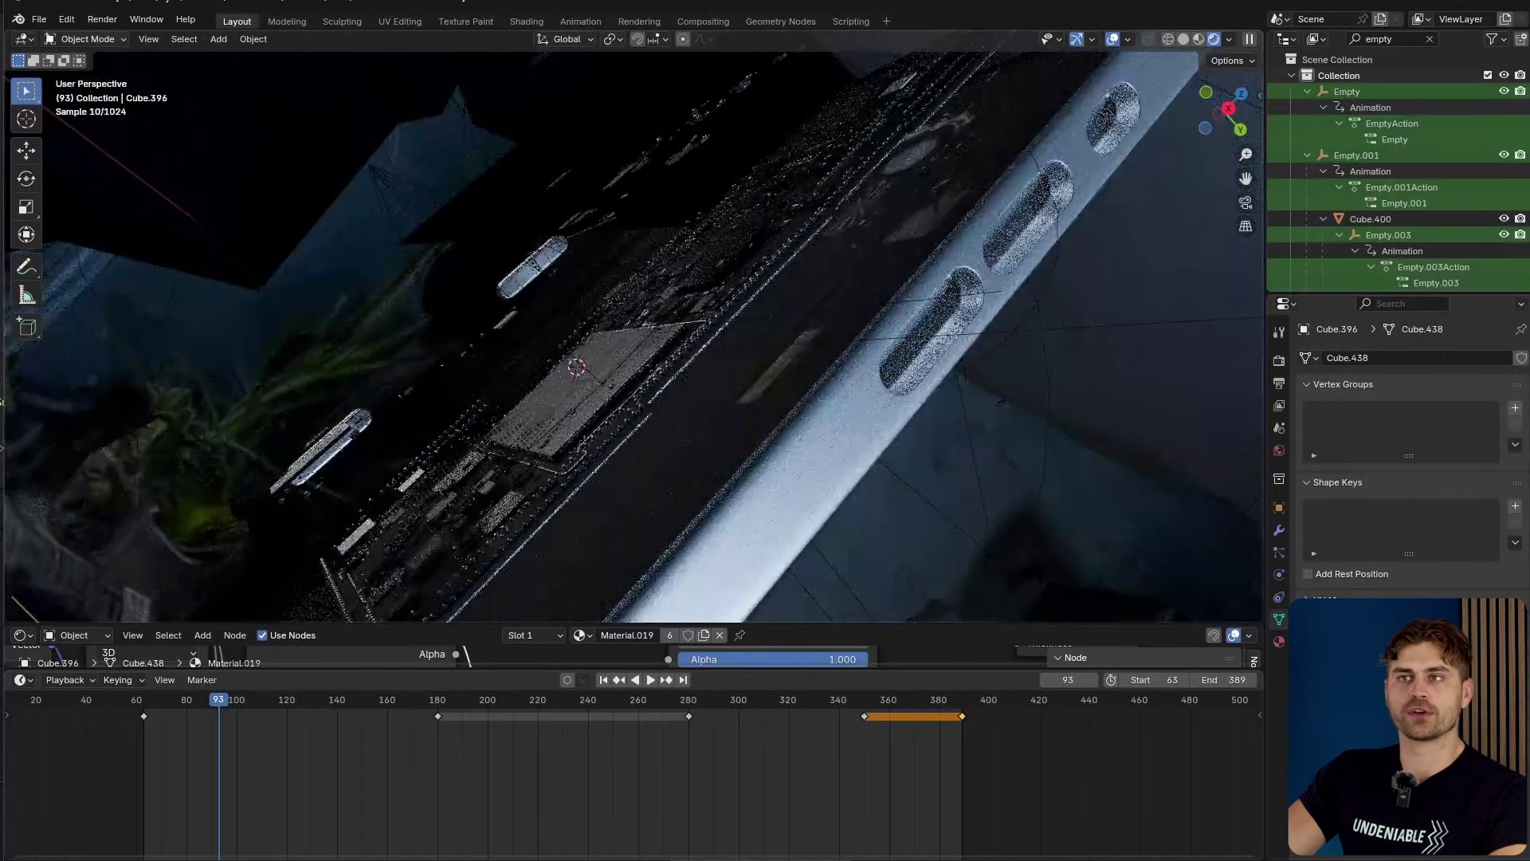
- Open the separate Blender file that contains the logic board model
{"action": "left_click", "coordinate": [38, 19]}
{"action": "left_click", "coordinate": [83, 52]}
{"action": "left_click", "coordinate": [38, 19]}
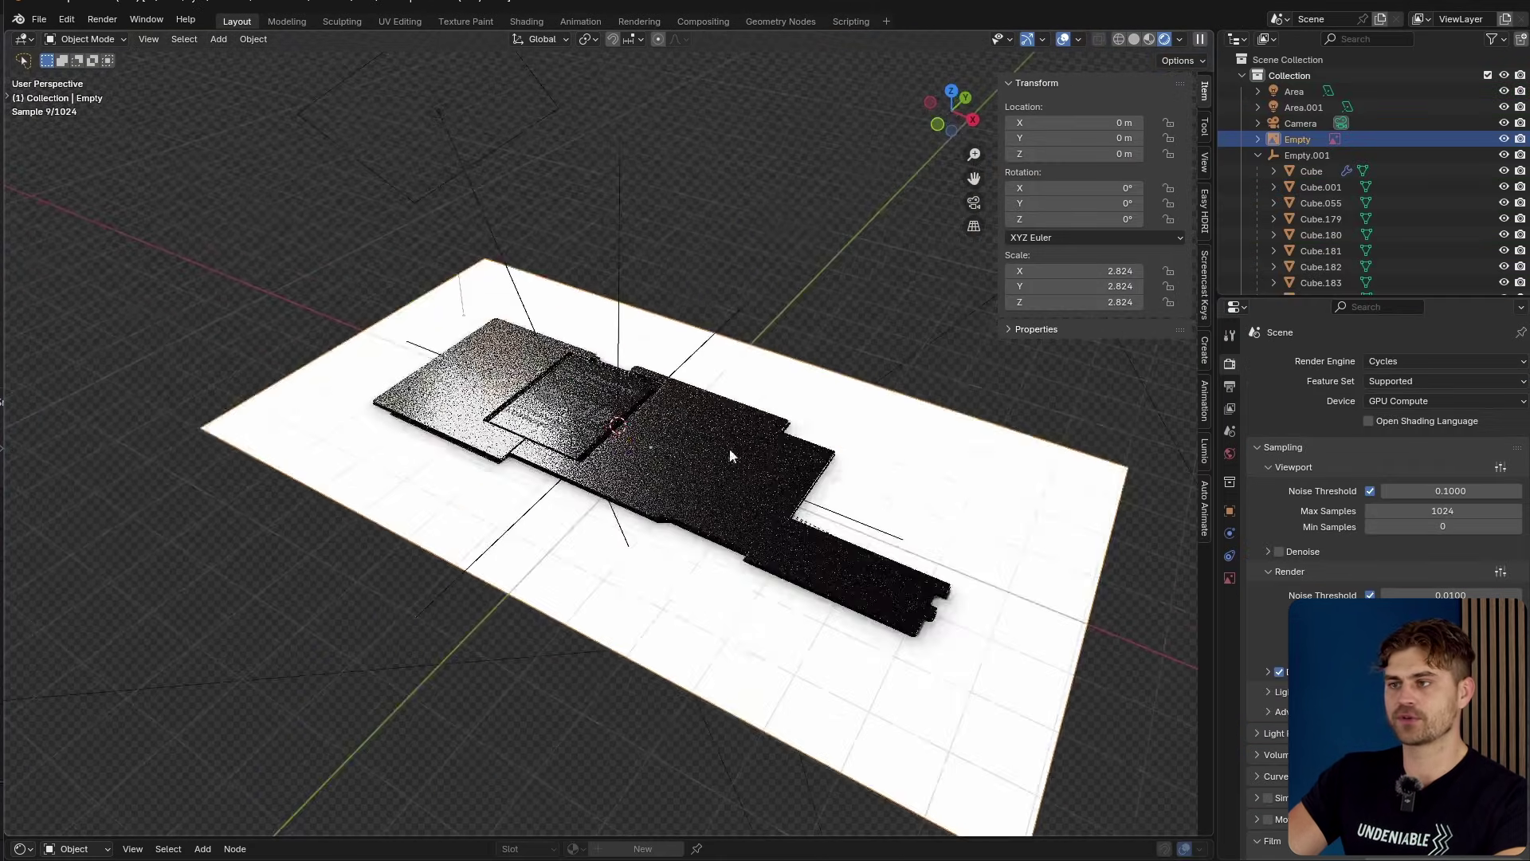
- Raise the board's reference image 1.6187 m along Z to examine it, and undo the move
{"action": "scroll", "coordinate": [684, 389], "scroll_direction": "down", "scroll_amount": 4}
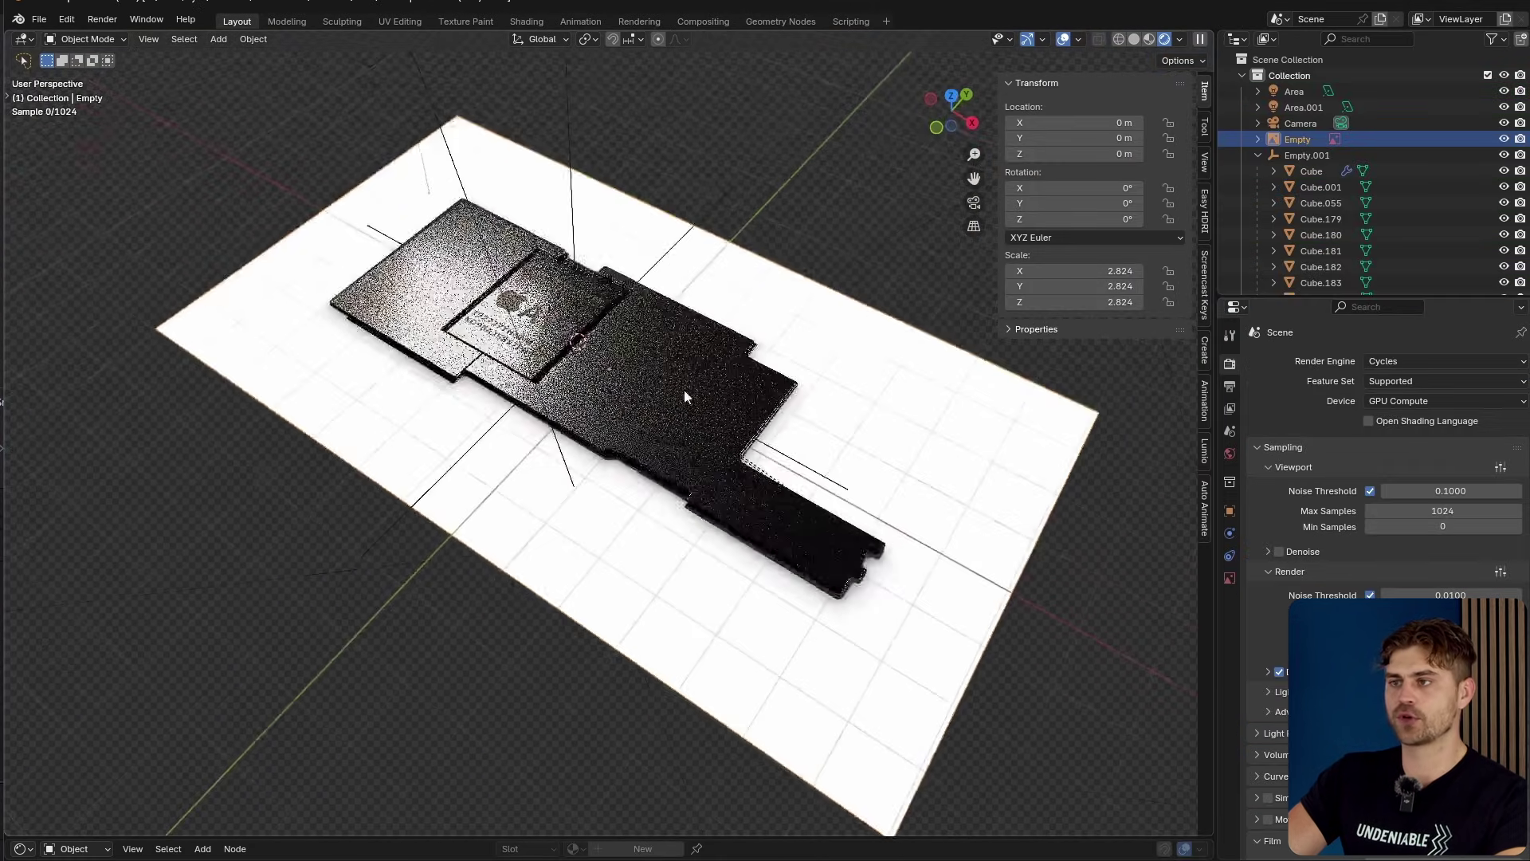
{"action": "key", "text": "g"}
{"action": "key", "text": "z"}
{"action": "left_click", "coordinate": [718, 338]}
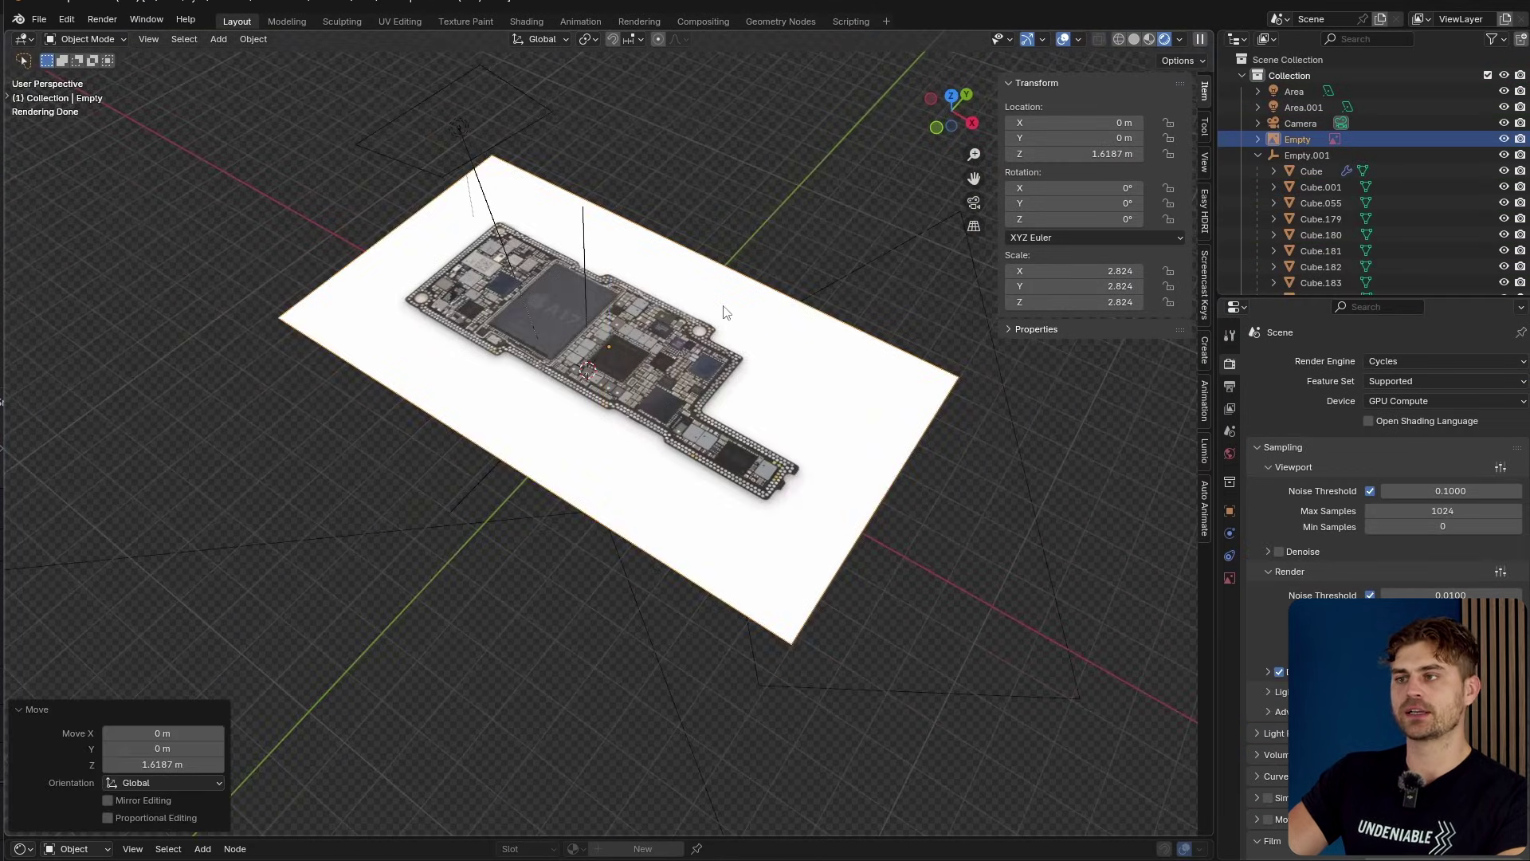
{"action": "scroll", "coordinate": [734, 382], "scroll_direction": "up", "scroll_amount": 5}
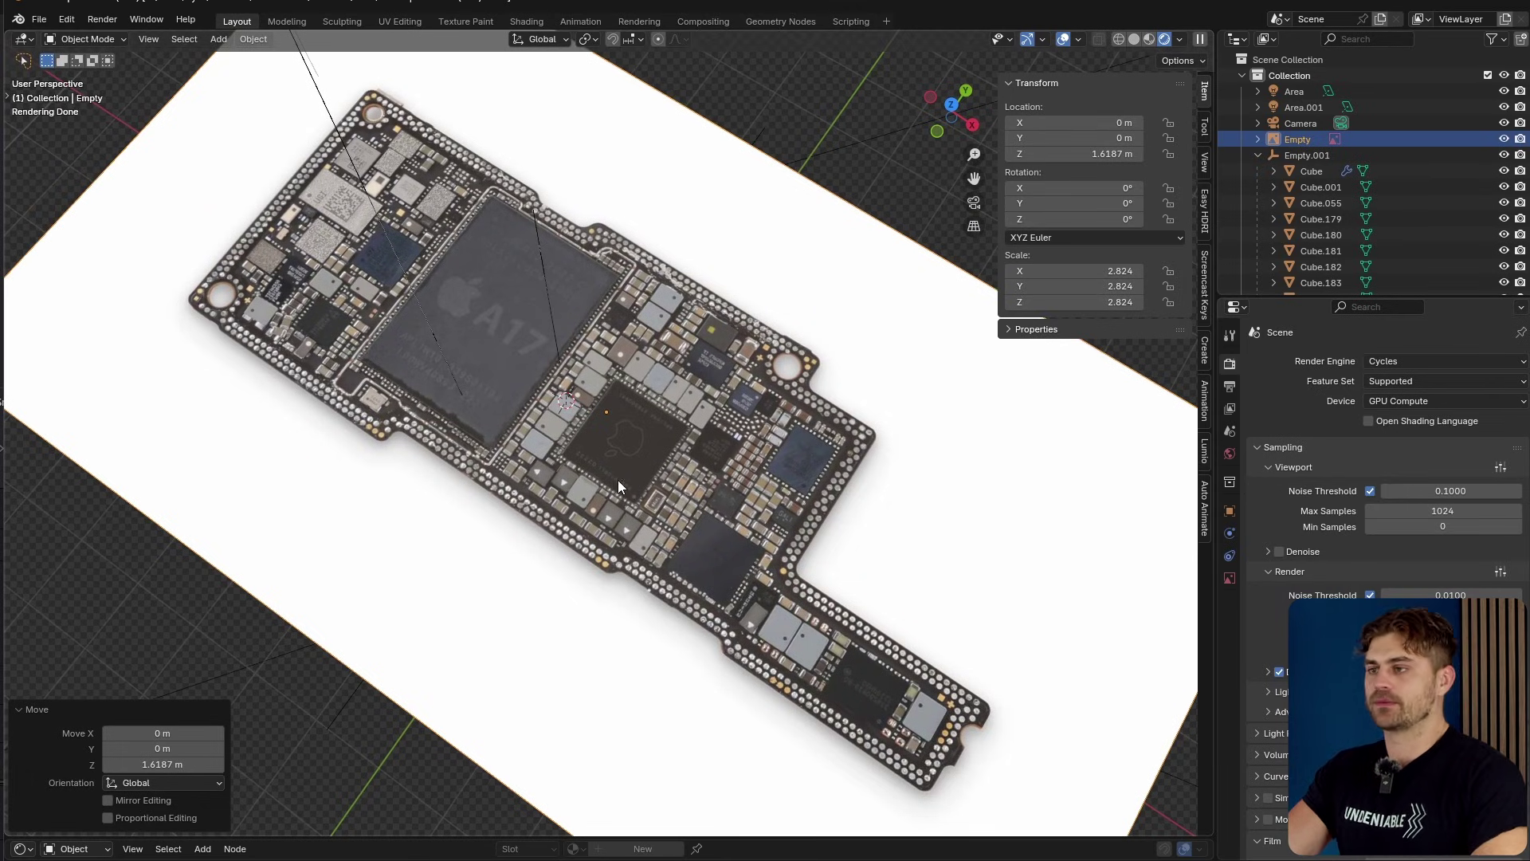
{"action": "scroll", "coordinate": [730, 526], "scroll_direction": "down", "scroll_amount": 2}
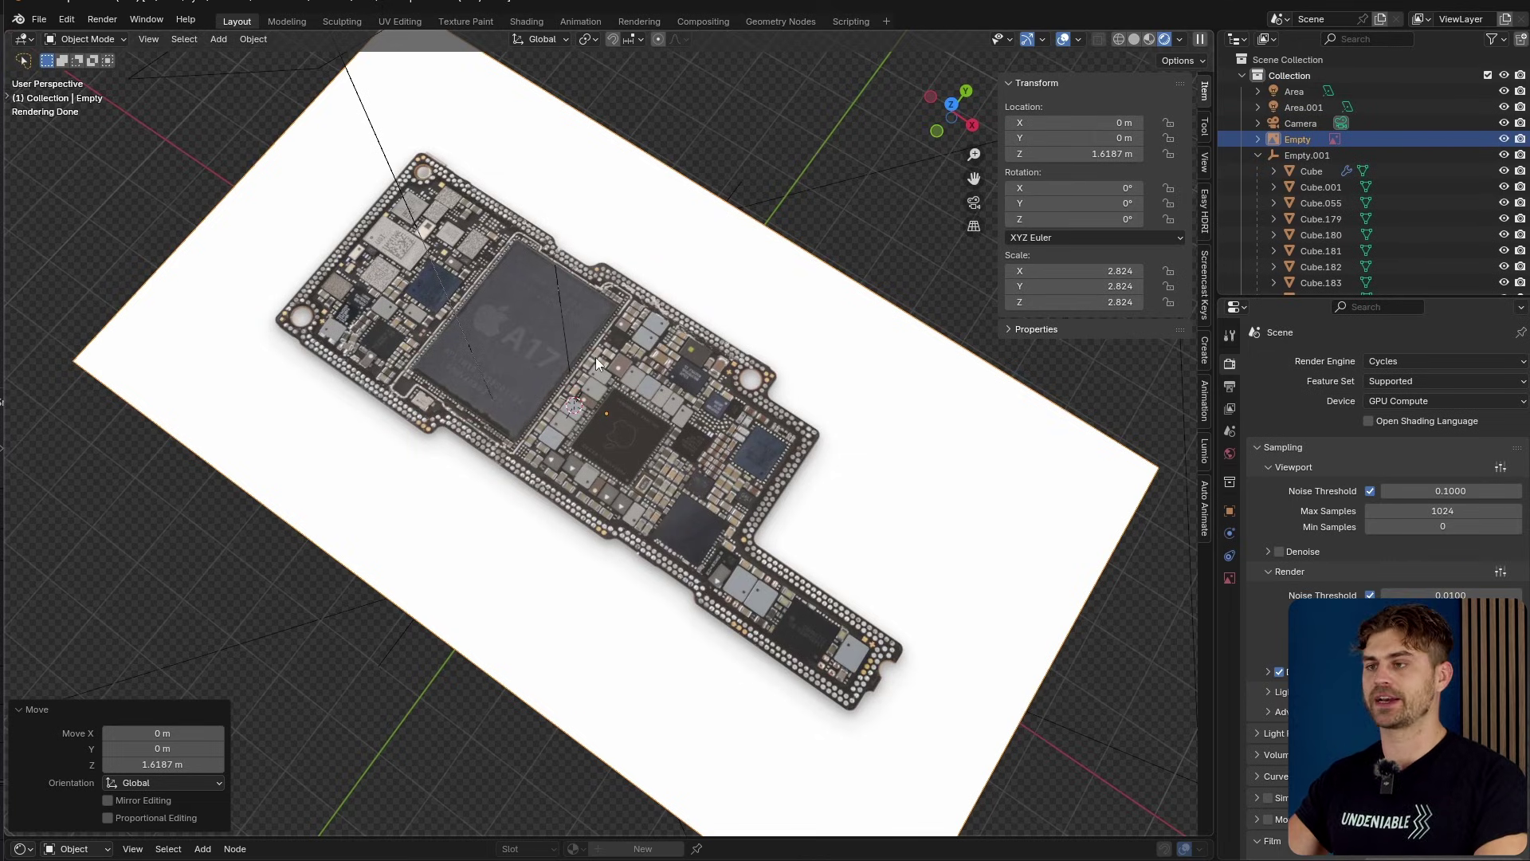
{"action": "scroll", "coordinate": [590, 398], "scroll_direction": "up", "scroll_amount": 2}
{"action": "middle_click_drag", "start_coordinate": [582, 418], "coordinate": [613, 394]}
{"action": "key", "text": "ctrl+z"}
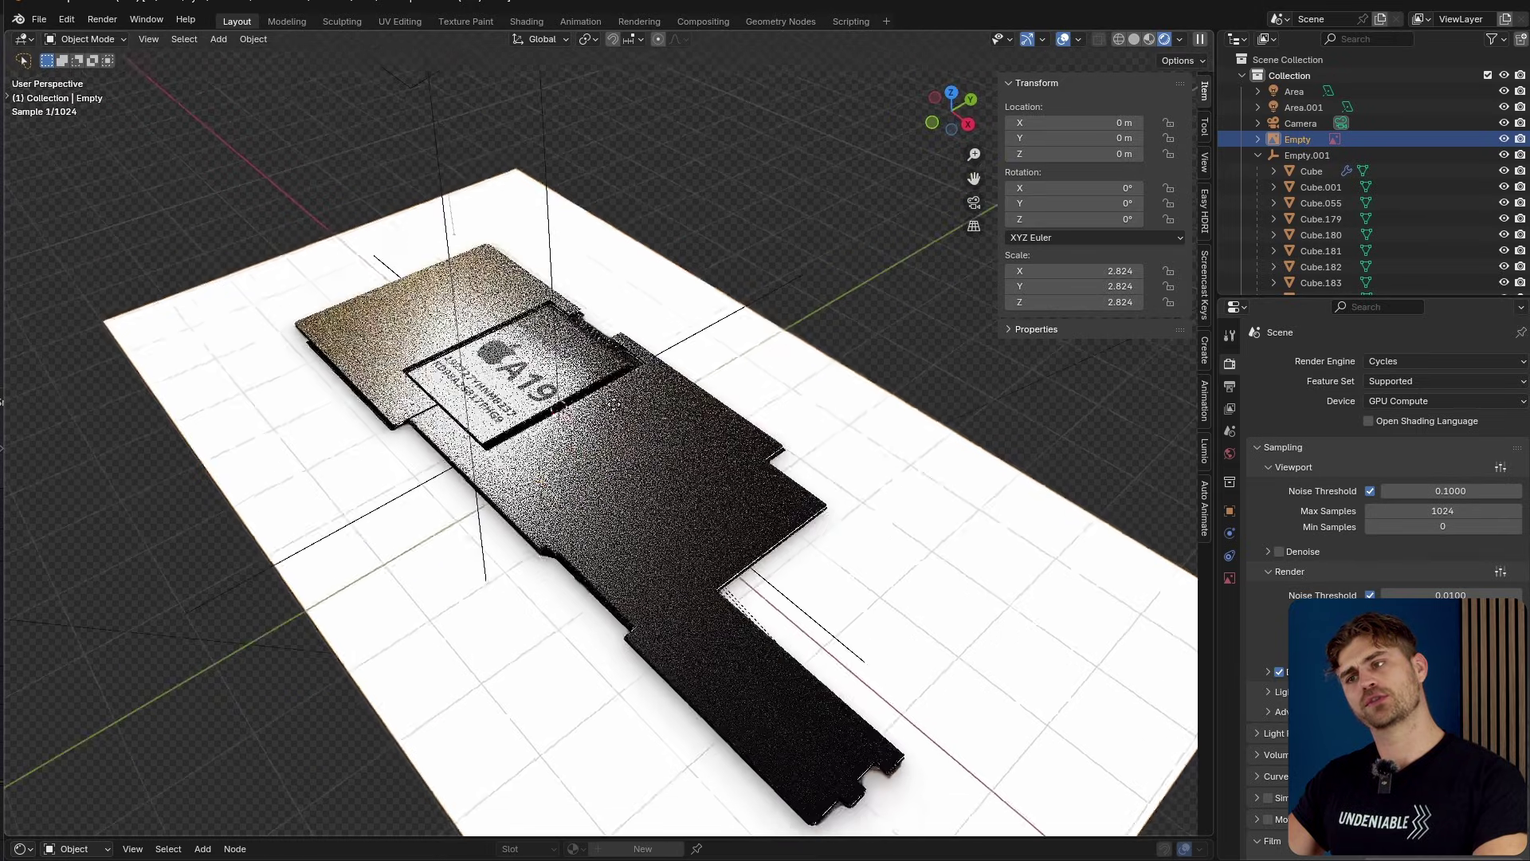
- Hide the reference image Empty in both the viewport and renders
{"action": "key", "text": "g"}
{"action": "key", "text": "z"}
{"action": "left_click", "coordinate": [612, 408]}
{"action": "left_click", "coordinate": [1504, 138]}
{"action": "left_click", "coordinate": [1520, 139]}
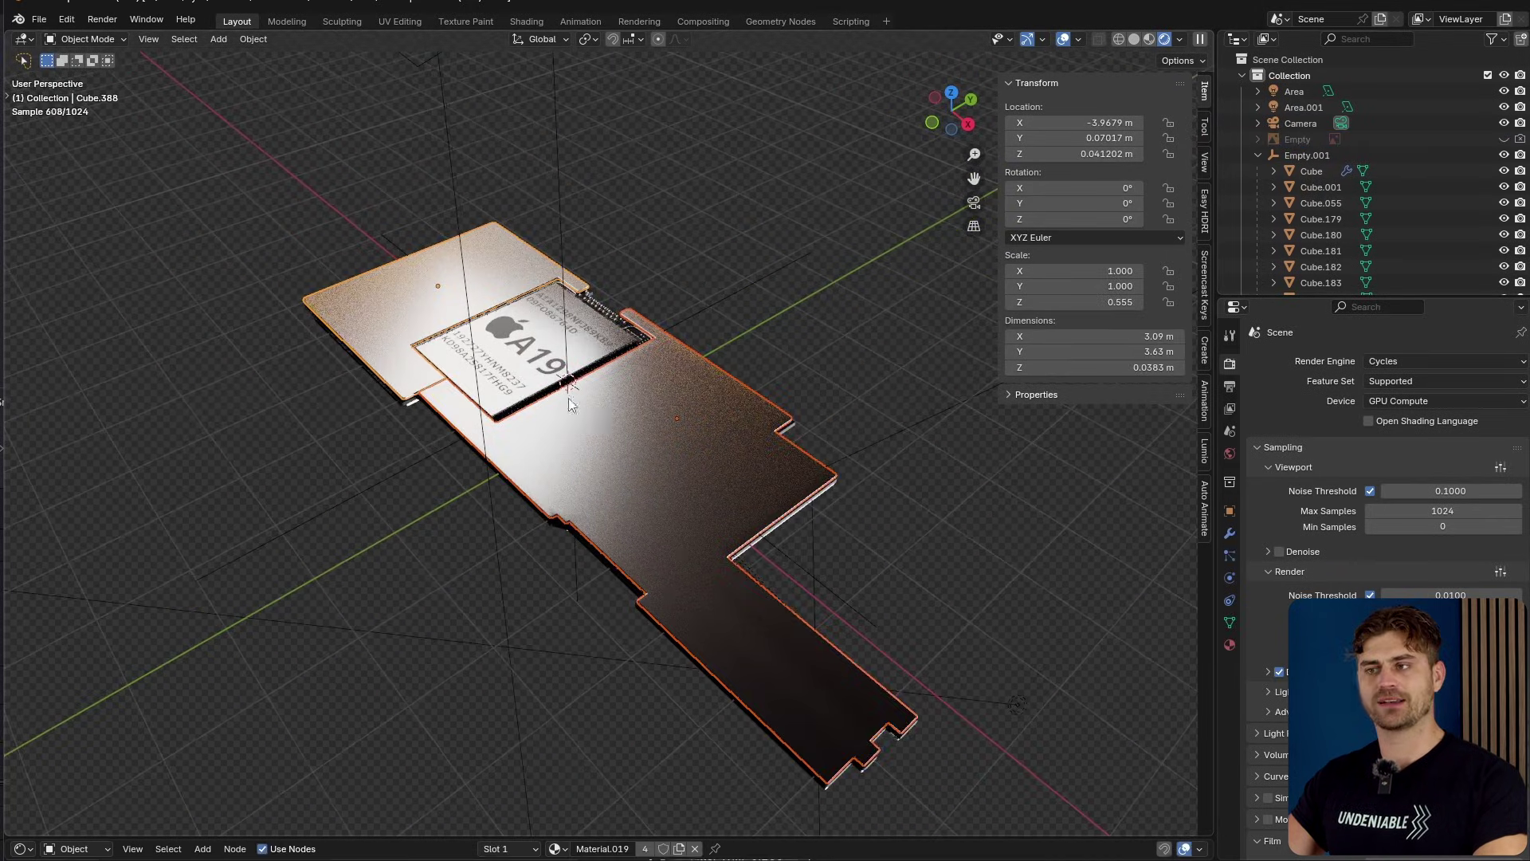
- Lift the selected cover plates 8.6546 m along global Z to expose the logic board components
{"action": "middle_click_drag", "start_coordinate": [674, 435], "coordinate": [665, 471]}
{"action": "key", "text": "g"}
{"action": "key", "text": "z"}
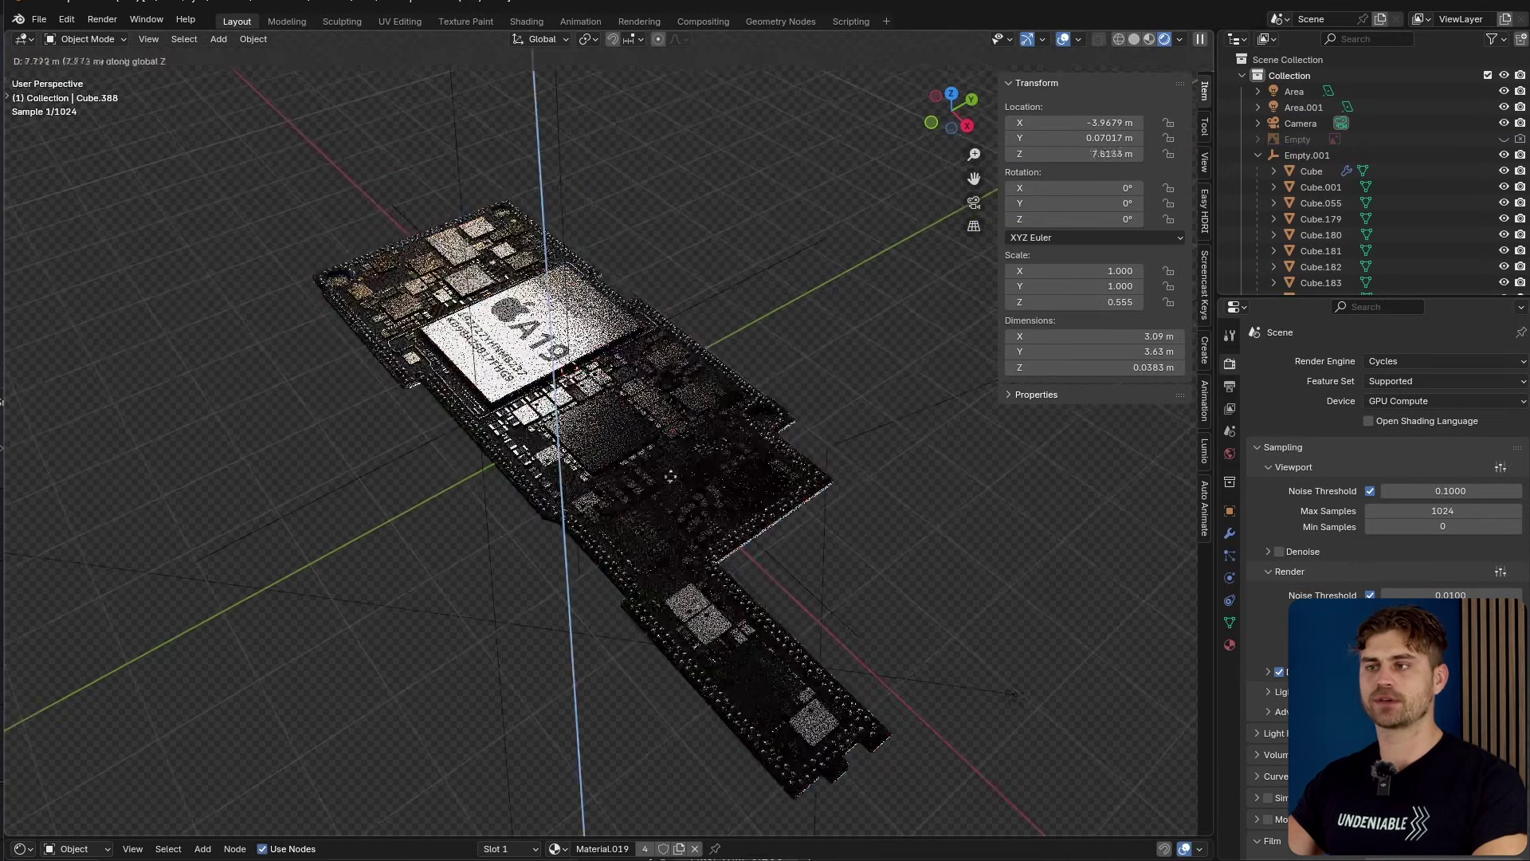
{"action": "left_click", "coordinate": [581, 504]}
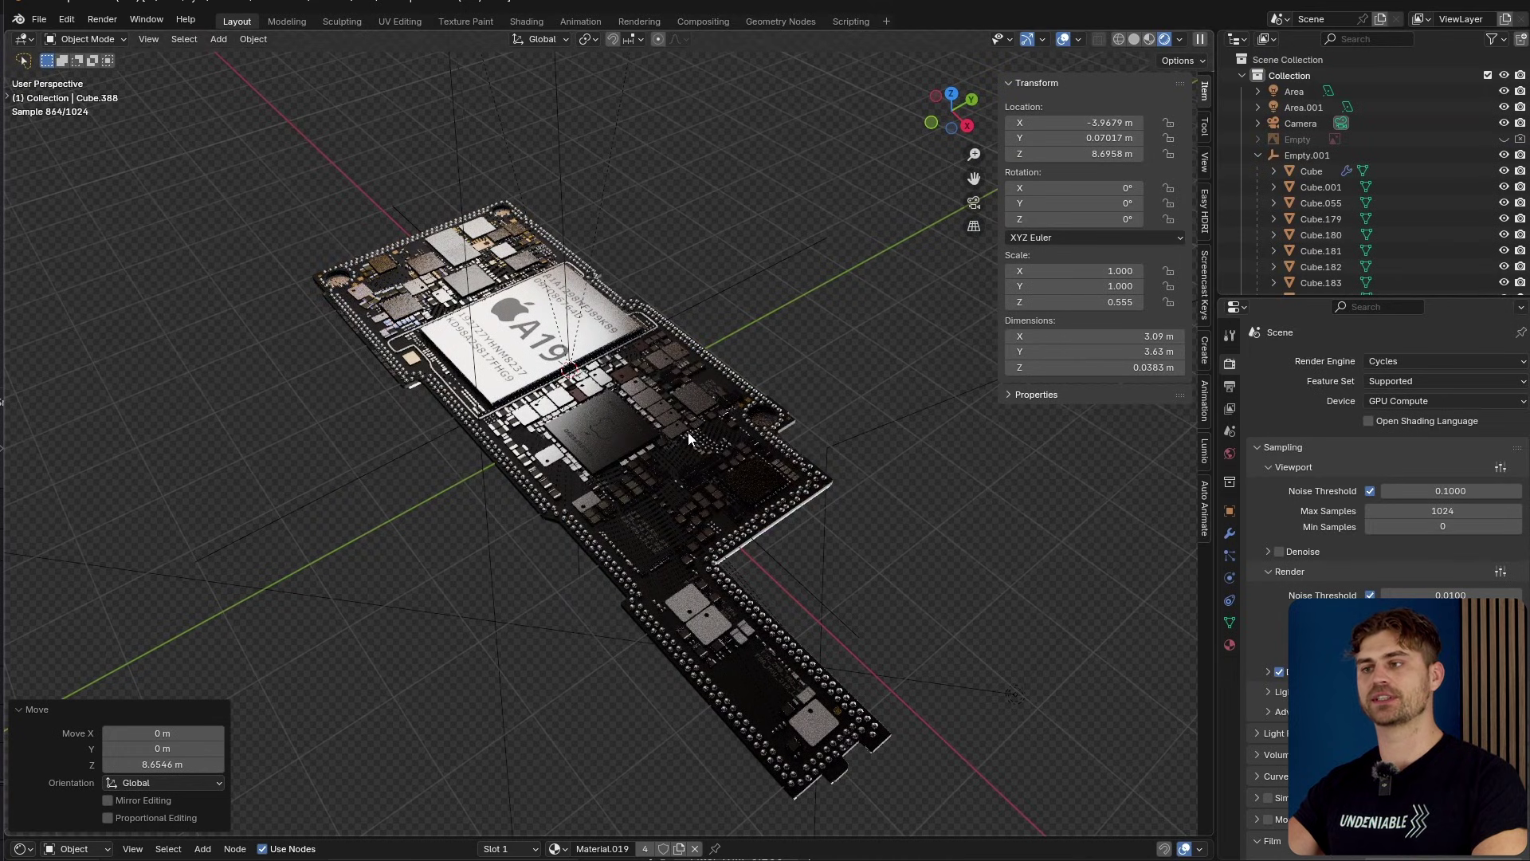
- Examine the A19 chip and surrounding board components up close, selecting a small chip beside it
{"action": "mouse_move", "coordinate": [687, 432]}
{"action": "middle_mouse_down"}
{"action": "mouse_move", "coordinate": [683, 461]}
{"action": "mouse_move", "coordinate": [717, 431]}
{"action": "middle_mouse_up"}
{"action": "scroll", "coordinate": [591, 470], "scroll_direction": "up", "scroll_amount": 3}
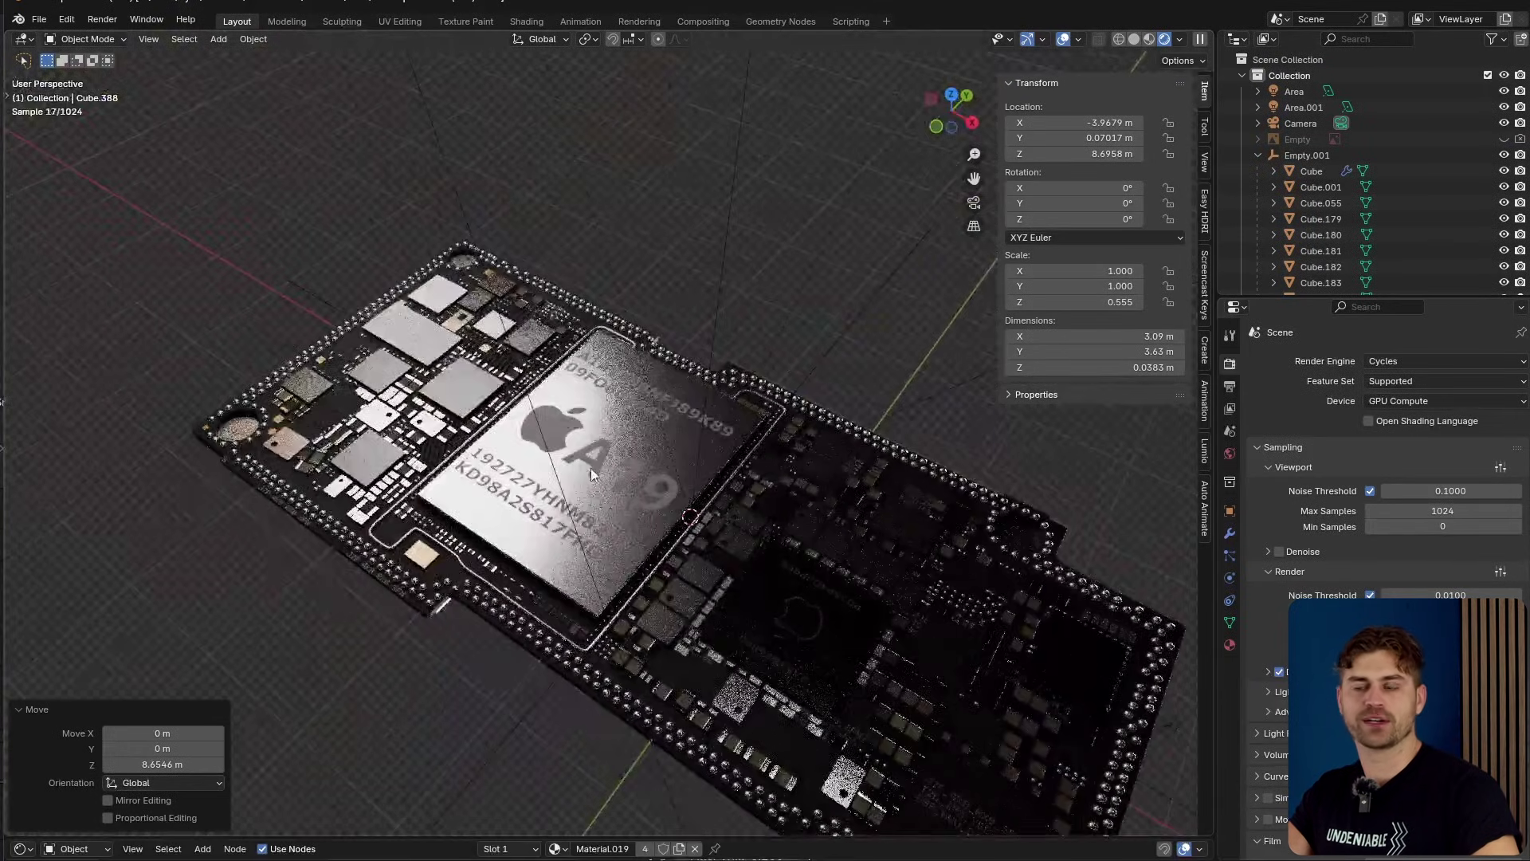
{"action": "mouse_move", "coordinate": [544, 501]}
{"action": "middle_mouse_down", "text": "shift"}
{"action": "mouse_move", "coordinate": [565, 516]}
{"action": "mouse_move", "coordinate": [518, 496]}
{"action": "mouse_move", "coordinate": [527, 515]}
{"action": "middle_mouse_up", "text": "shift"}
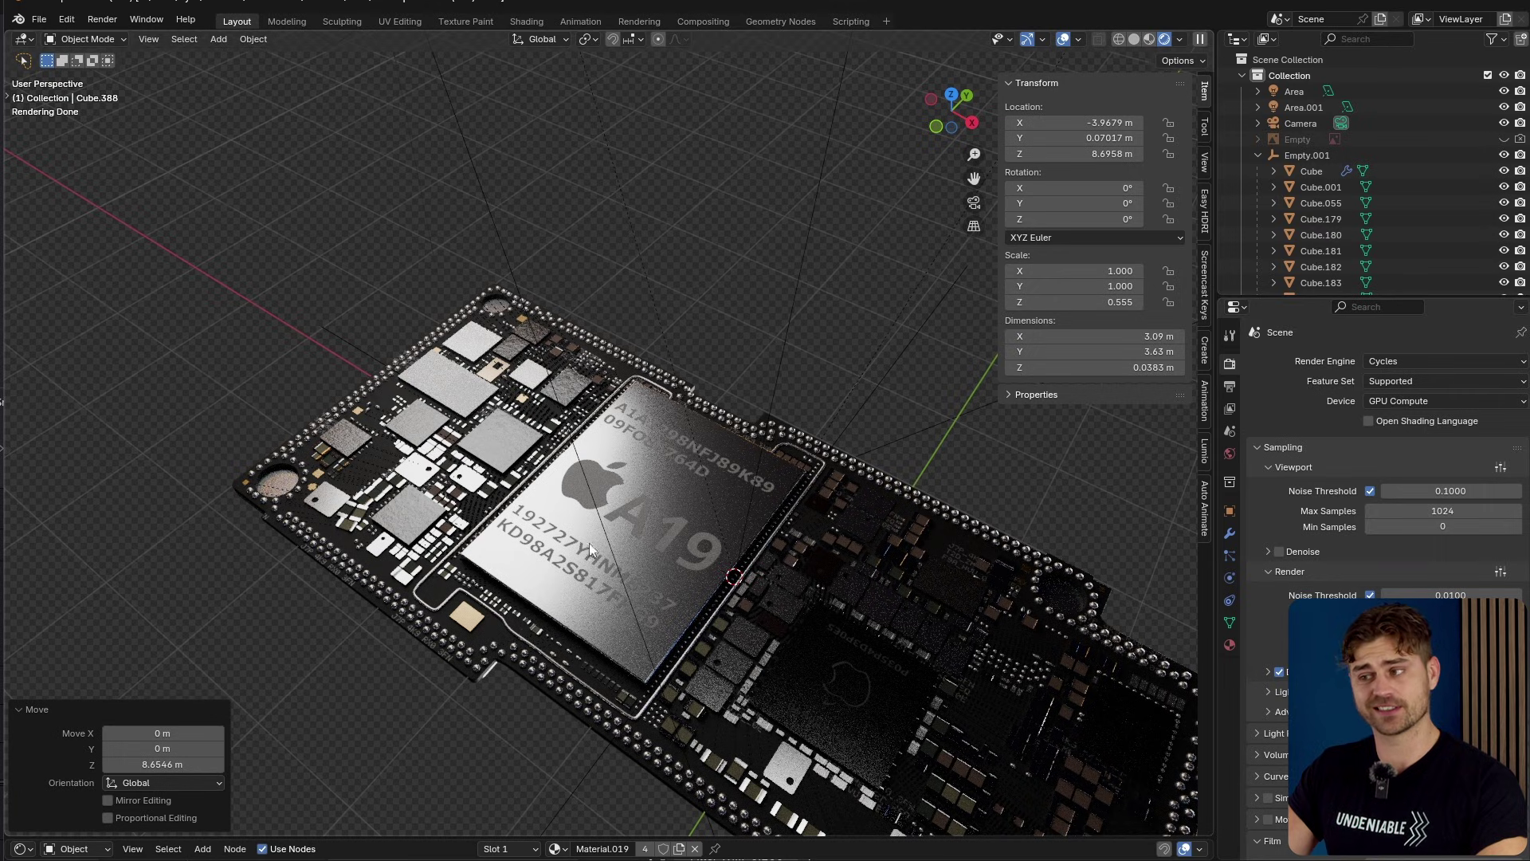
{"action": "left_click", "coordinate": [786, 604]}
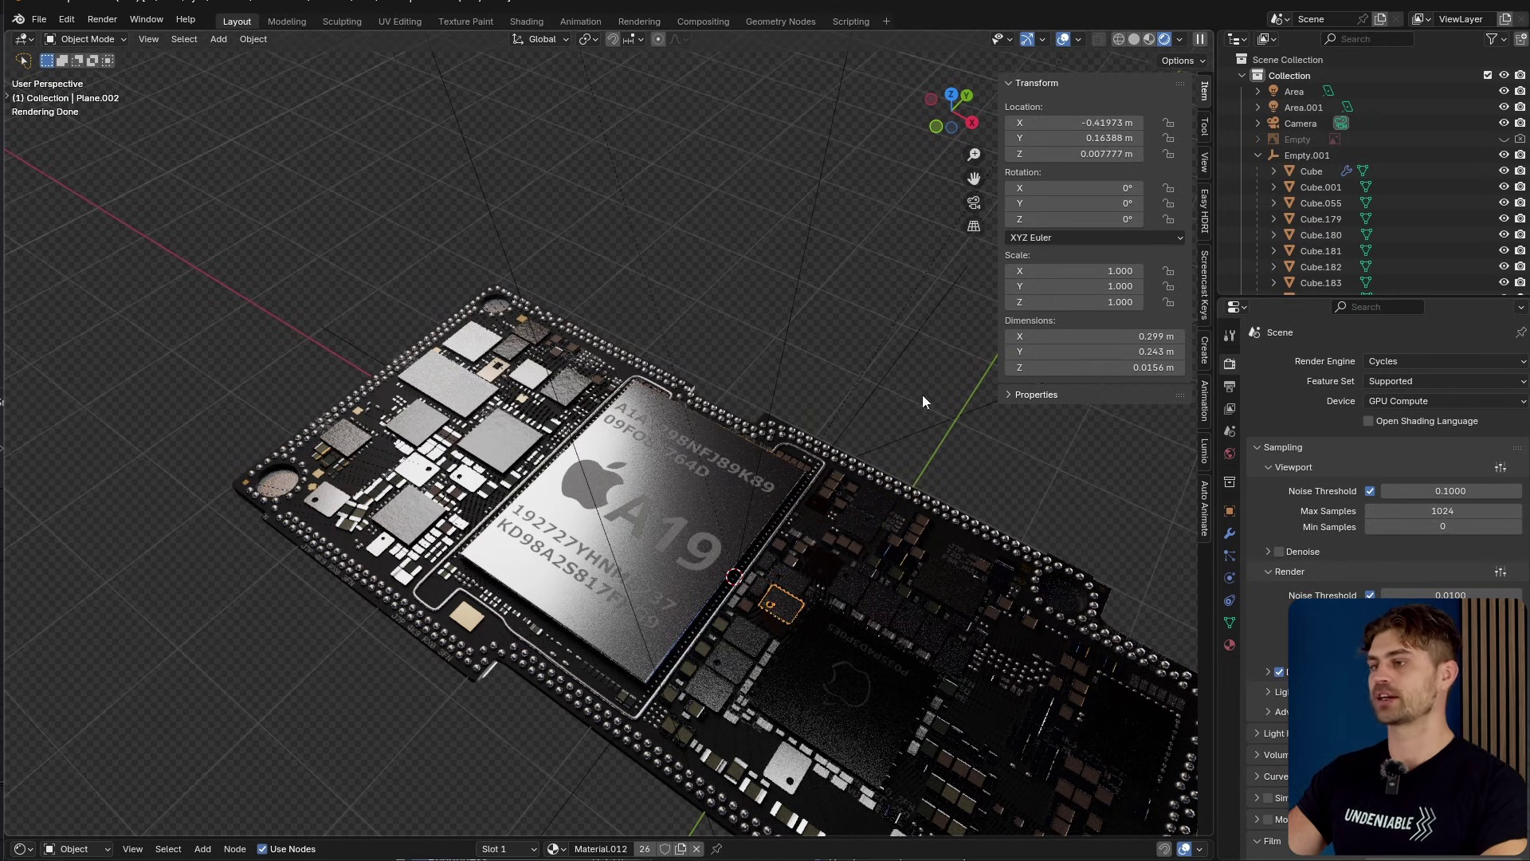
{"action": "middle_click_drag", "start_coordinate": [921, 395], "coordinate": [725, 455]}
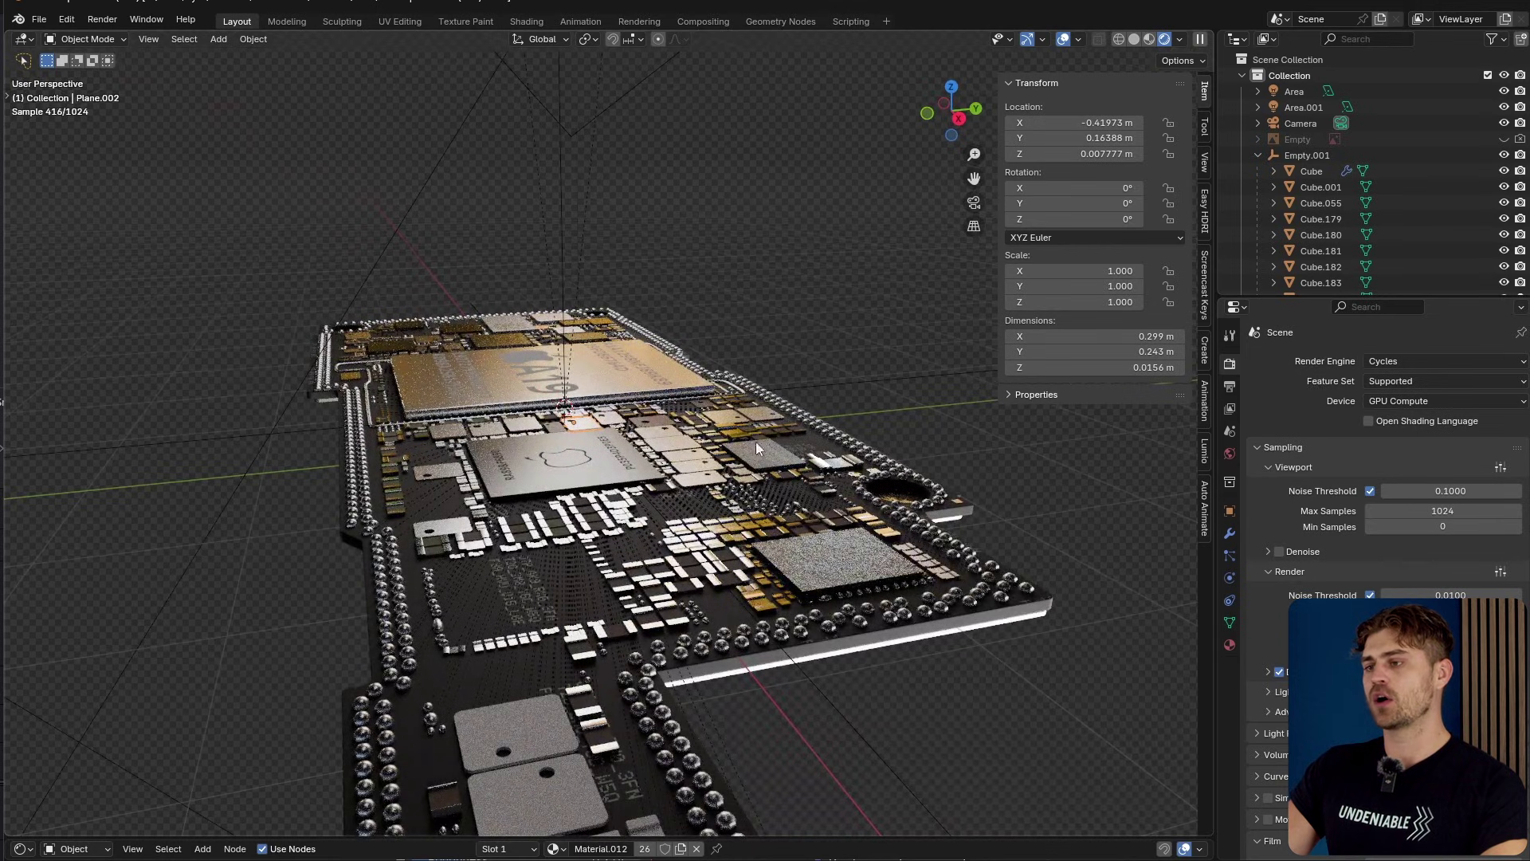
- Select several small rectangular components together in two clusters on the board to inspect the individual parts
{"action": "left_click", "coordinate": [645, 622]}
{"action": "left_click", "coordinate": [667, 618], "text": "shift"}
{"action": "left_click", "coordinate": [654, 591], "text": "shift"}
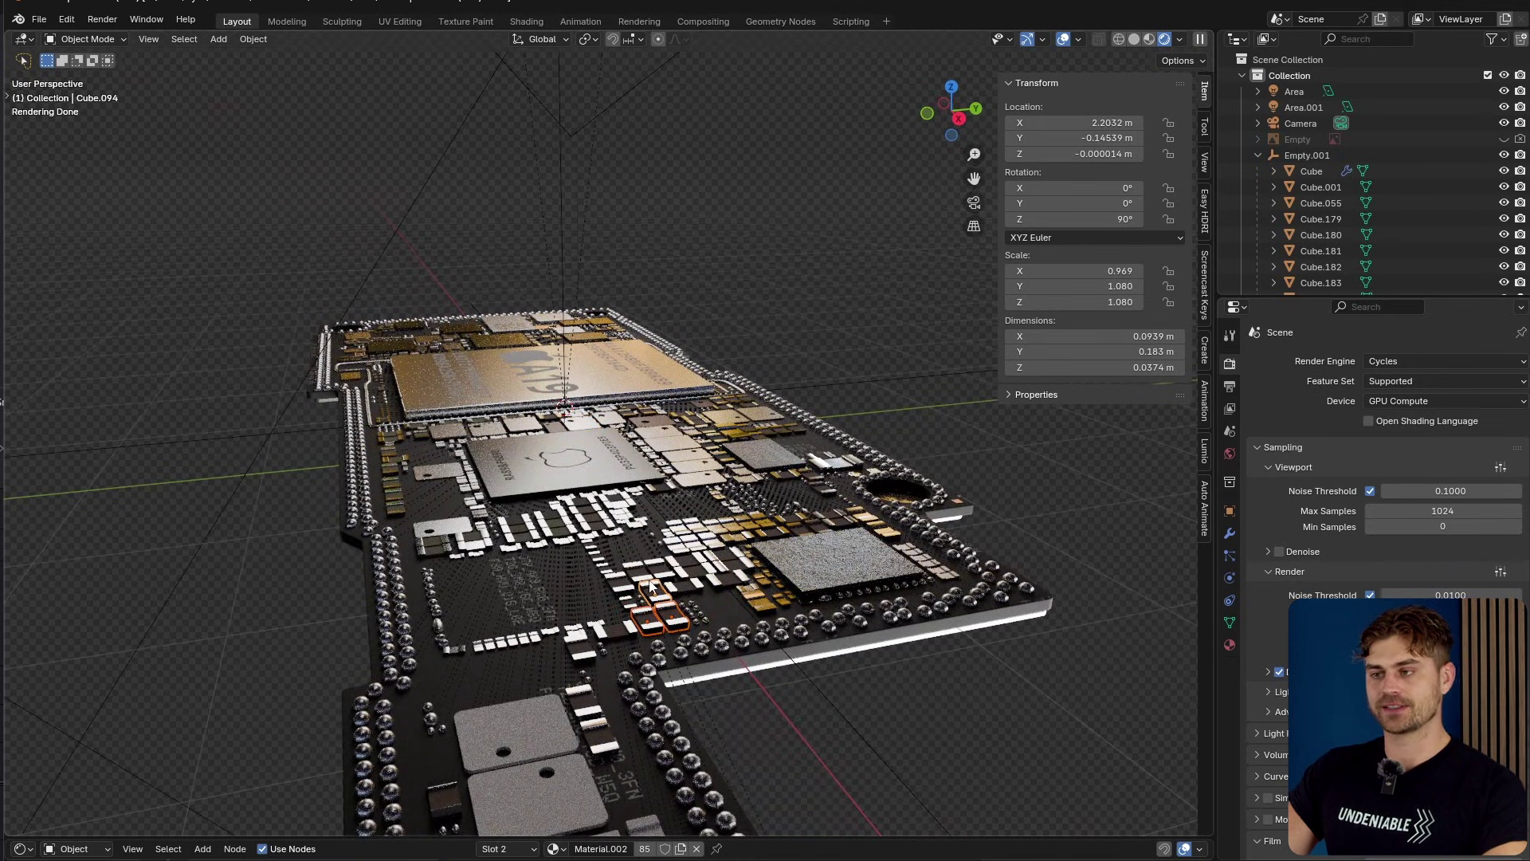
{"action": "left_click", "coordinate": [642, 573], "text": "shift"}
{"action": "left_click", "coordinate": [658, 569], "text": "shift"}
{"action": "left_click", "coordinate": [562, 528], "text": "shift"}
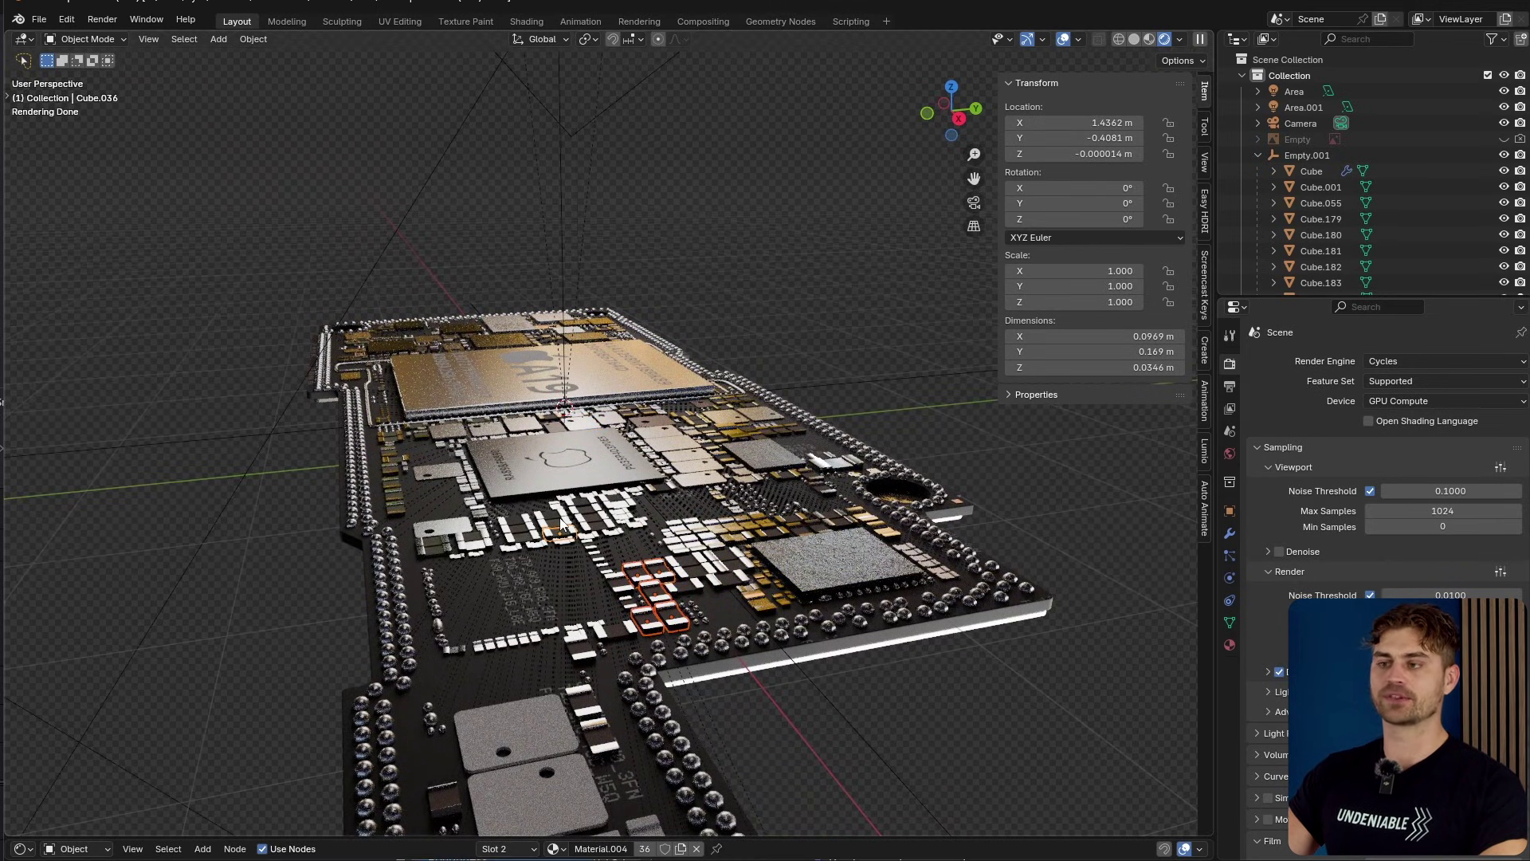
{"action": "left_click", "coordinate": [561, 524], "text": "shift"}
{"action": "left_click", "coordinate": [560, 522], "text": "shift"}
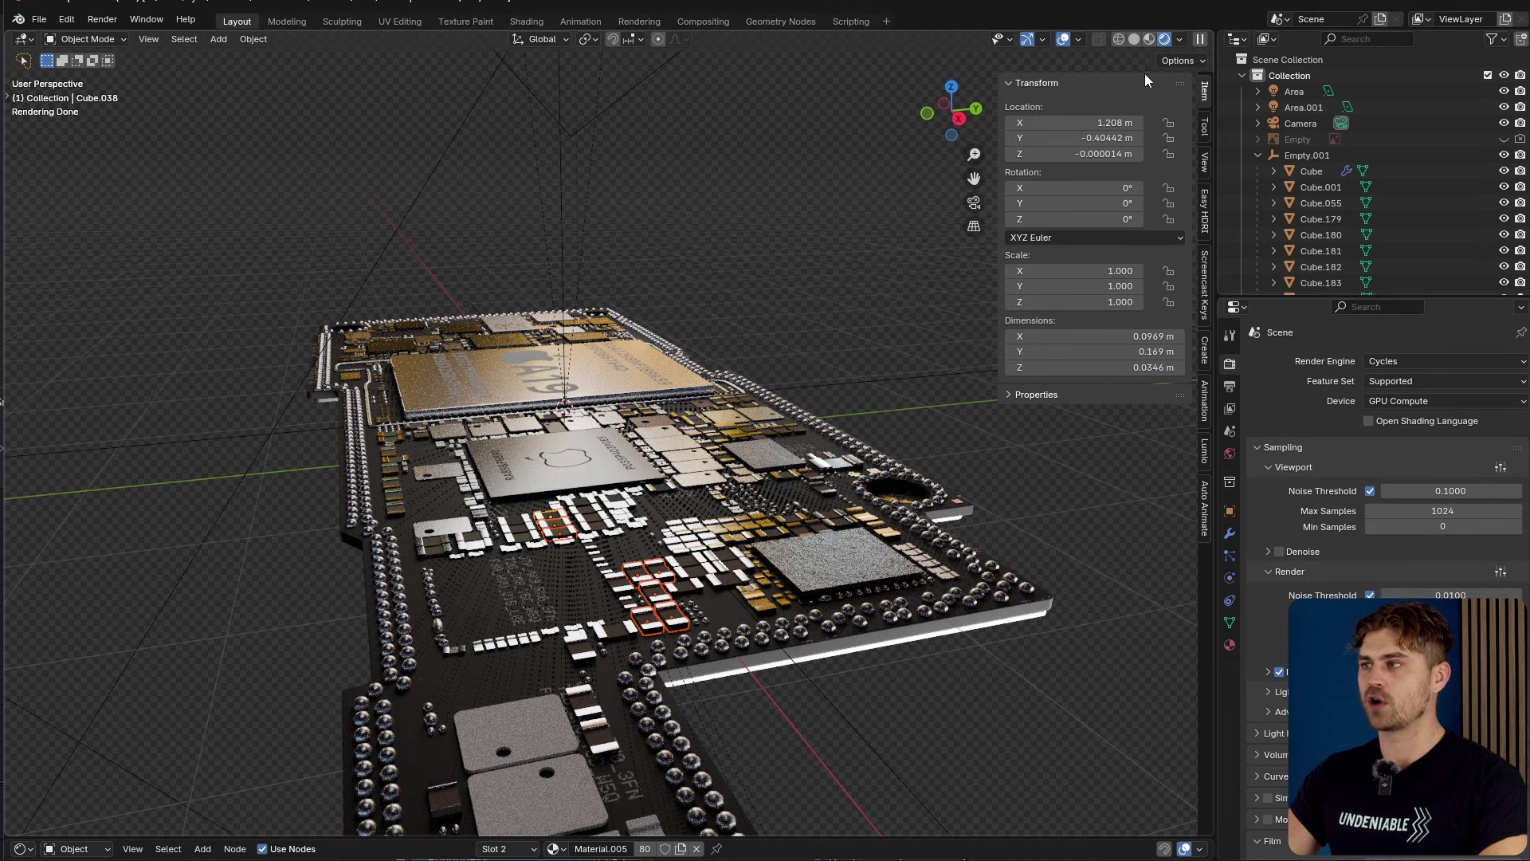
- Switch the viewport to solid shading and open the small rounded plate Plane.007 in Edit Mode
{"action": "left_click", "coordinate": [1134, 42]}
{"action": "middle_click_drag", "start_coordinate": [690, 435], "coordinate": [816, 595]}
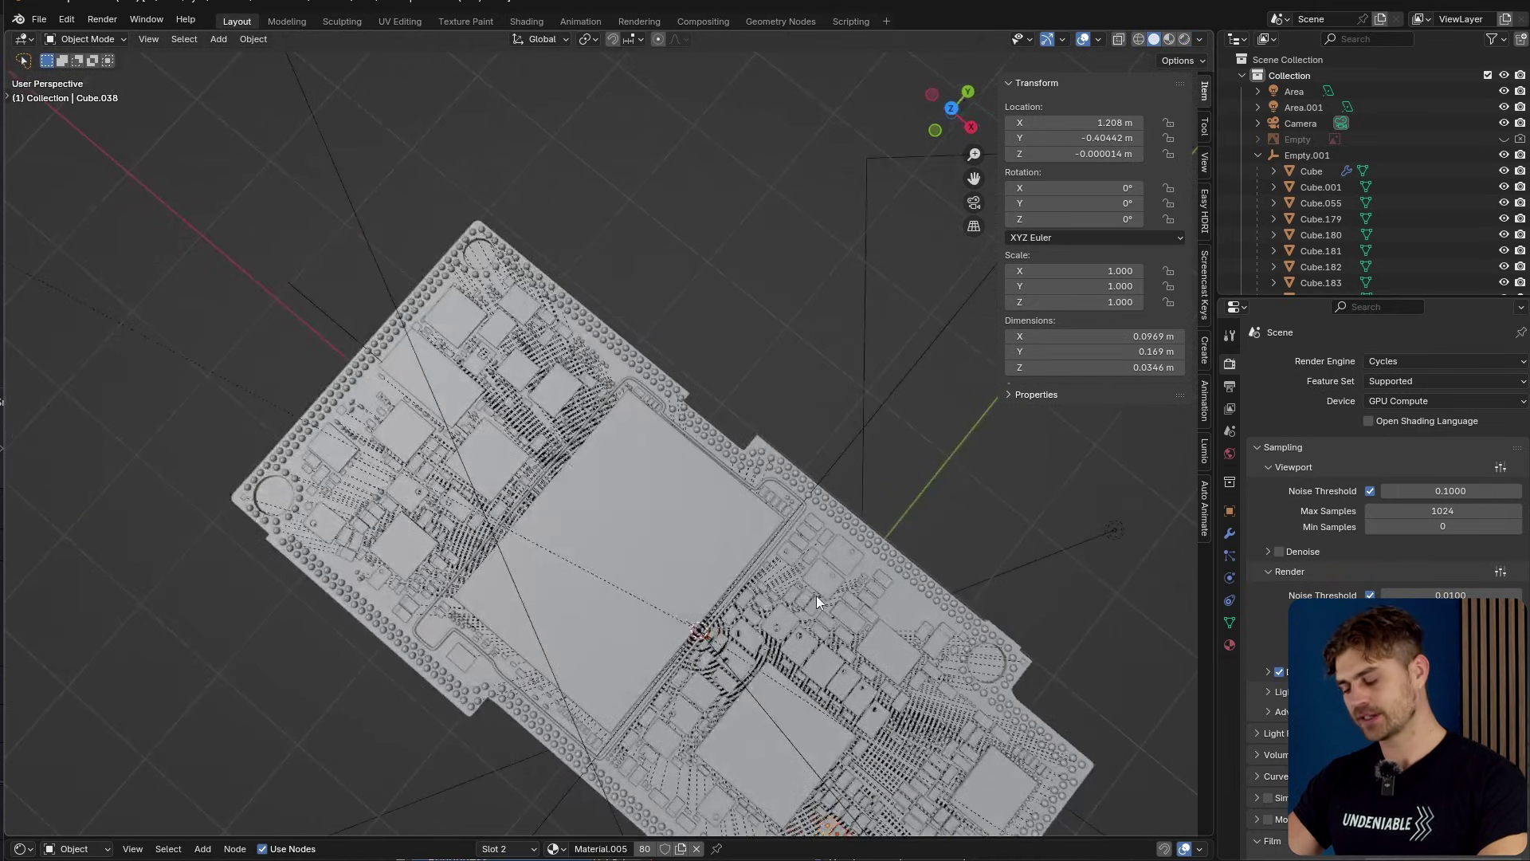
{"action": "scroll", "coordinate": [766, 479], "scroll_direction": "up", "scroll_amount": 6}
{"action": "left_click", "coordinate": [658, 555]}
{"action": "mouse_move", "coordinate": [606, 518]}
{"action": "middle_mouse_down"}
{"action": "mouse_move", "coordinate": [663, 550]}
{"action": "mouse_move", "coordinate": [683, 427]}
{"action": "mouse_move", "coordinate": [704, 429]}
{"action": "mouse_move", "coordinate": [702, 455]}
{"action": "mouse_move", "coordinate": [666, 474]}
{"action": "middle_mouse_up"}
{"action": "key", "text": "Tab"}
{"action": "scroll", "coordinate": [739, 434], "scroll_direction": "up", "scroll_amount": 3}
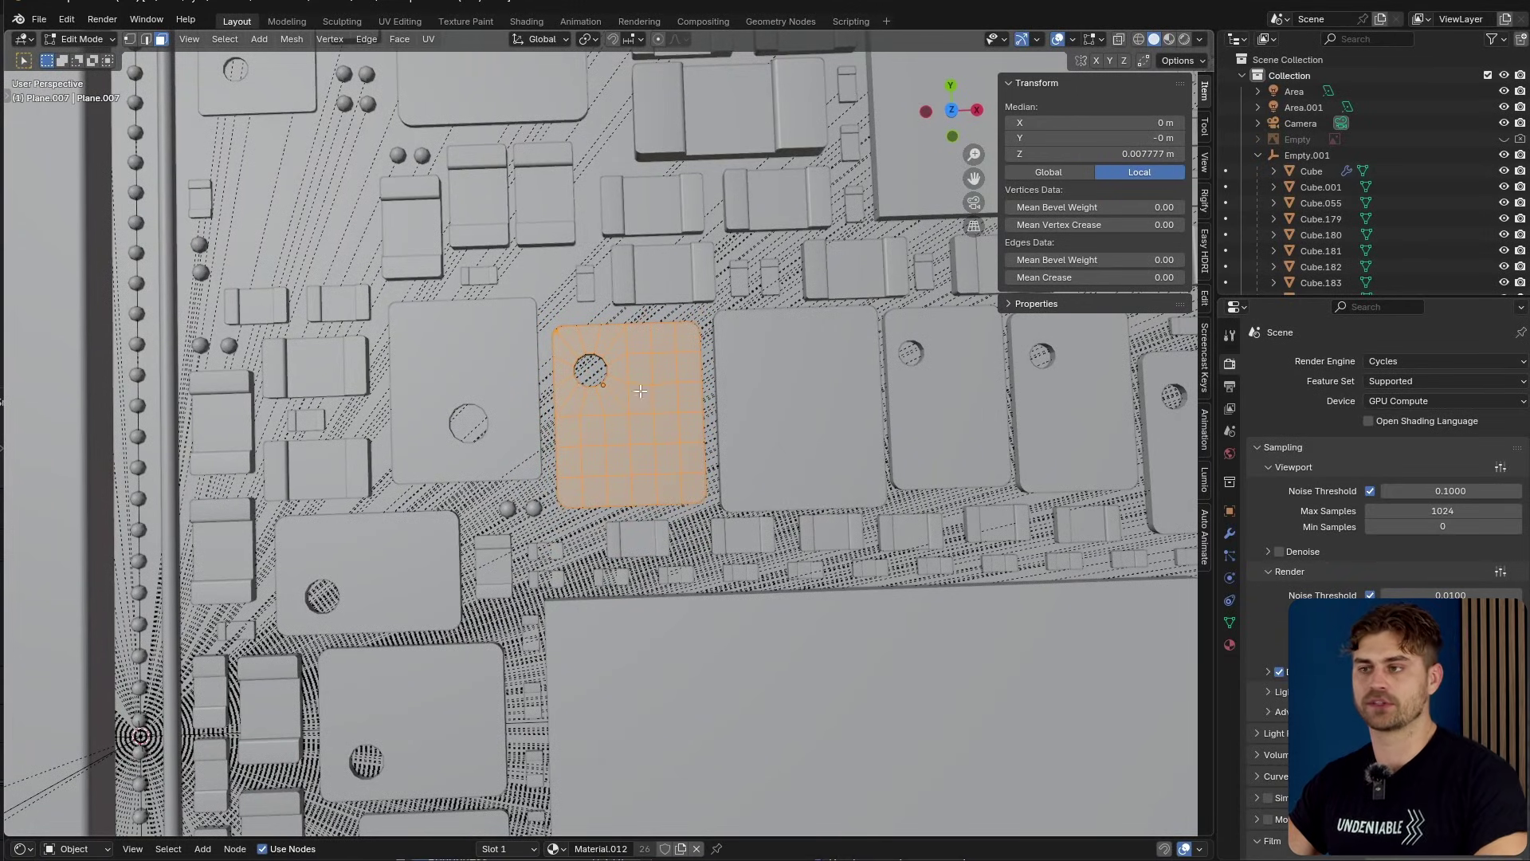
- Leave Edit Mode, select the neighbouring rounded plate with the round marking, and examine the surrounding board layout
{"action": "key", "text": "Tab"}
{"action": "left_click", "coordinate": [476, 387], "text": "shift"}
{"action": "scroll", "coordinate": [519, 395], "scroll_direction": "down", "scroll_amount": 2}
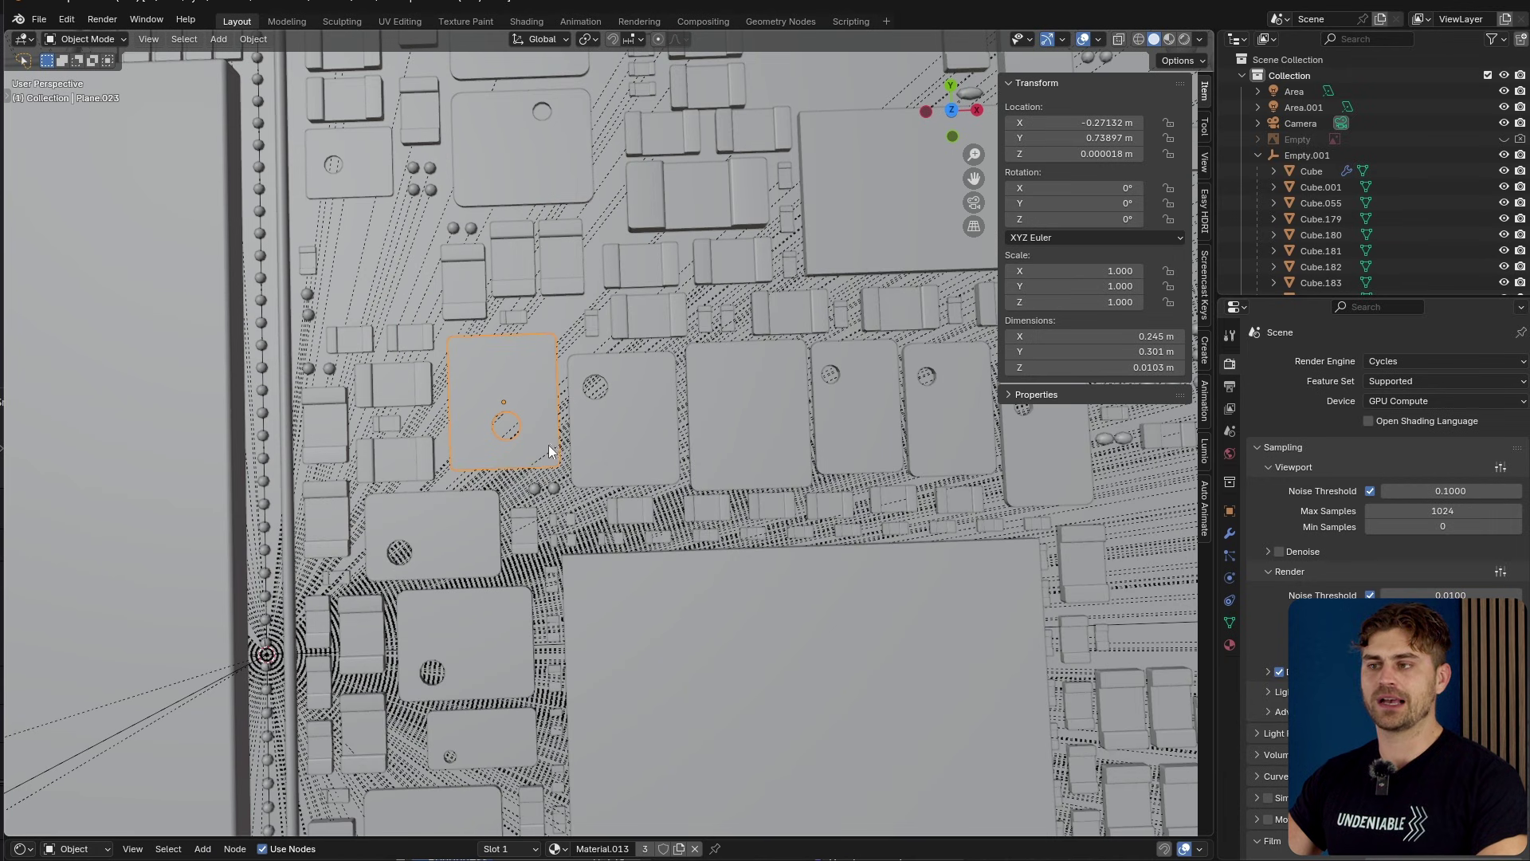
{"action": "middle_click_drag", "start_coordinate": [548, 444], "coordinate": [541, 340], "text": "shift"}
{"action": "scroll", "coordinate": [767, 297], "scroll_direction": "down", "scroll_amount": 5}
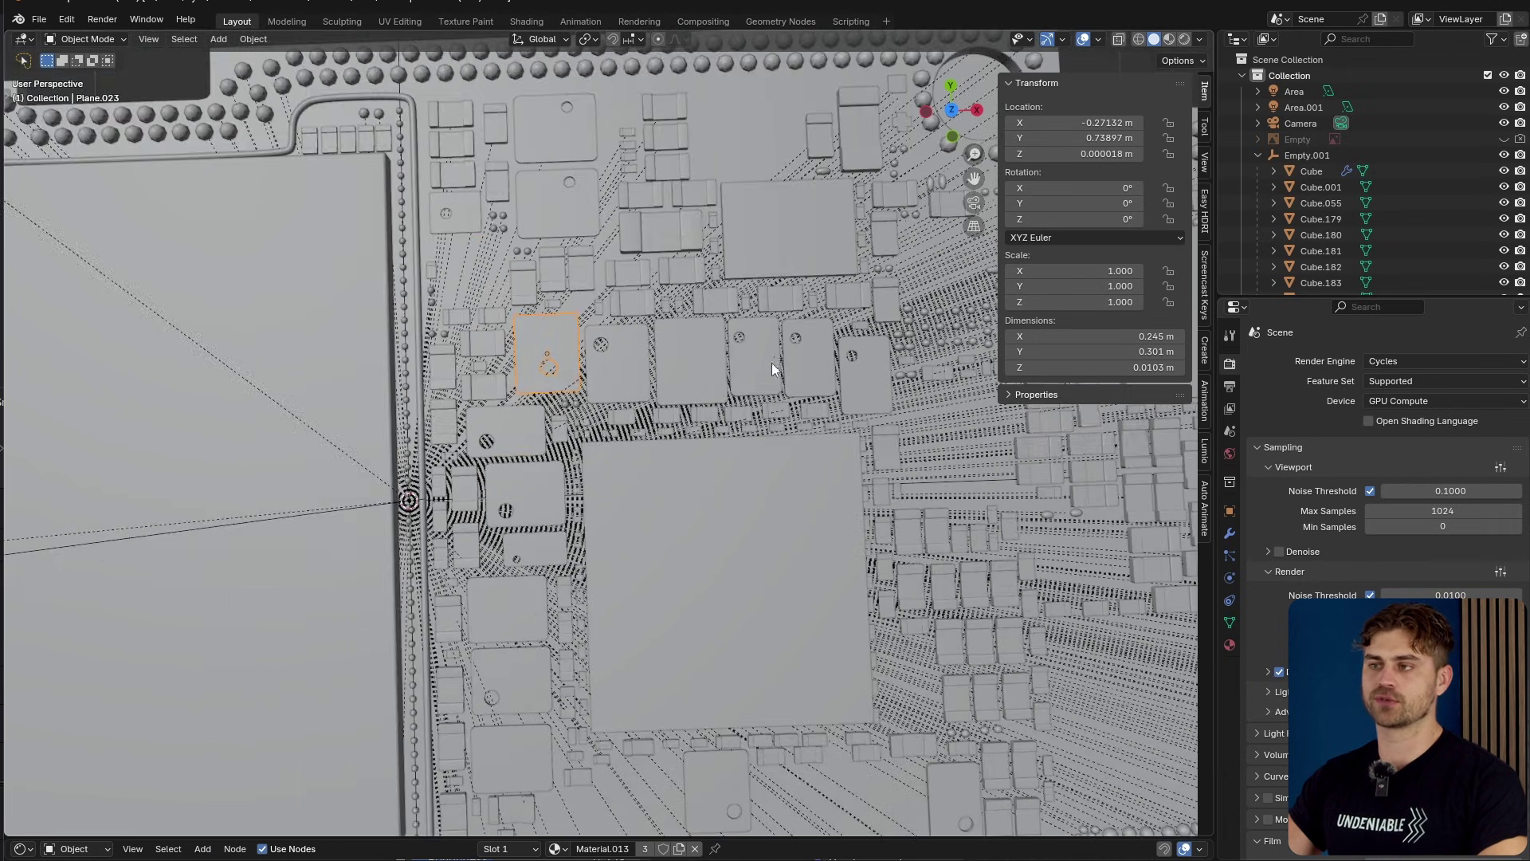
{"action": "middle_click_drag", "start_coordinate": [775, 366], "coordinate": [762, 330], "text": "shift"}
{"action": "middle_click_drag", "start_coordinate": [585, 465], "coordinate": [704, 489], "text": "shift"}
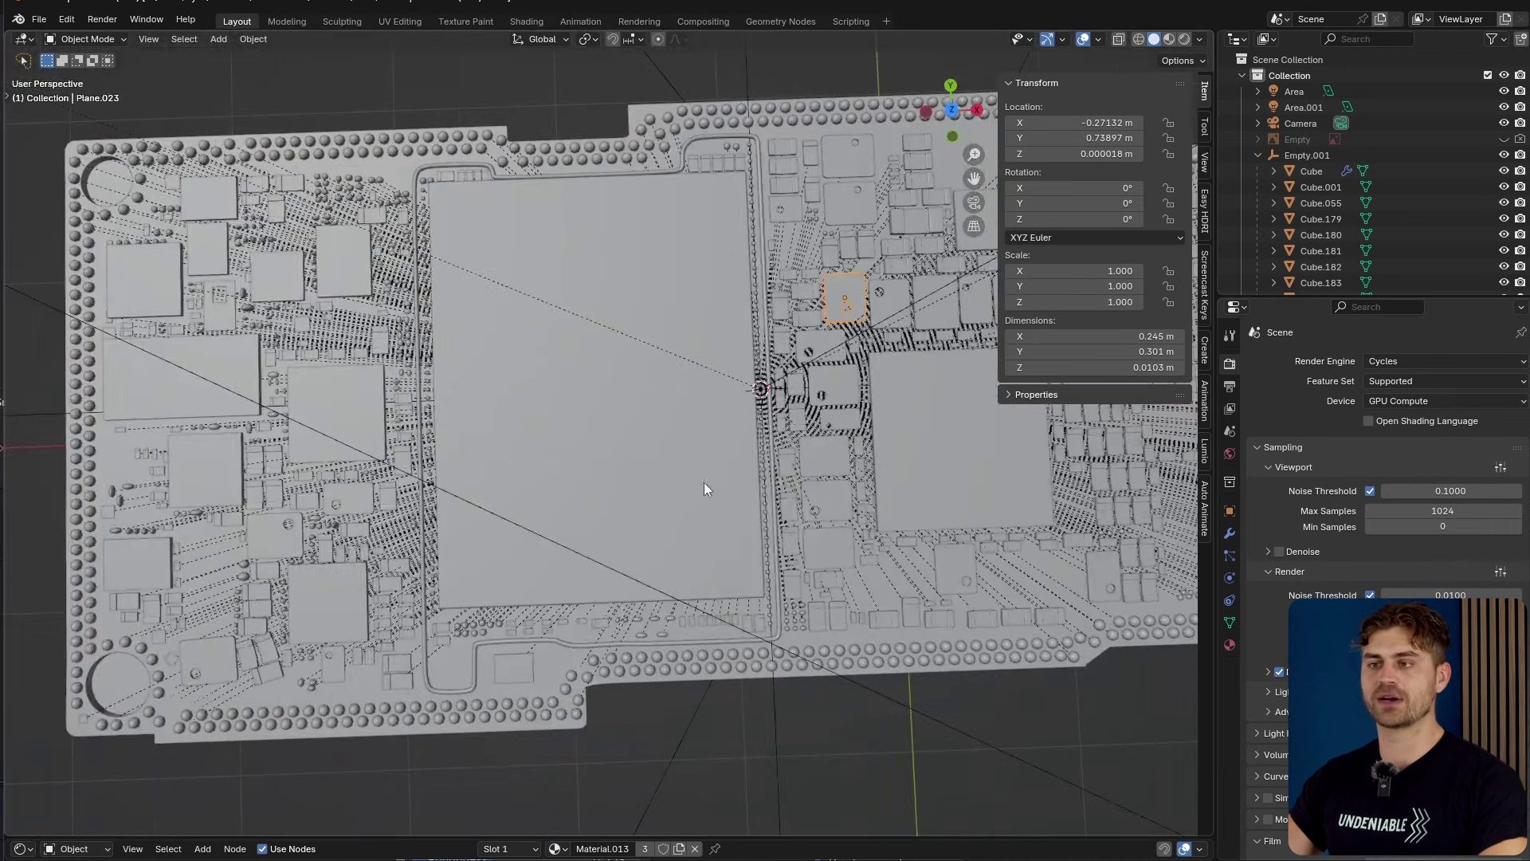
{"action": "scroll", "coordinate": [867, 528], "scroll_direction": "up", "scroll_amount": 6}
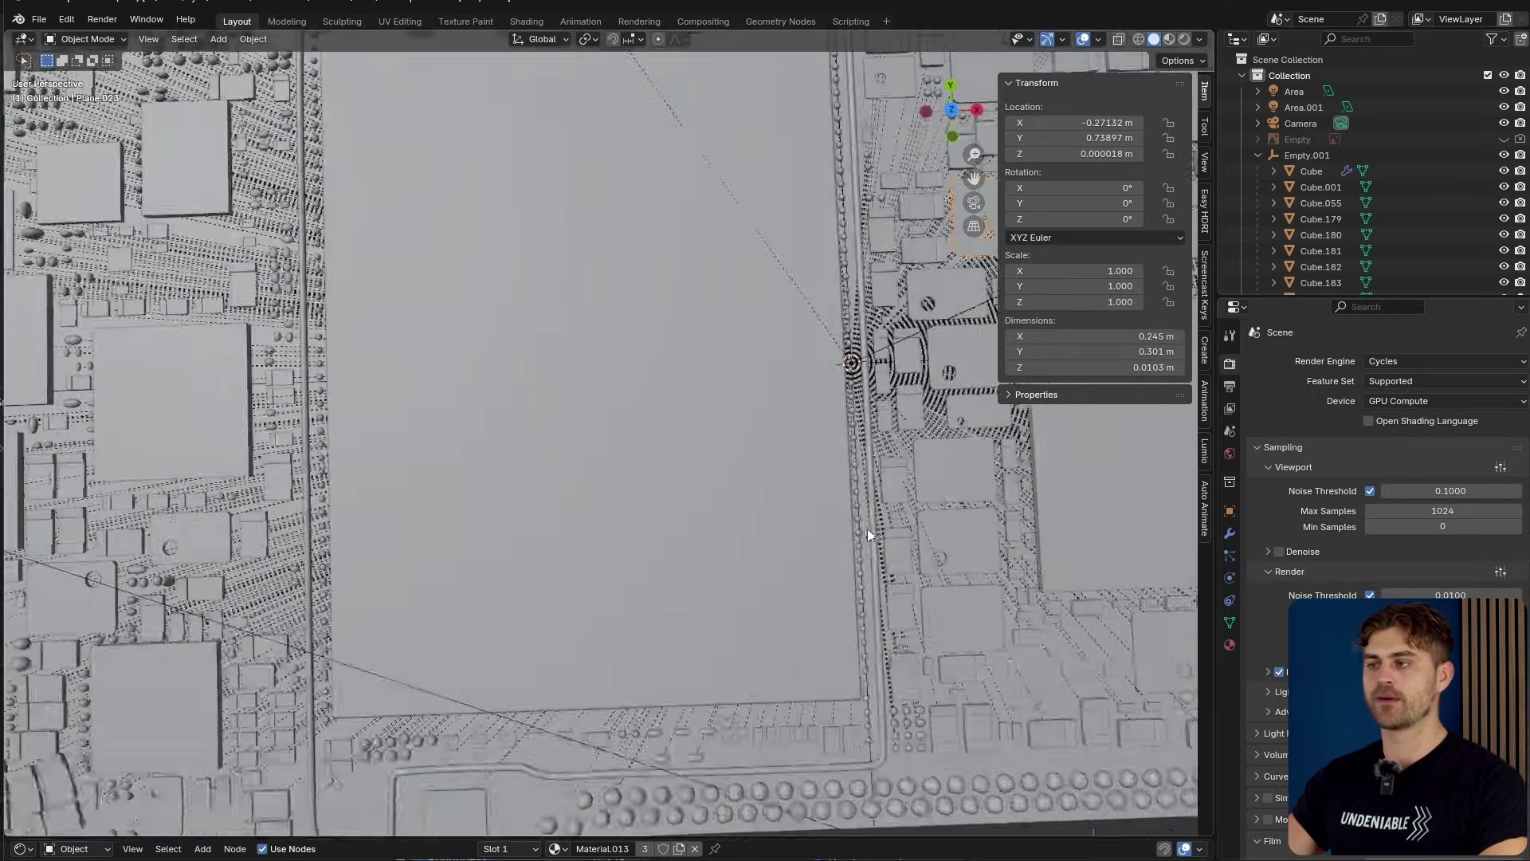
- Inspect the mesh of the small rectangular component Cube.002 in Edit Mode, selecting faces on its raised end caps
{"action": "left_click", "coordinate": [840, 523]}
{"action": "key", "text": "KP_Decimal"}
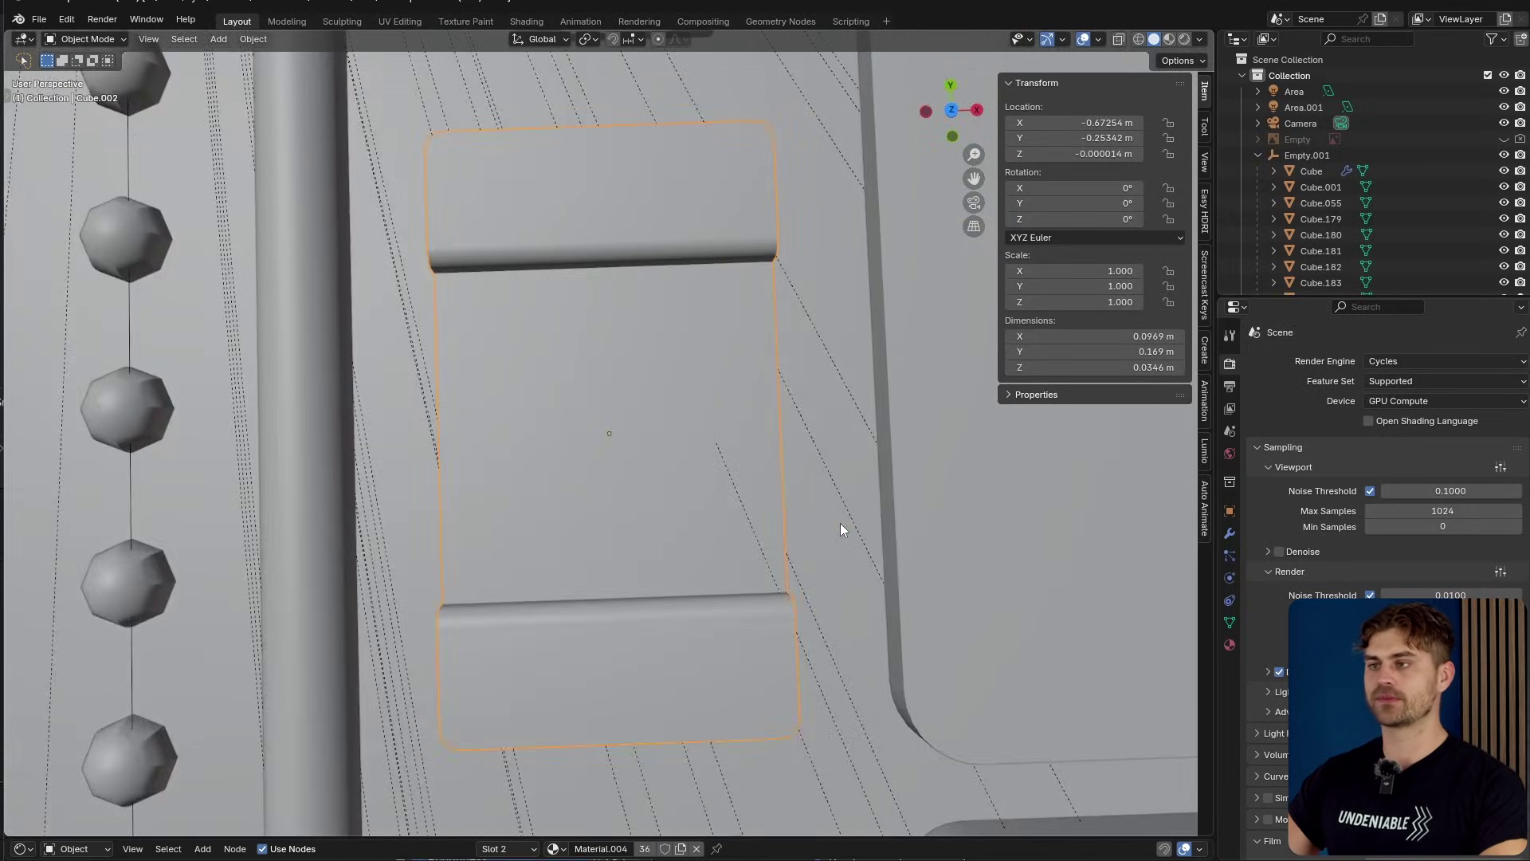
{"action": "middle_click_drag", "start_coordinate": [840, 529], "coordinate": [652, 559]}
{"action": "key", "text": "Tab"}
{"action": "left_click", "coordinate": [456, 591]}
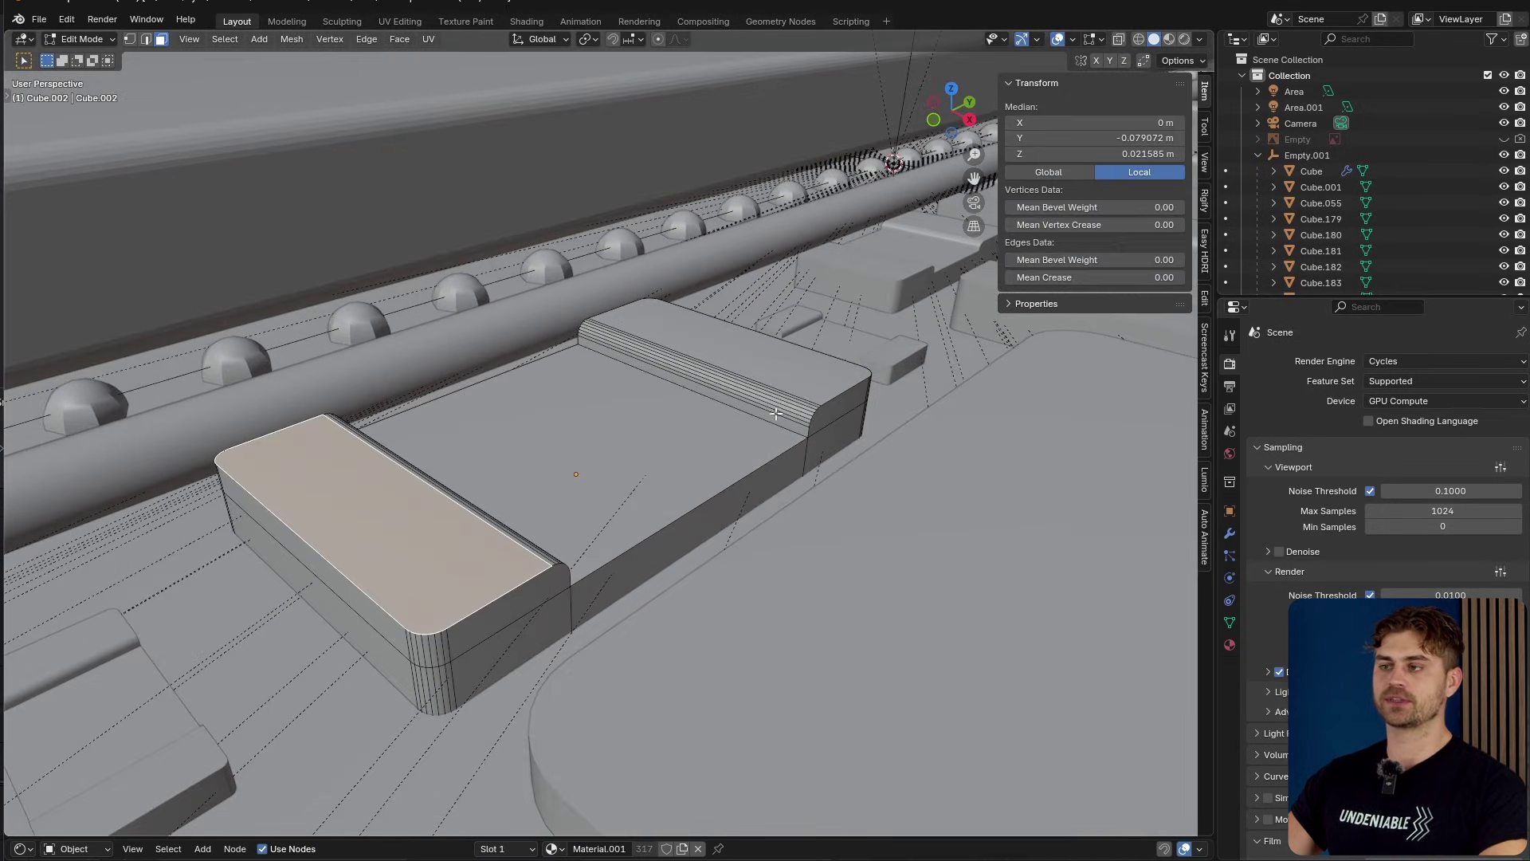
{"action": "left_click", "coordinate": [809, 369], "text": "shift"}
{"action": "middle_click_drag", "start_coordinate": [789, 439], "coordinate": [638, 470]}
{"action": "left_click", "coordinate": [448, 368]}
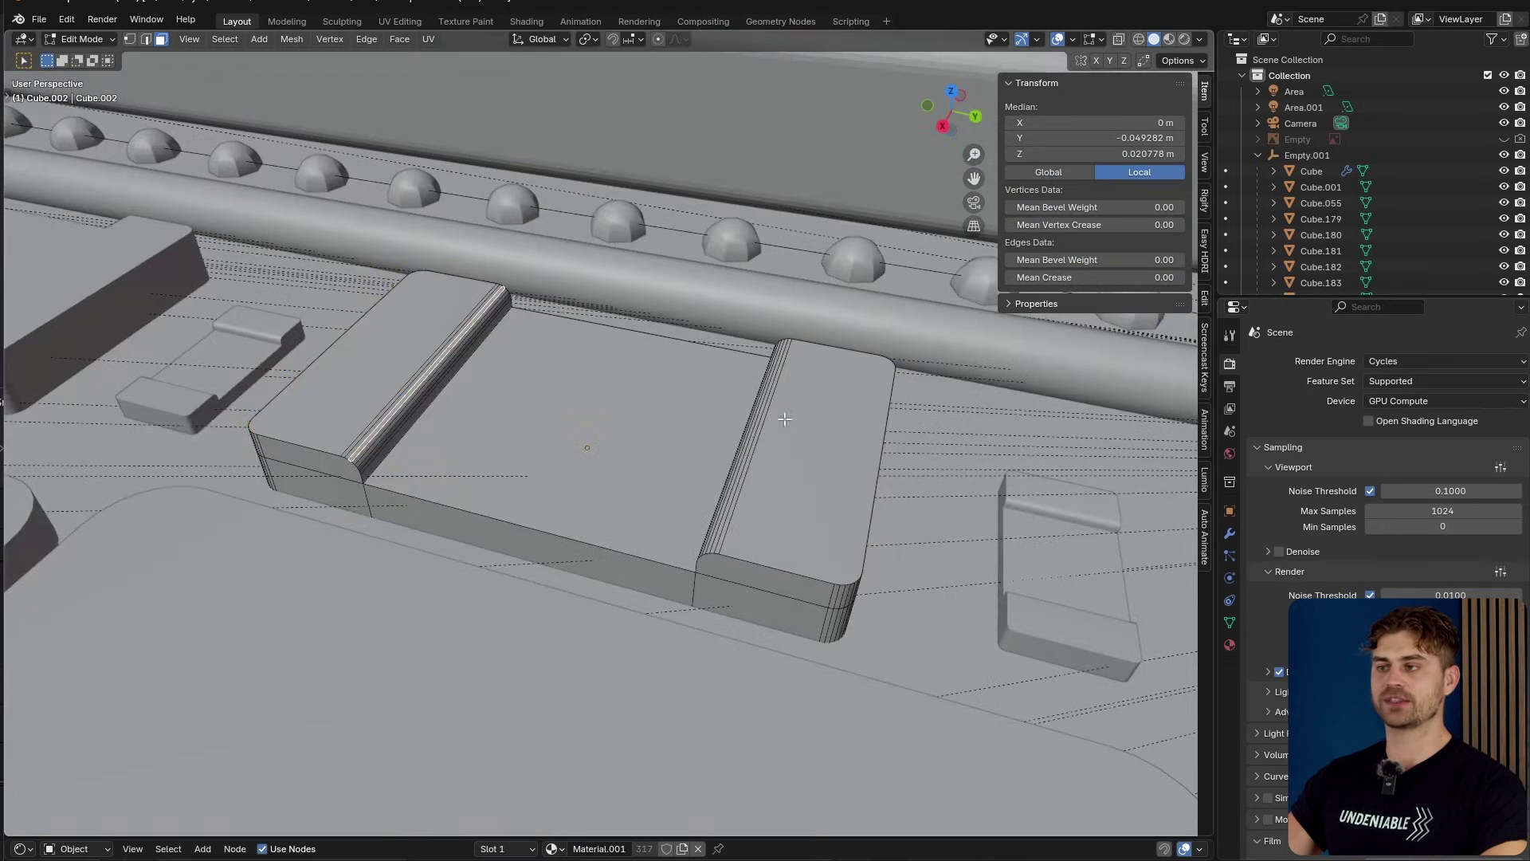
{"action": "left_click", "coordinate": [752, 428]}
{"action": "key", "text": "Tab"}
{"action": "middle_click_drag", "start_coordinate": [751, 428], "coordinate": [656, 432]}
- Inspect one small solder ball in Edit Mode with its whole half-sphere mesh selected
{"action": "scroll", "coordinate": [657, 429], "scroll_direction": "down", "scroll_amount": 7}
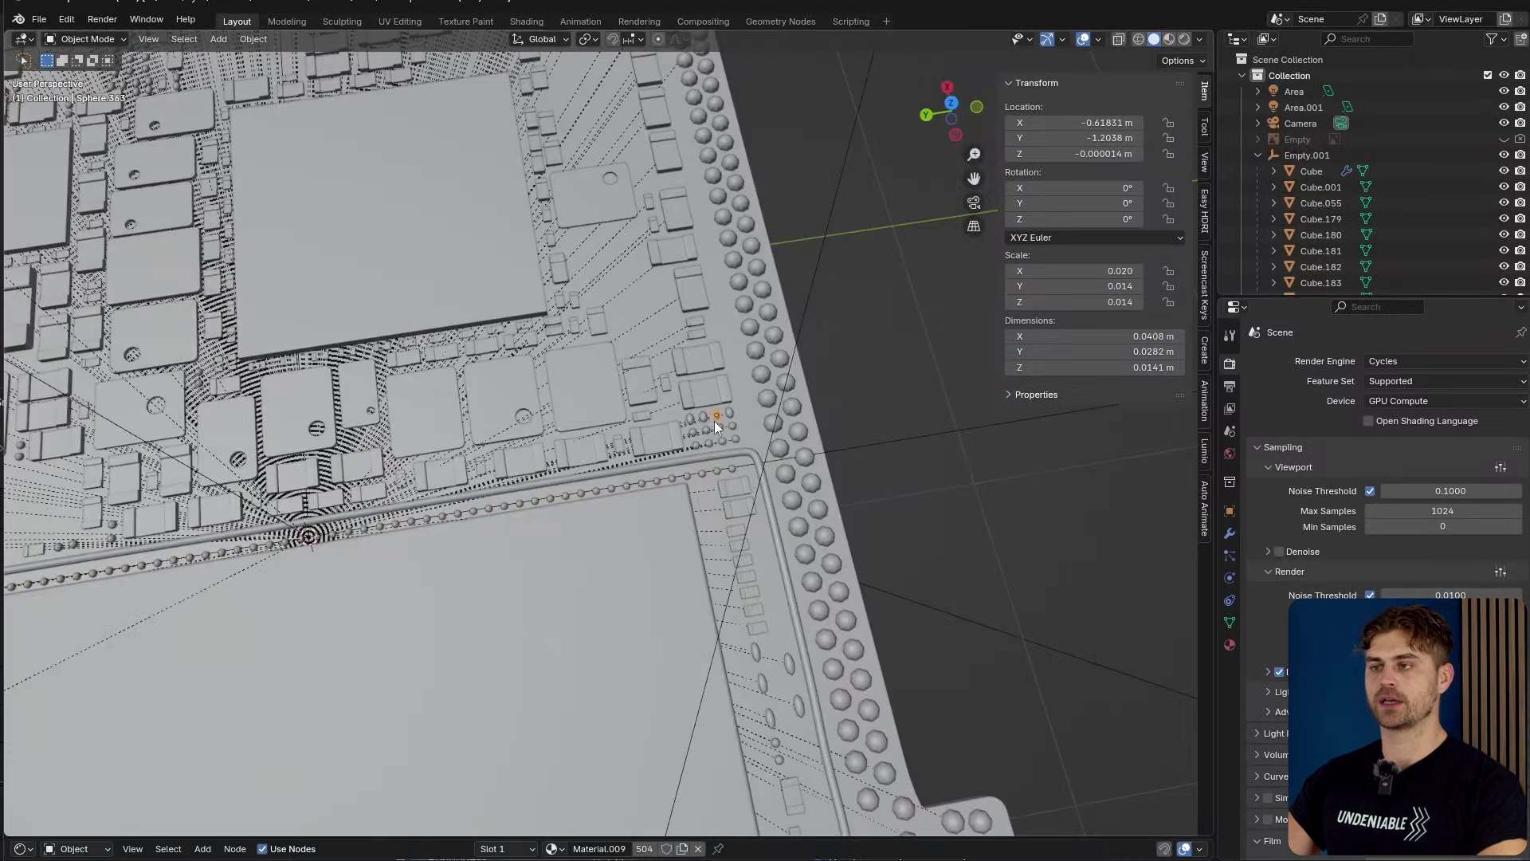
{"action": "key", "text": "KP_Decimal"}
{"action": "scroll", "coordinate": [652, 381], "scroll_direction": "down", "scroll_amount": 4}
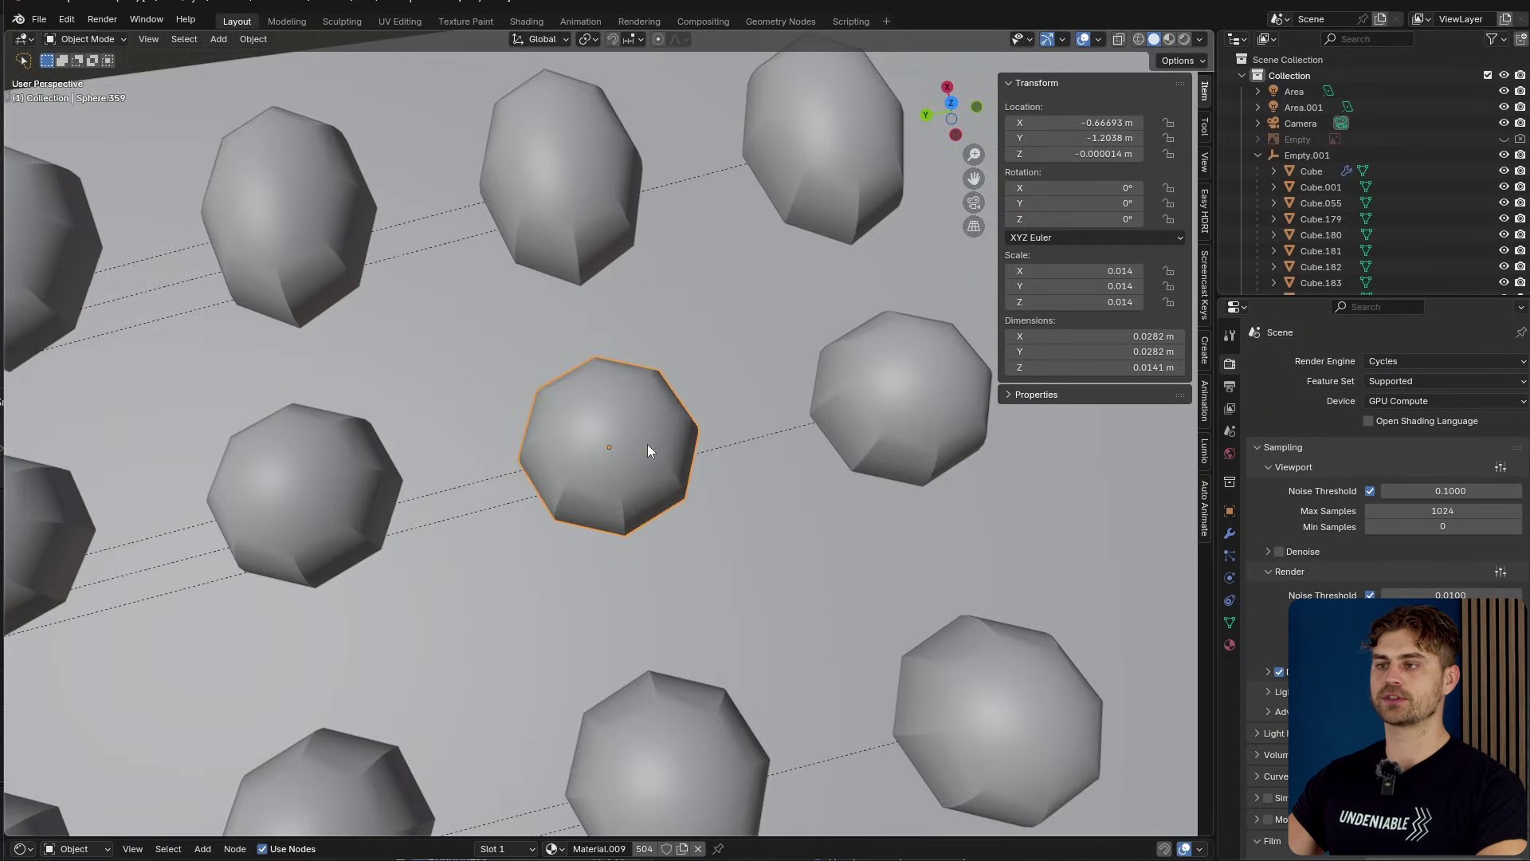
{"action": "key", "text": "Tab"}
{"action": "middle_click_drag", "start_coordinate": [647, 443], "coordinate": [565, 325]}
{"action": "key", "text": "a"}
{"action": "middle_click_drag", "start_coordinate": [558, 434], "coordinate": [510, 442]}
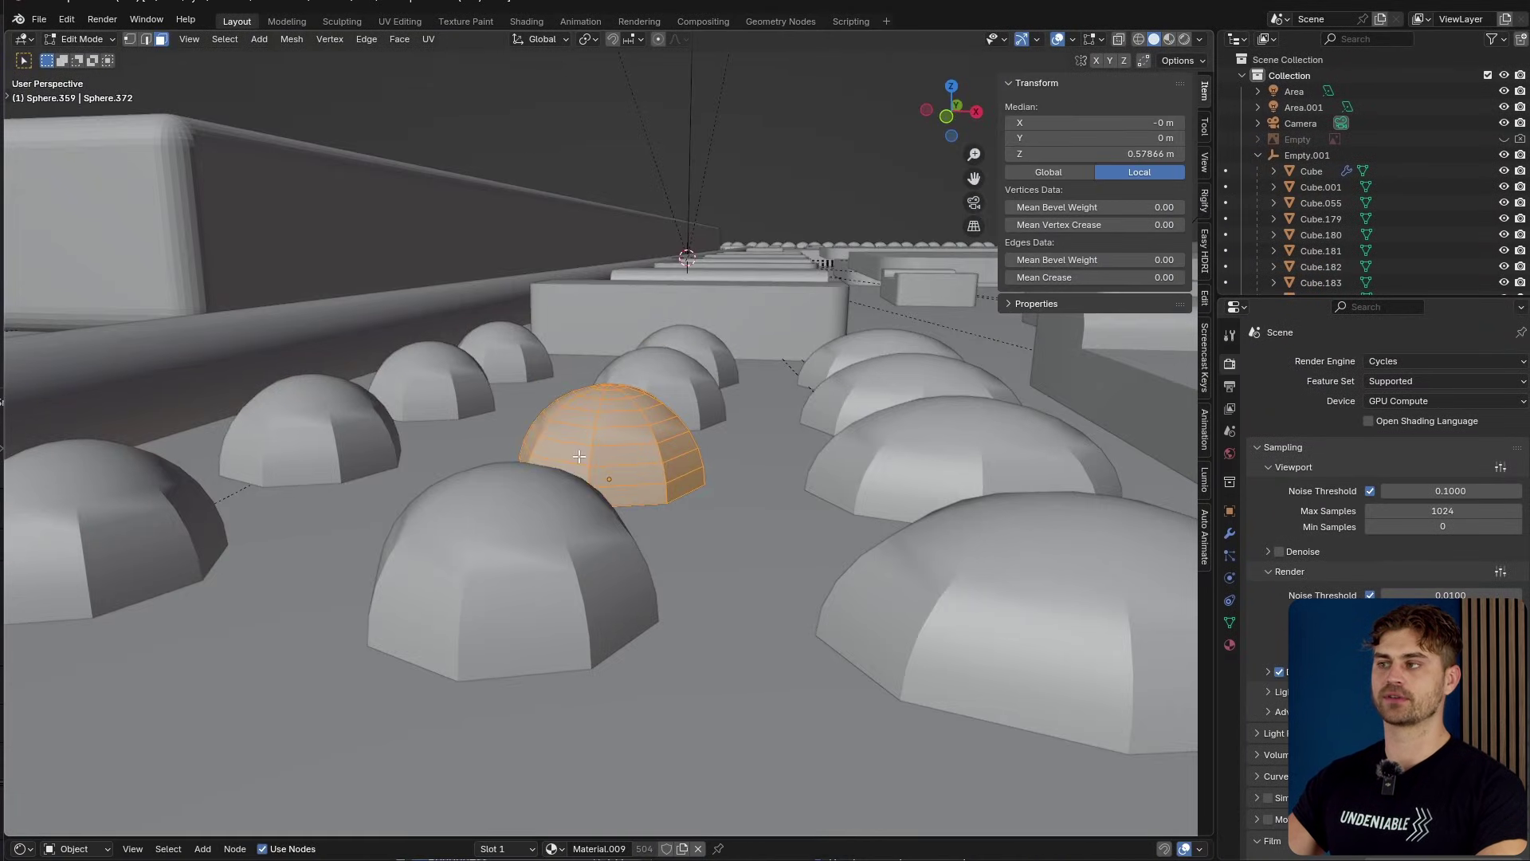
{"action": "middle_click_drag", "start_coordinate": [630, 446], "coordinate": [544, 470]}
{"action": "key", "text": "Tab"}
{"action": "scroll", "coordinate": [659, 448], "scroll_direction": "down", "scroll_amount": 4}
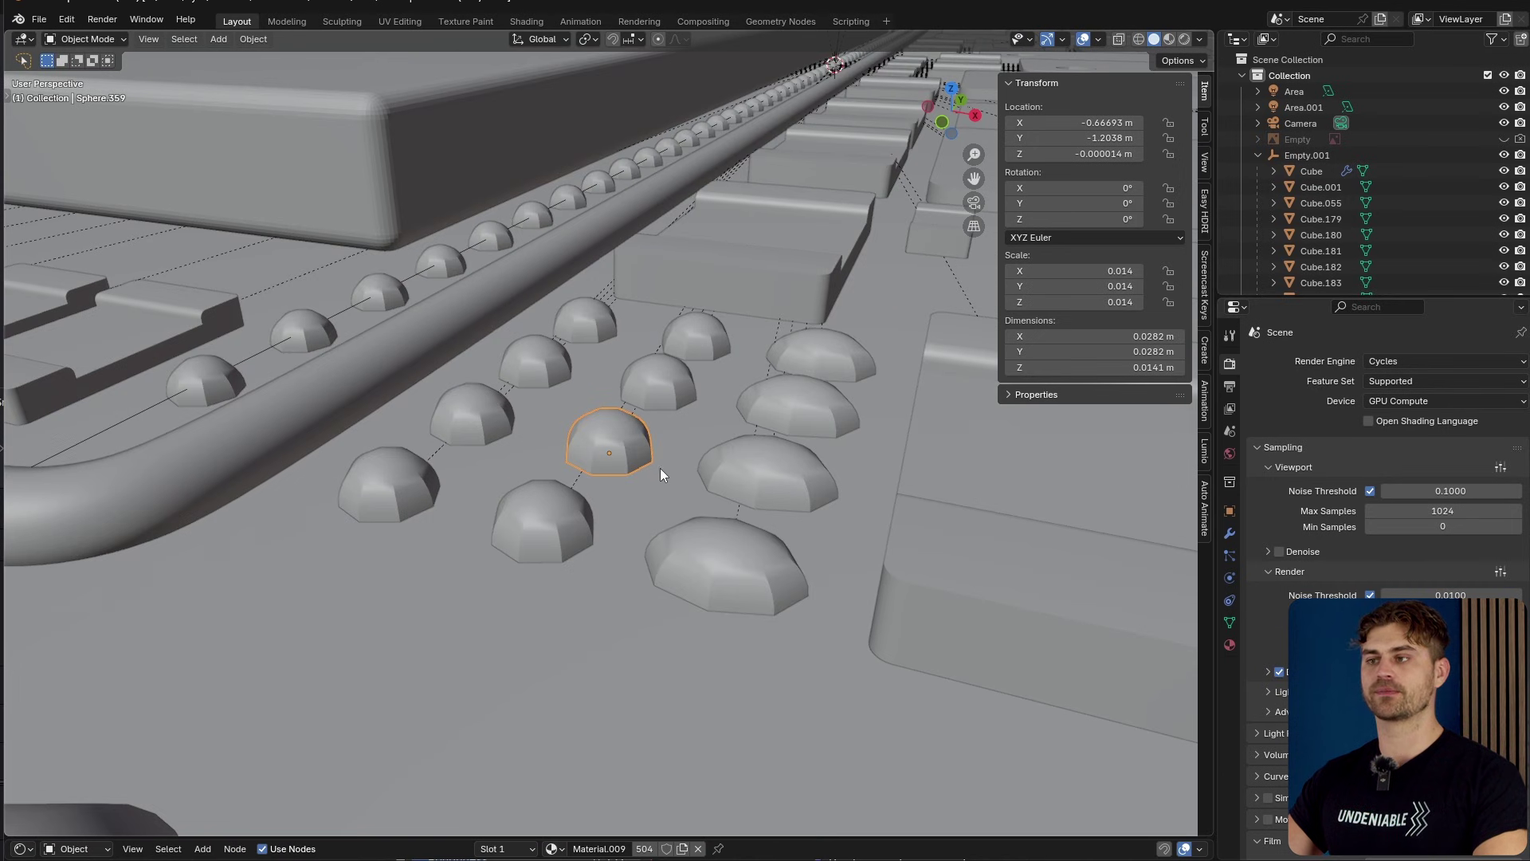
- Select individual solder balls within the small cluster to examine how they are arranged
{"action": "middle_click_drag", "start_coordinate": [650, 397], "coordinate": [648, 458]}
{"action": "left_click", "coordinate": [668, 337]}
{"action": "left_click", "coordinate": [705, 248]}
{"action": "left_click", "coordinate": [608, 219]}
{"action": "scroll", "coordinate": [648, 318], "scroll_direction": "down", "scroll_amount": 5}
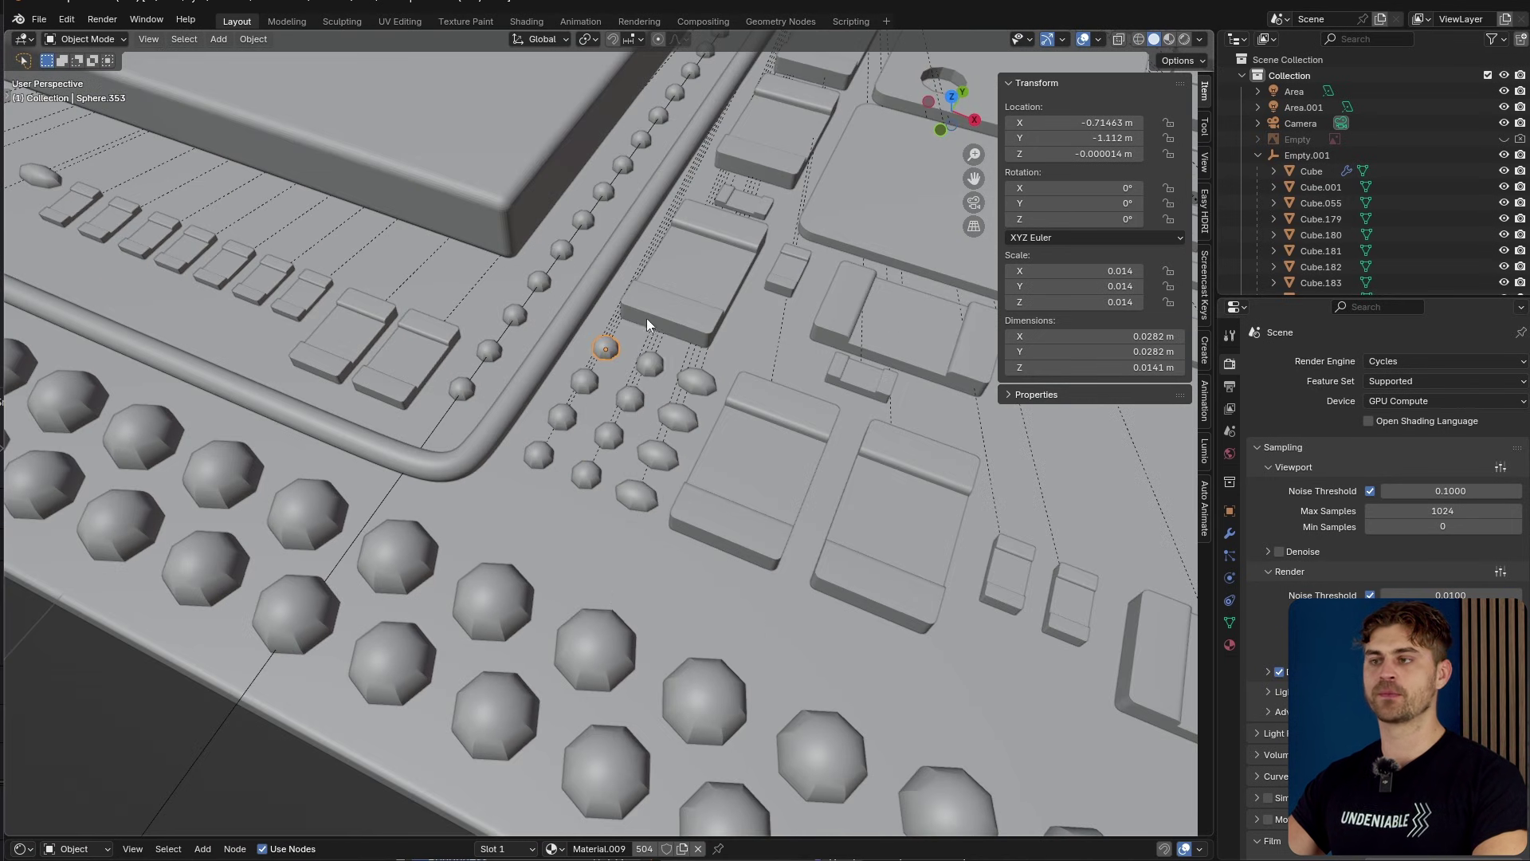
- Select the long row of solder balls along the board's edge, followed by the large chip Cube
{"action": "left_click", "coordinate": [567, 628]}
{"action": "scroll", "coordinate": [531, 614], "scroll_direction": "down", "scroll_amount": 4}
{"action": "scroll", "coordinate": [181, 313], "scroll_direction": "down", "scroll_amount": 4}
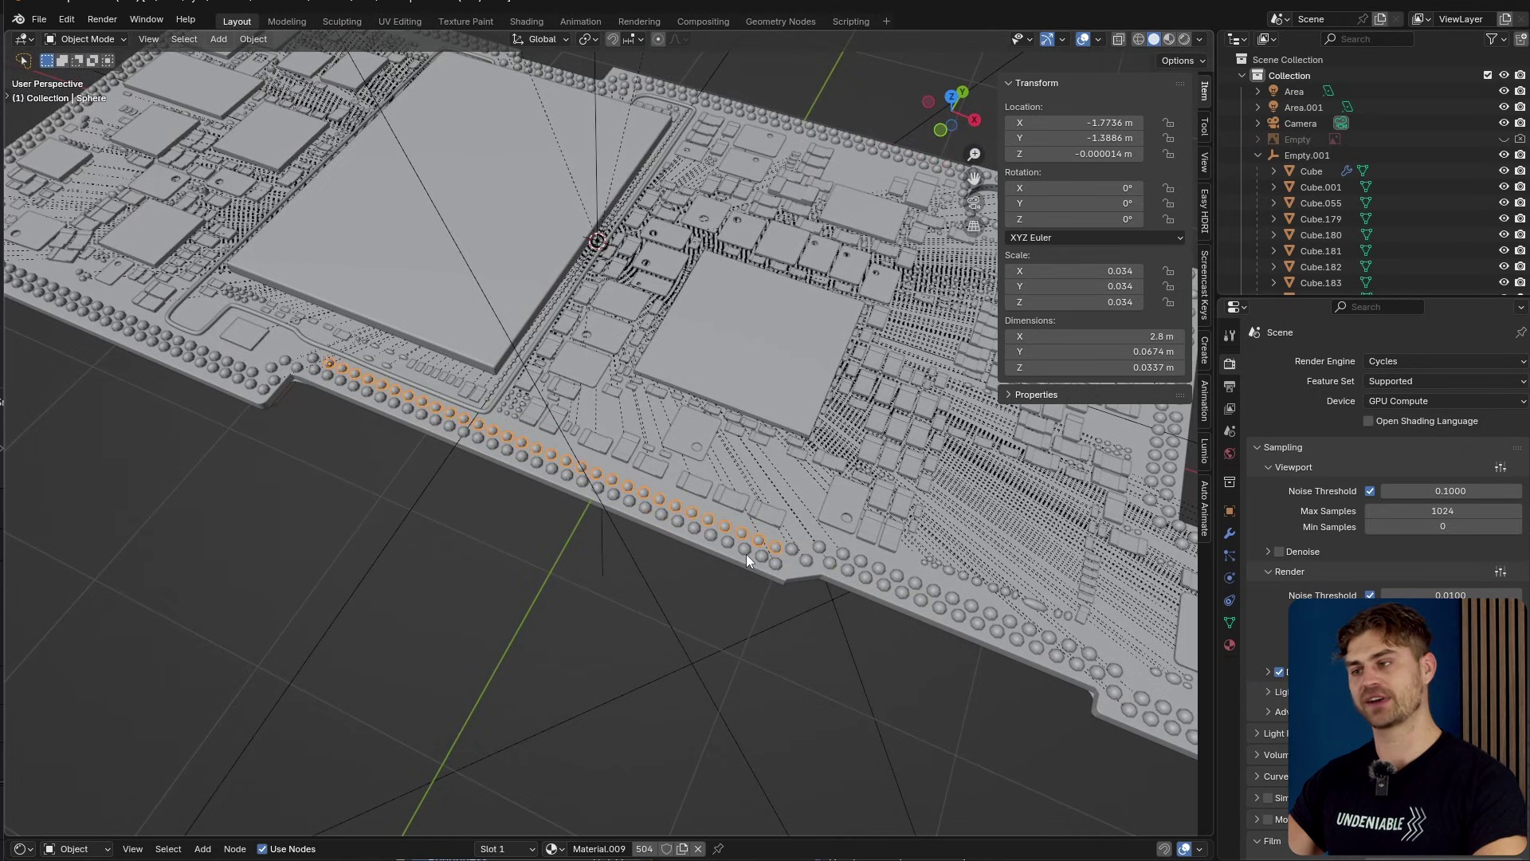
{"action": "scroll", "coordinate": [558, 458], "scroll_direction": "down", "scroll_amount": 5}
{"action": "left_click", "coordinate": [570, 466]}
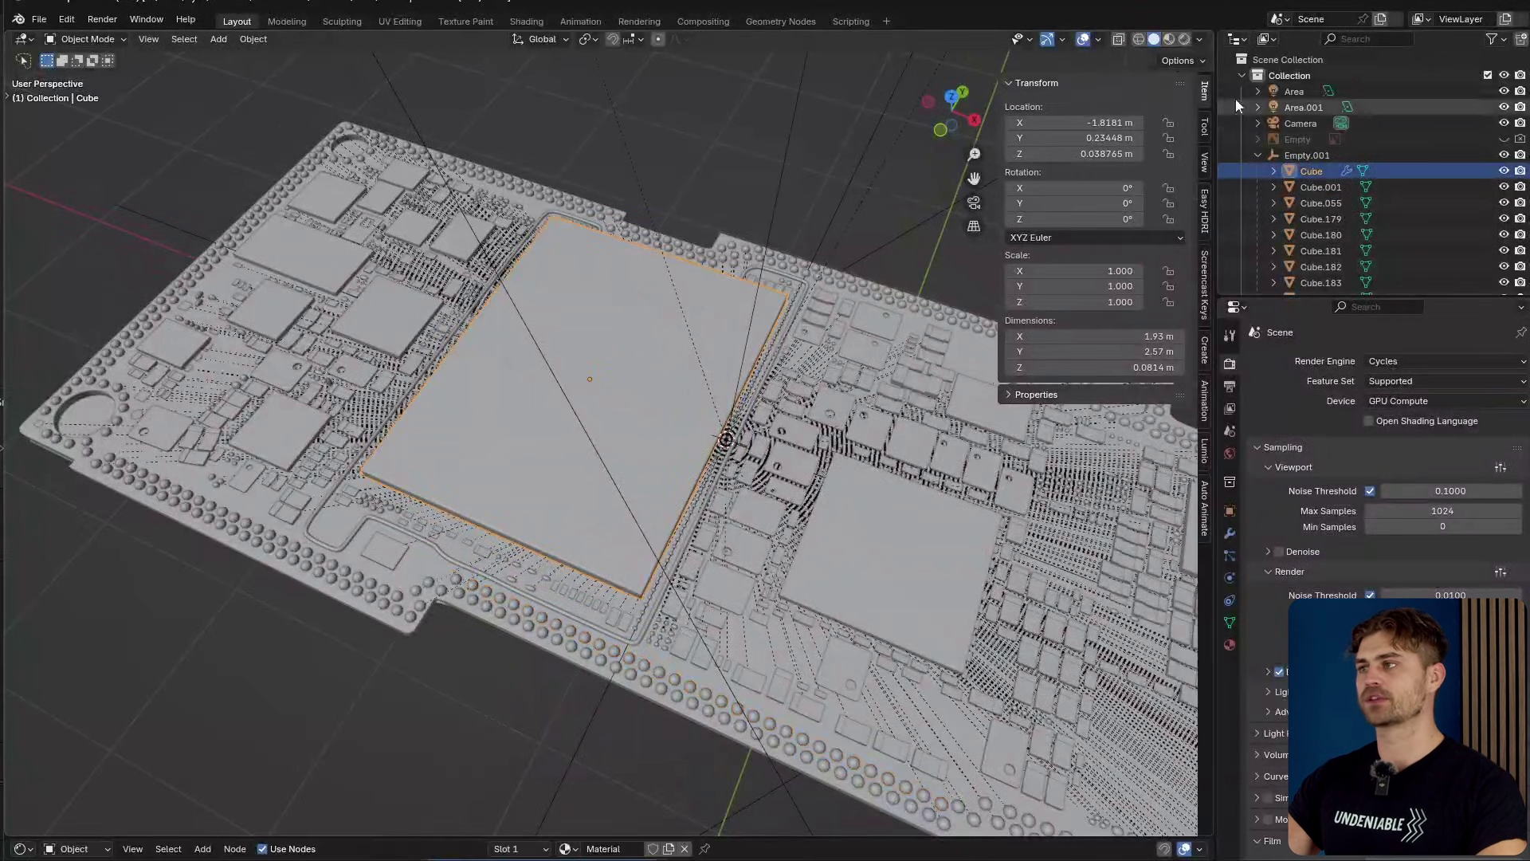
- Switch the viewport to rendered shading and examine the A19 chip and the board from several angles
{"action": "left_click", "coordinate": [1185, 39]}
{"action": "mouse_move", "coordinate": [783, 369]}
{"action": "middle_mouse_down"}
{"action": "mouse_move", "coordinate": [827, 438]}
{"action": "mouse_move", "coordinate": [722, 448]}
{"action": "mouse_move", "coordinate": [659, 526]}
{"action": "mouse_move", "coordinate": [798, 478]}
{"action": "mouse_move", "coordinate": [709, 523]}
{"action": "mouse_move", "coordinate": [576, 536]}
{"action": "middle_mouse_up"}
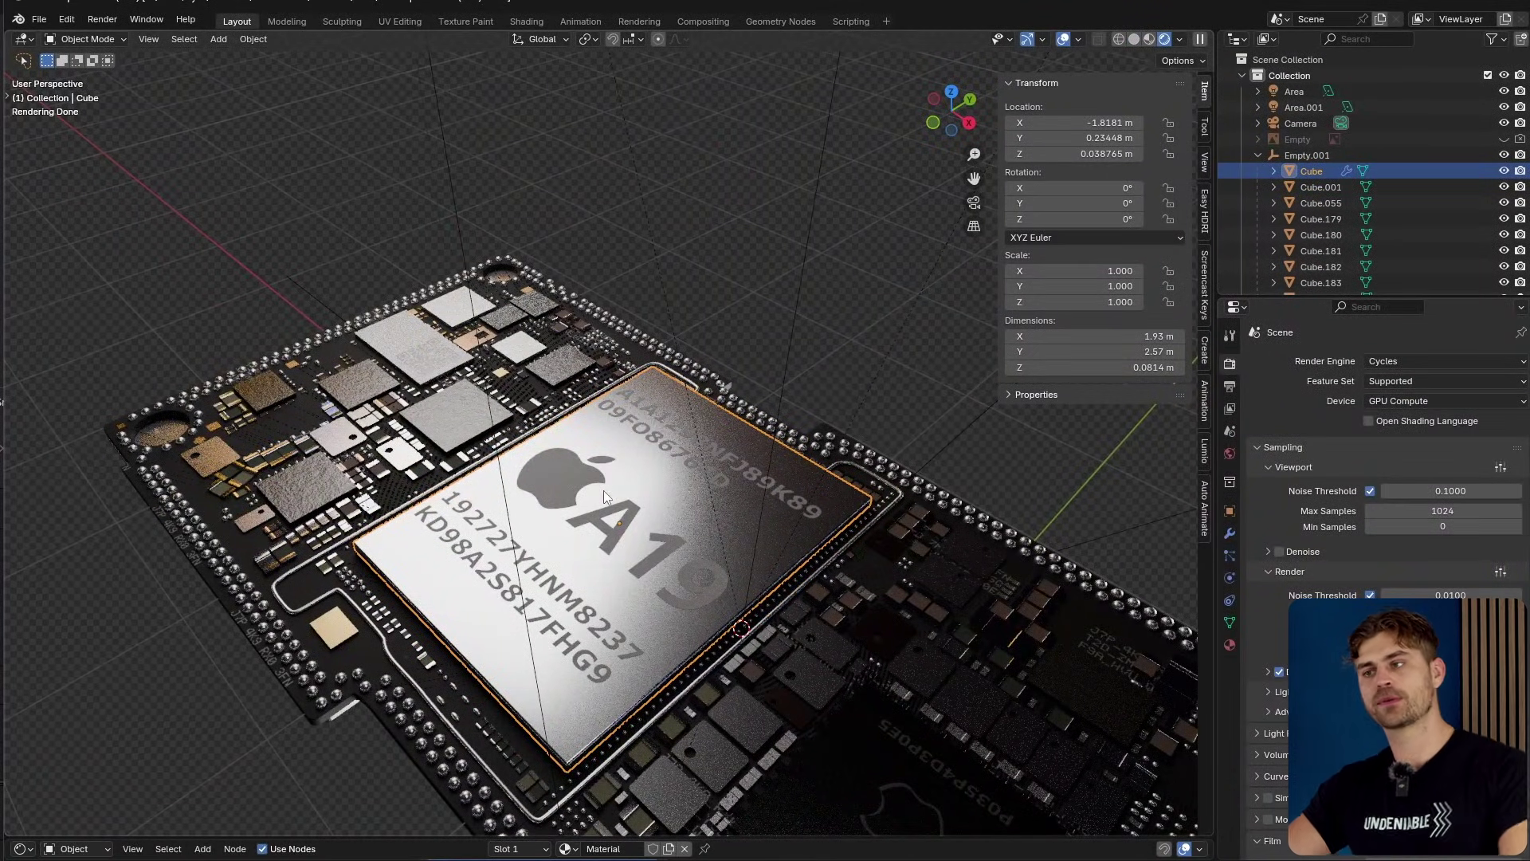
{"action": "middle_click_drag", "start_coordinate": [630, 406], "coordinate": [793, 558]}
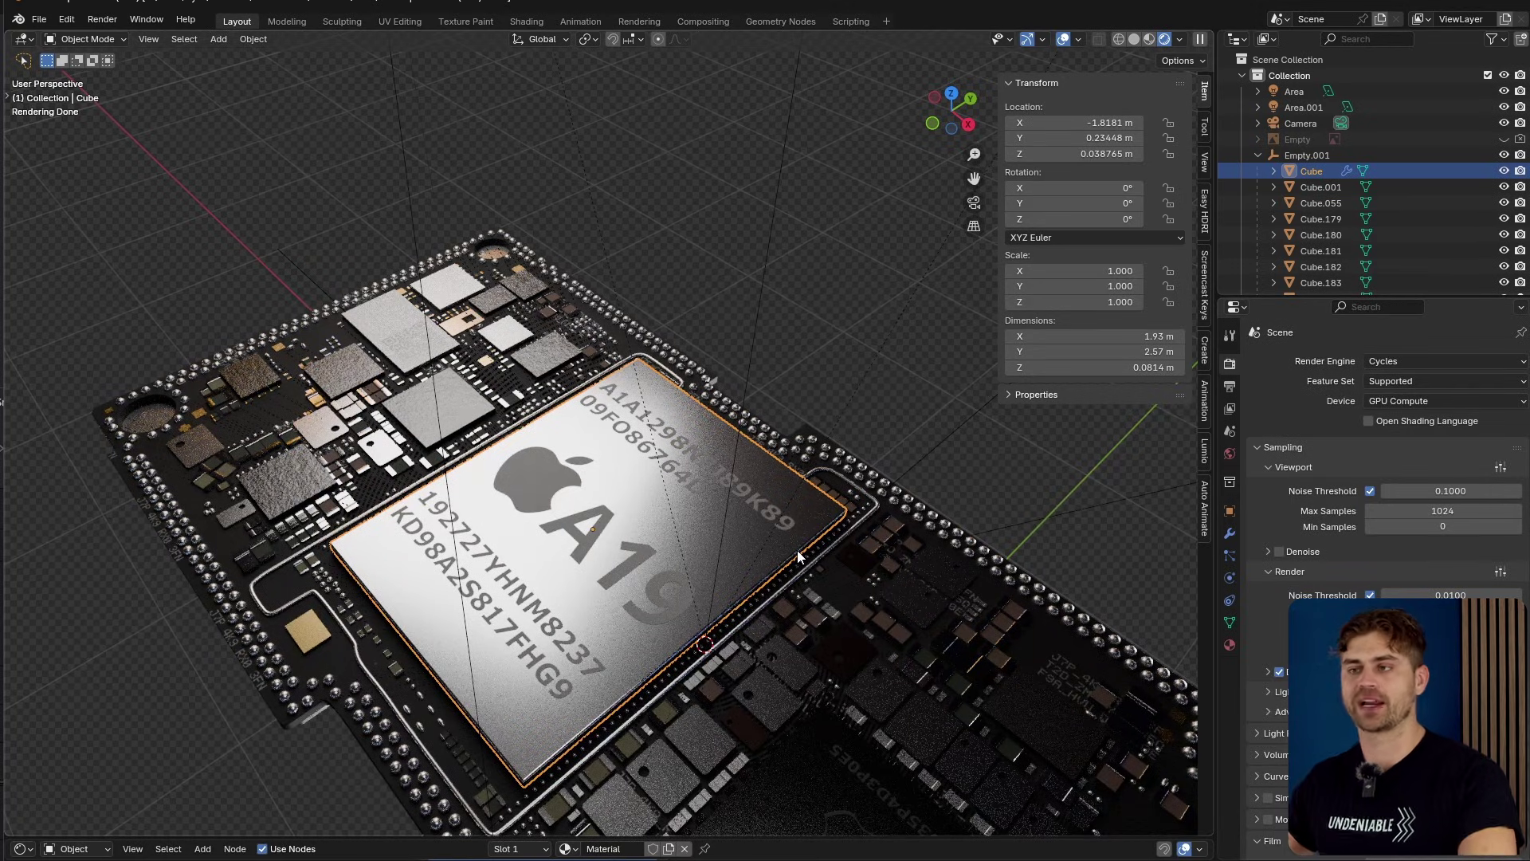
{"action": "middle_click_drag", "start_coordinate": [799, 555], "coordinate": [622, 540]}
{"action": "scroll", "coordinate": [714, 530], "scroll_direction": "up", "scroll_amount": 5}
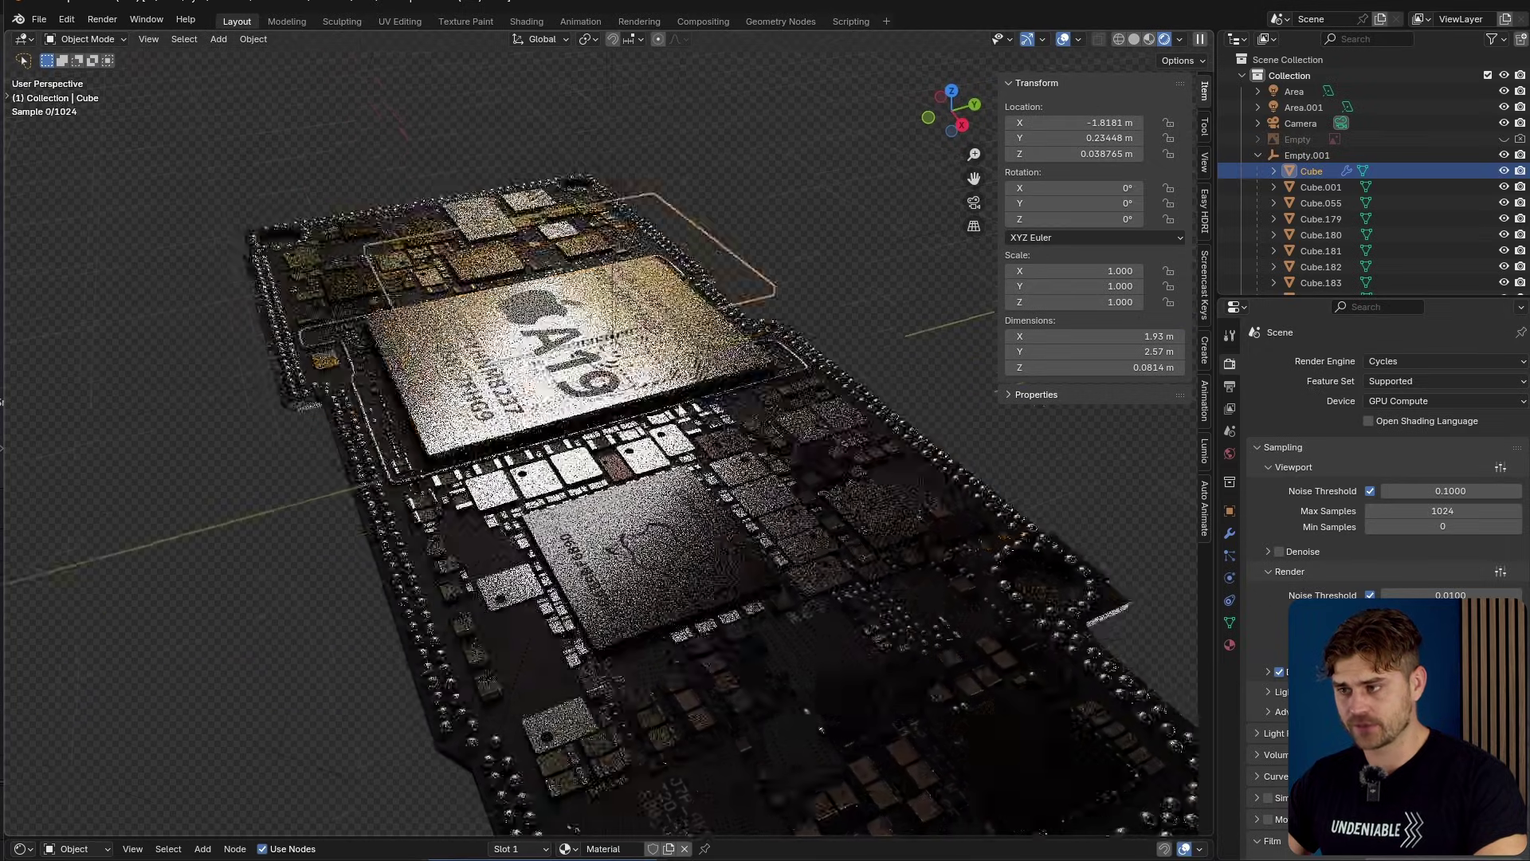
{"action": "scroll", "coordinate": [697, 553], "scroll_direction": "down", "scroll_amount": 5}
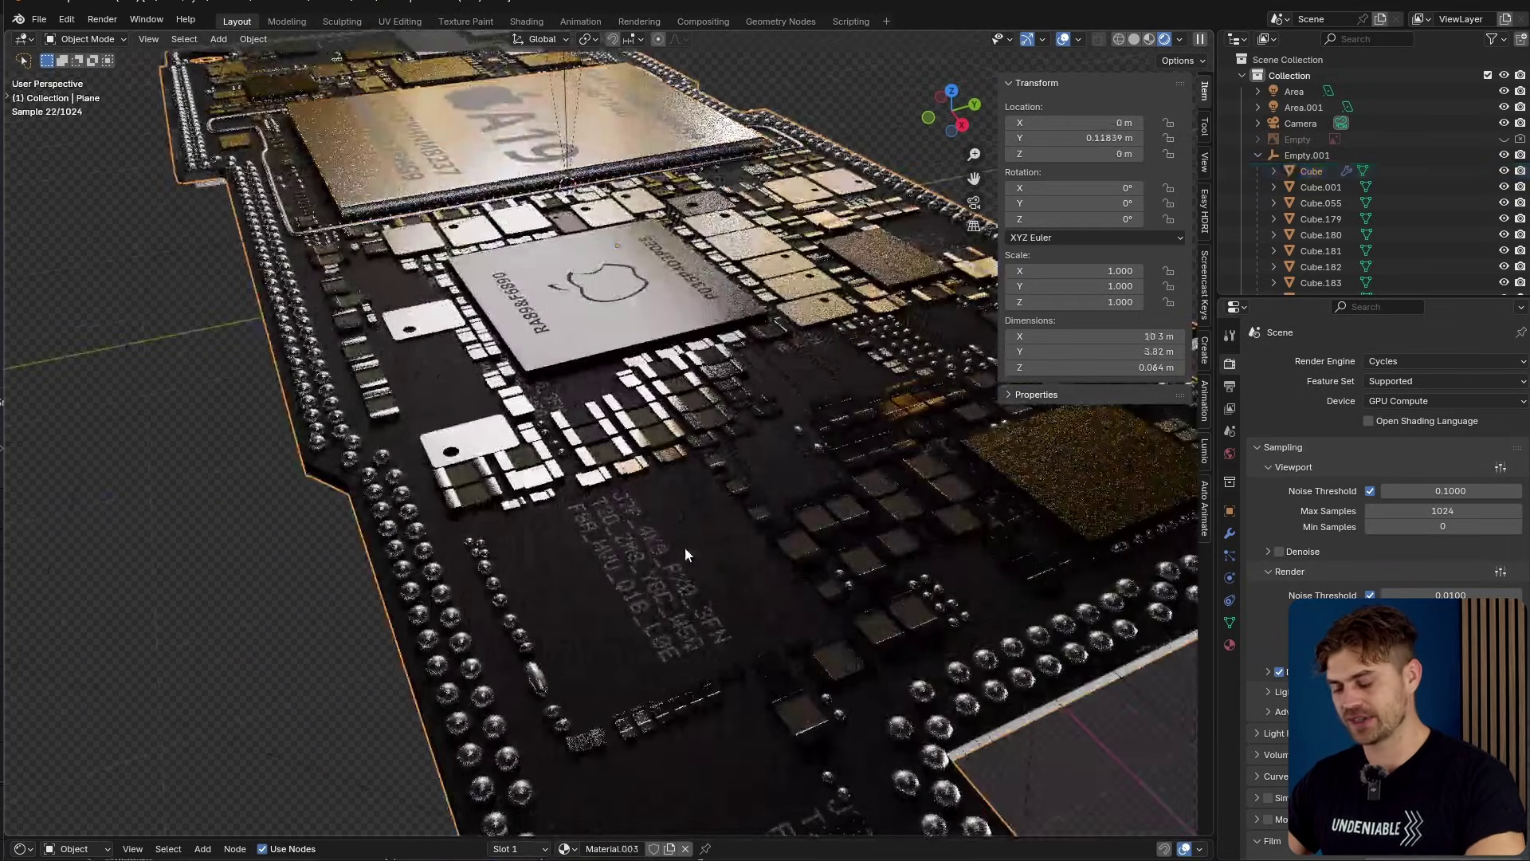
- Isolate the board's base plate in local view to examine its printed text texture, and return to the full scene
{"action": "left_click", "coordinate": [686, 547]}
{"action": "key", "text": "KP_Divide"}
{"action": "scroll", "coordinate": [688, 547], "scroll_direction": "up", "scroll_amount": 3}
{"action": "scroll", "coordinate": [698, 570], "scroll_direction": "up", "scroll_amount": 4}
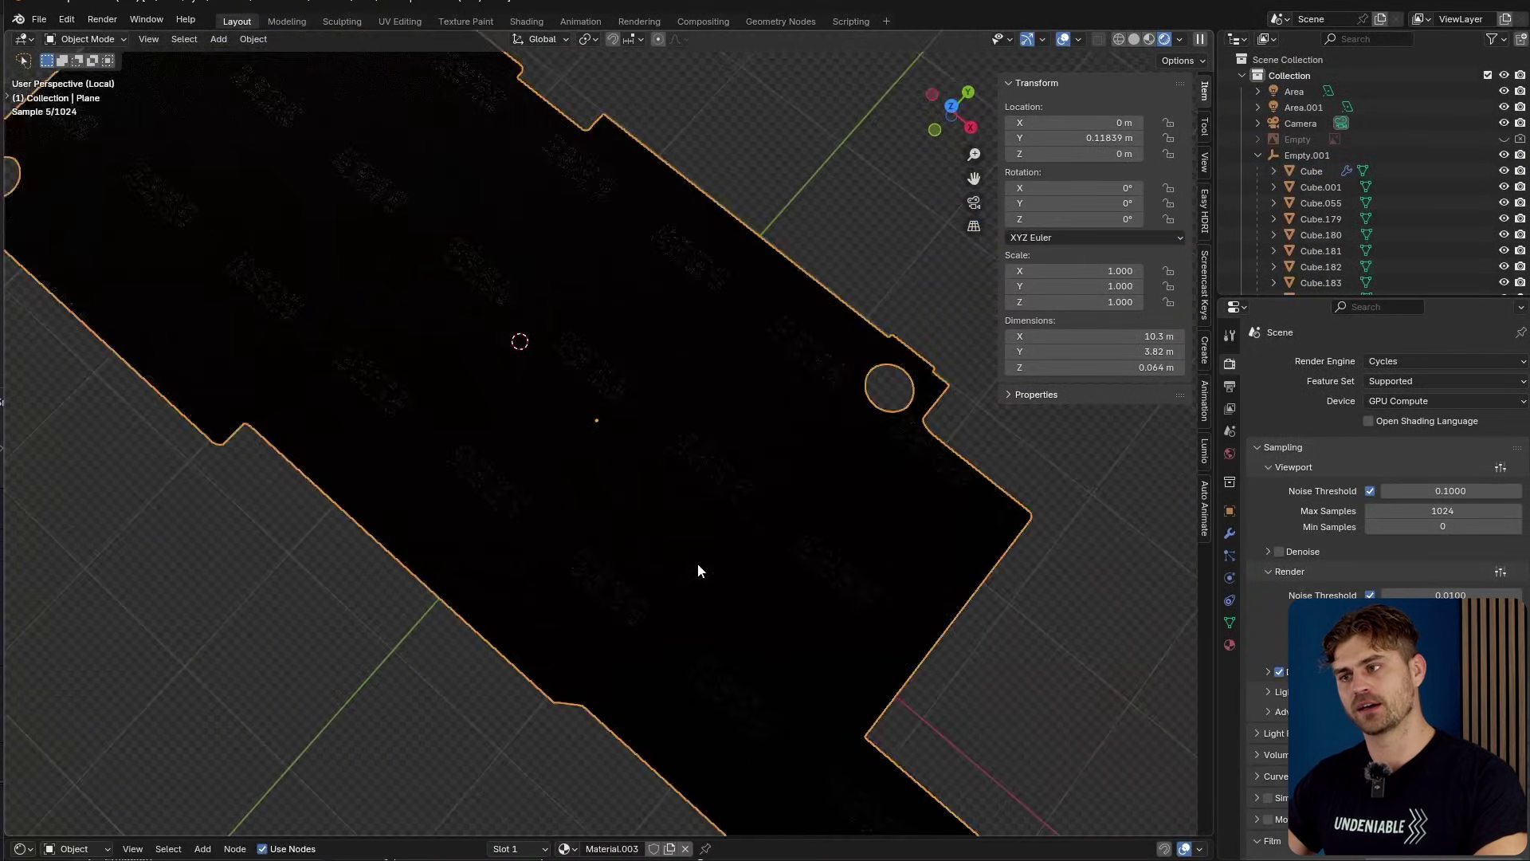
{"action": "mouse_move", "coordinate": [718, 513]}
{"action": "middle_mouse_down"}
{"action": "mouse_move", "coordinate": [677, 454]}
{"action": "mouse_move", "coordinate": [696, 553]}
{"action": "mouse_move", "coordinate": [731, 502]}
{"action": "middle_mouse_up"}
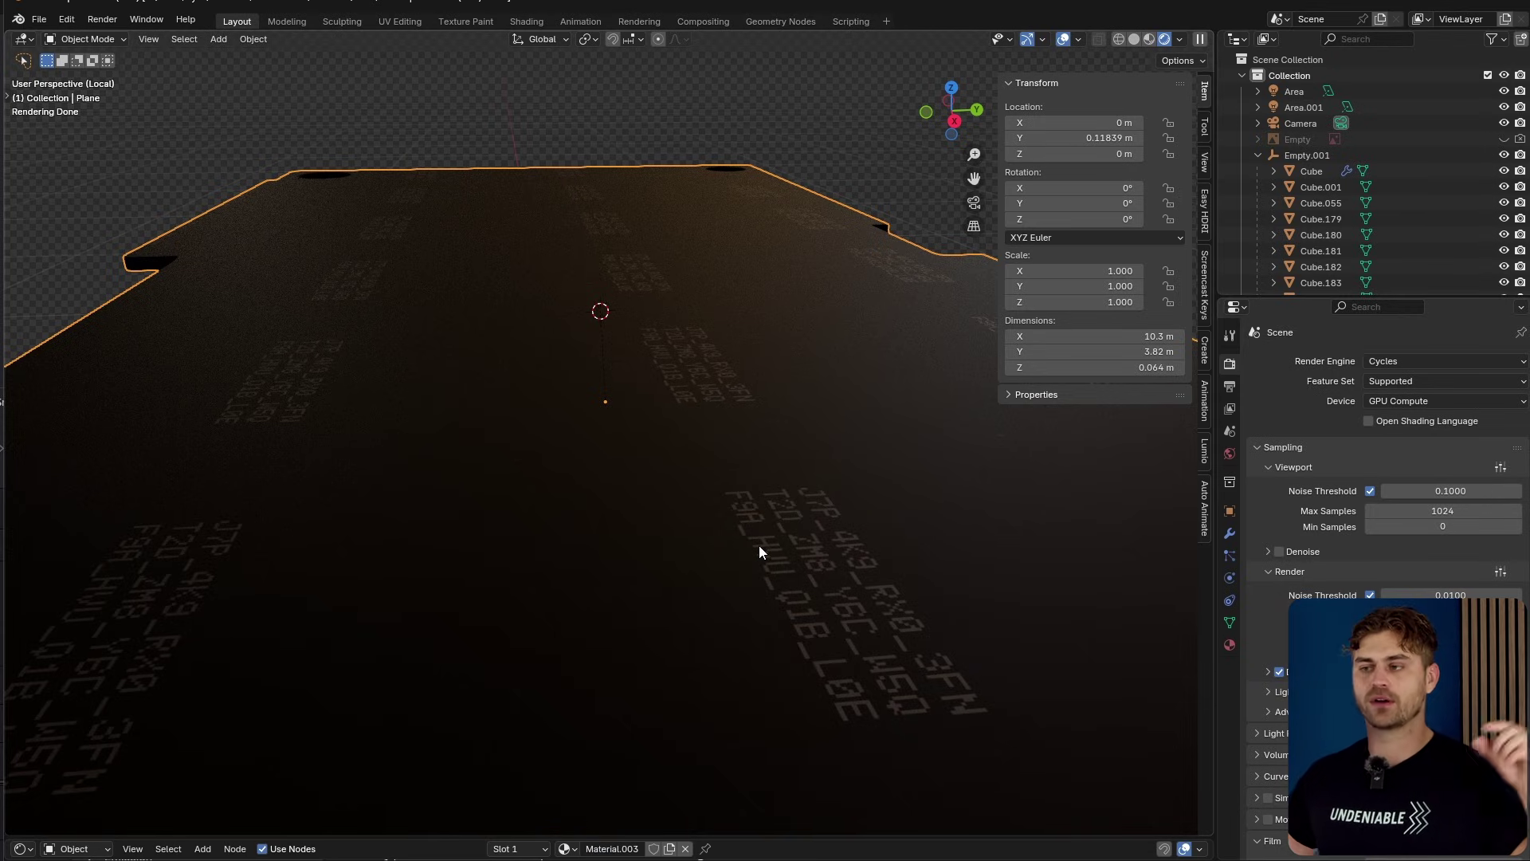
{"action": "key", "text": "slash"}
{"action": "scroll", "coordinate": [759, 545], "scroll_direction": "up", "scroll_amount": 3}
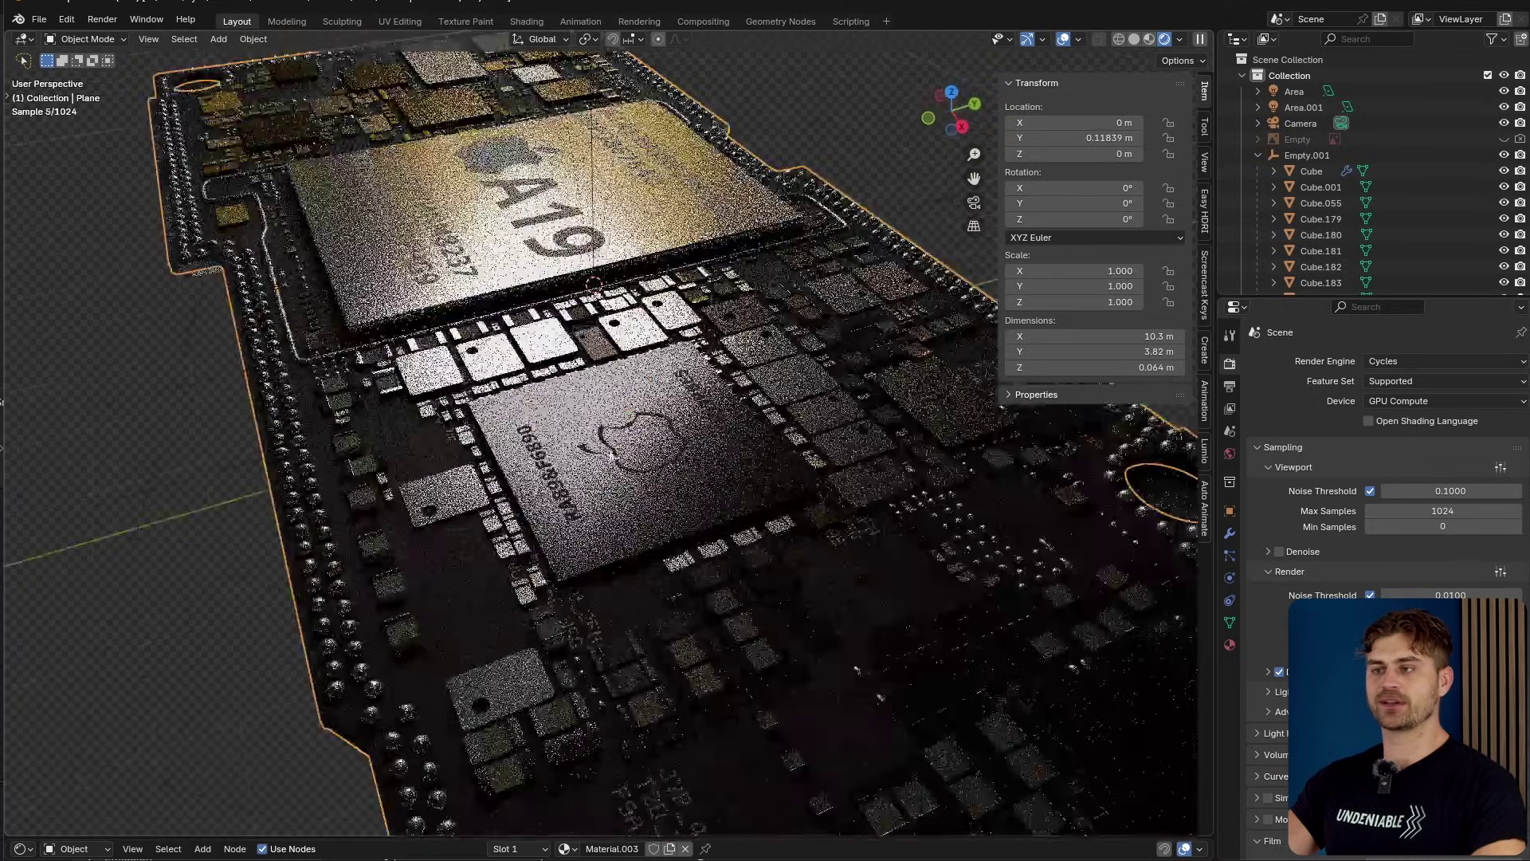
{"action": "middle_click_drag", "start_coordinate": [759, 545], "coordinate": [869, 534]}
{"action": "middle_click_drag", "start_coordinate": [528, 358], "coordinate": [561, 414]}
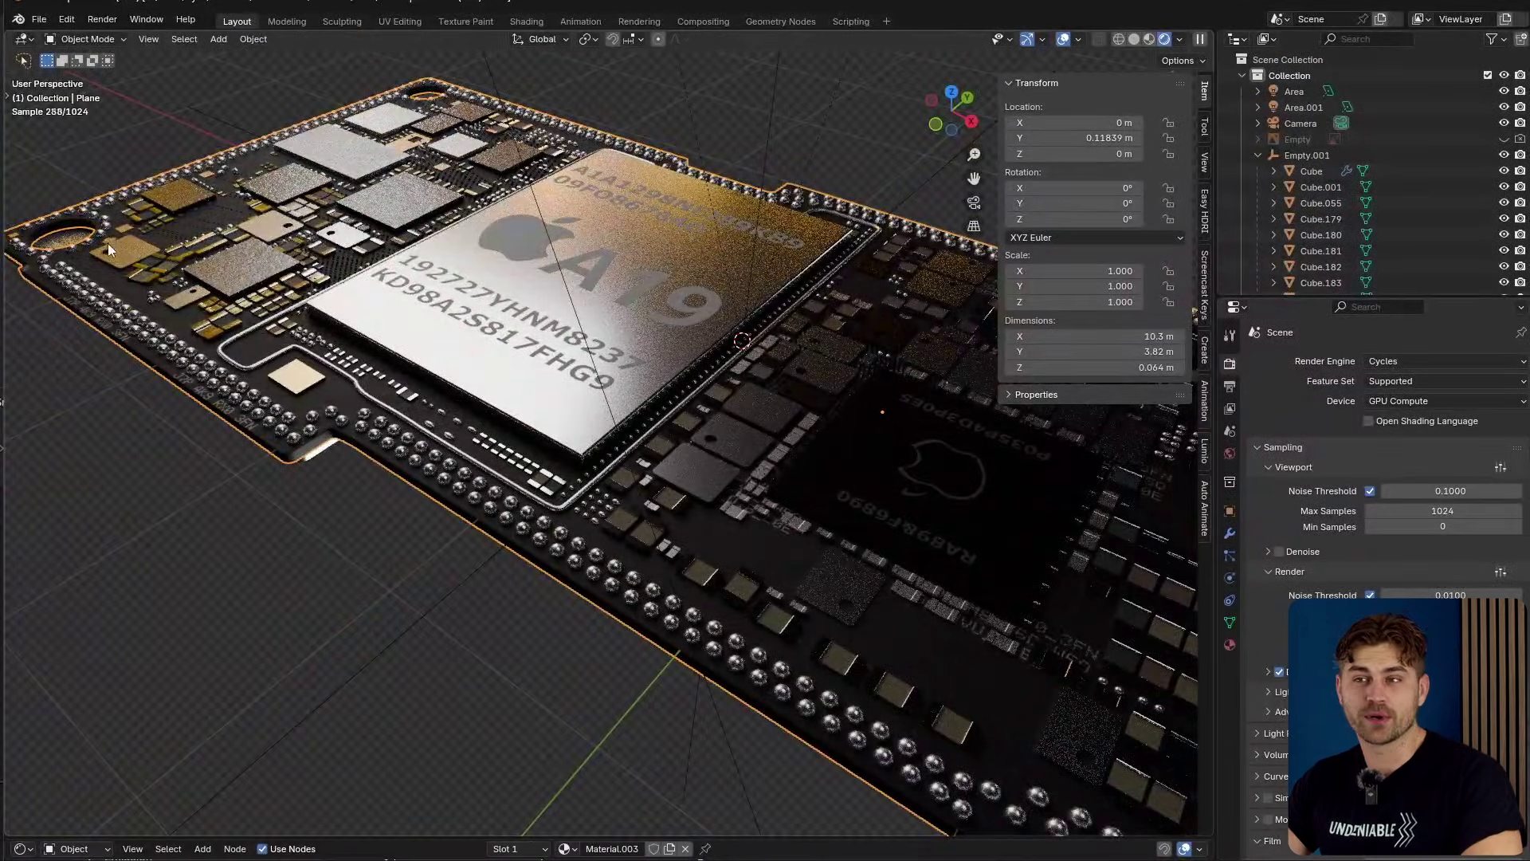
- Select the A19 chip and the row of solder balls along the far board edge while viewing the whole rendered board
{"action": "left_click", "coordinate": [562, 421]}
{"action": "scroll", "coordinate": [676, 430], "scroll_direction": "down", "scroll_amount": 2}
{"action": "middle_click_drag", "start_coordinate": [676, 424], "coordinate": [648, 409], "text": "shift"}
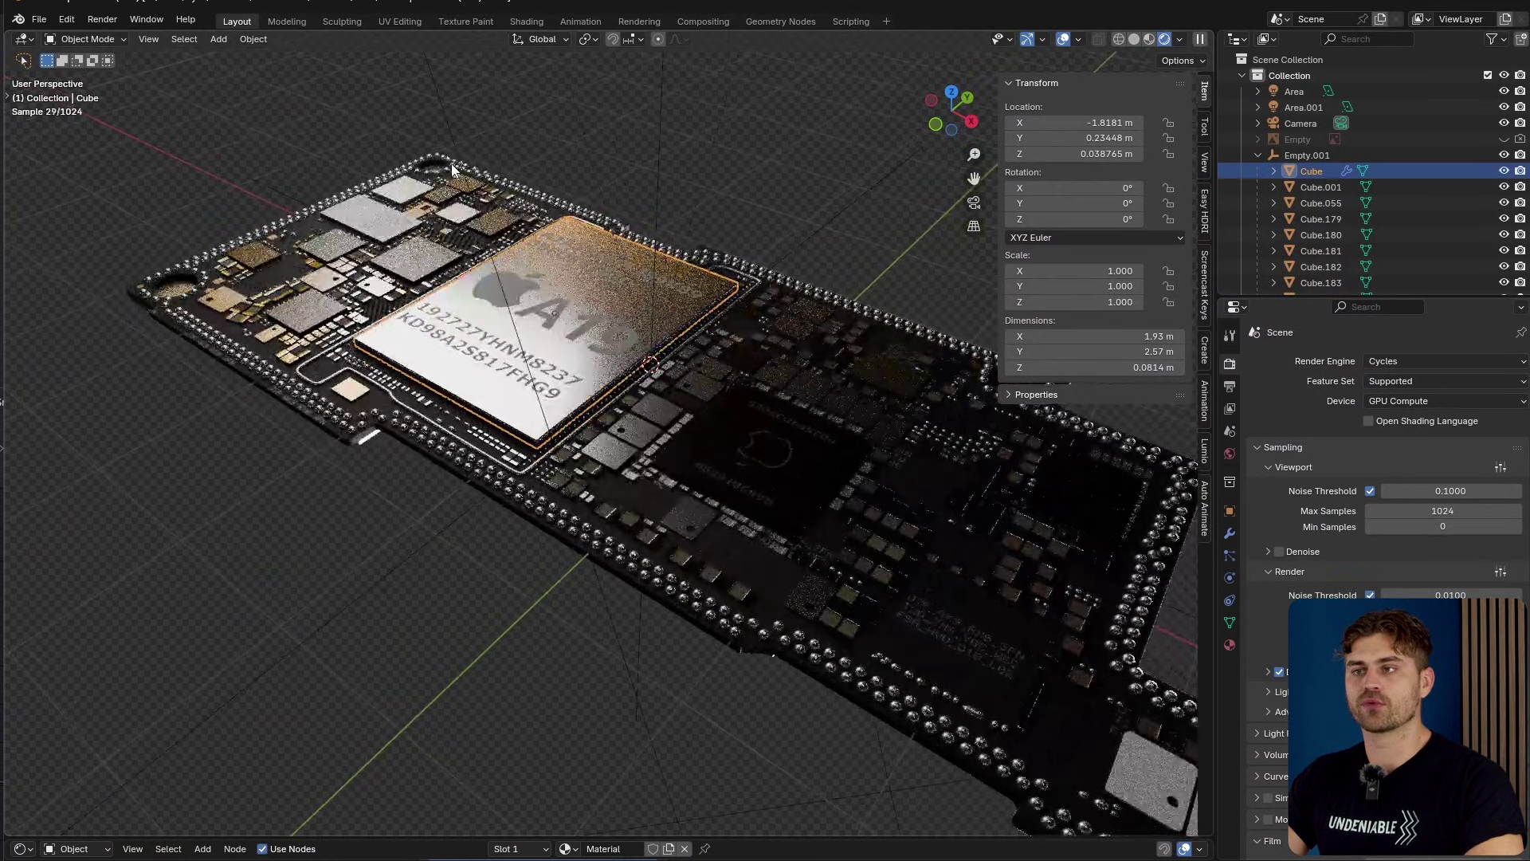
{"action": "left_click", "coordinate": [1024, 456]}
{"action": "scroll", "coordinate": [925, 415], "scroll_direction": "down", "scroll_amount": 3}
{"action": "middle_click_drag", "start_coordinate": [838, 376], "coordinate": [803, 355]}
{"action": "left_click", "coordinate": [805, 355]}
{"action": "left_click", "coordinate": [877, 405]}
{"action": "left_click", "coordinate": [862, 426]}
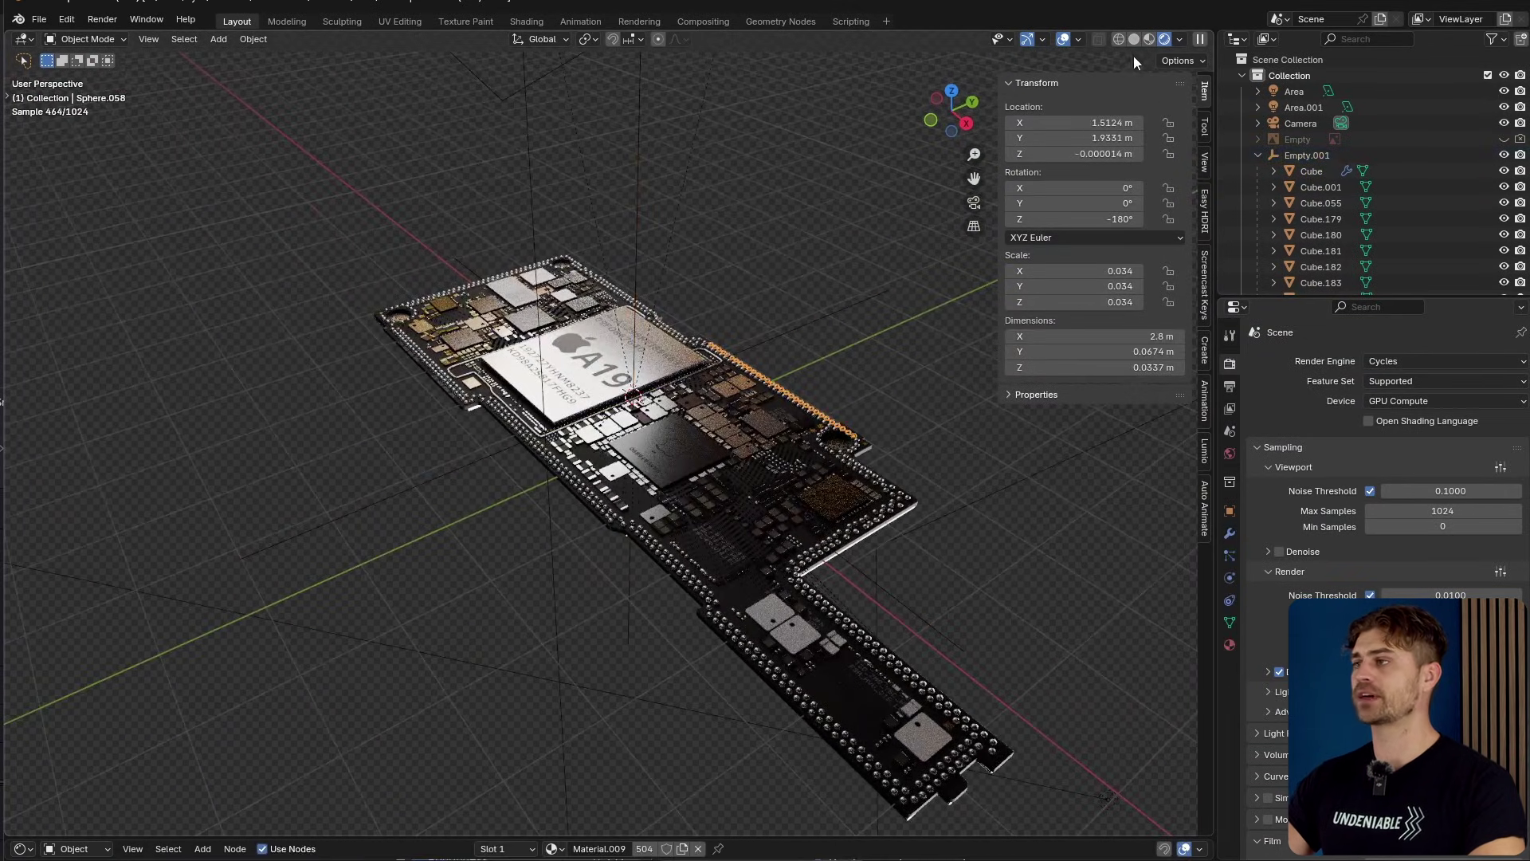
- Switch to solid shading and inspect the board base plate's mesh in Edit Mode, isolated in local view
{"action": "left_click", "coordinate": [1133, 39]}
{"action": "scroll", "coordinate": [904, 441], "scroll_direction": "up", "scroll_amount": 4}
{"action": "scroll", "coordinate": [904, 441], "scroll_direction": "down", "scroll_amount": 3}
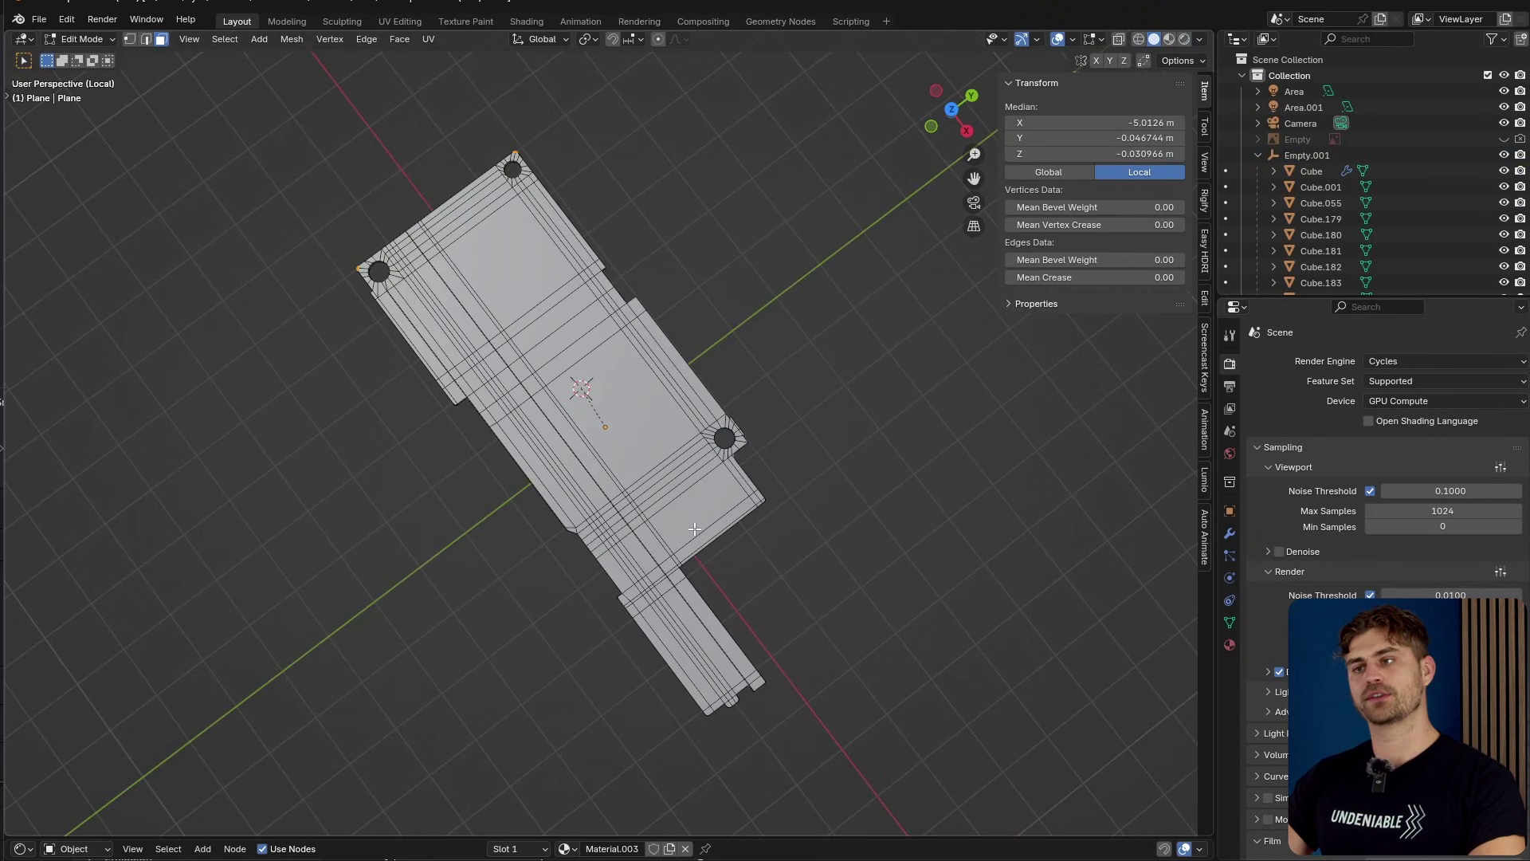
{"action": "scroll", "coordinate": [695, 528], "scroll_direction": "up", "scroll_amount": 5}
{"action": "mouse_move", "coordinate": [716, 502]}
{"action": "middle_mouse_down", "text": "shift"}
{"action": "mouse_move", "coordinate": [650, 544]}
{"action": "mouse_move", "coordinate": [721, 488]}
{"action": "mouse_move", "coordinate": [734, 496]}
{"action": "middle_mouse_up", "text": "shift"}
{"action": "scroll", "coordinate": [709, 482], "scroll_direction": "down", "scroll_amount": 3}
{"action": "key", "text": "KP_Divide"}
{"action": "scroll", "coordinate": [719, 514], "scroll_direction": "up", "scroll_amount": 8}
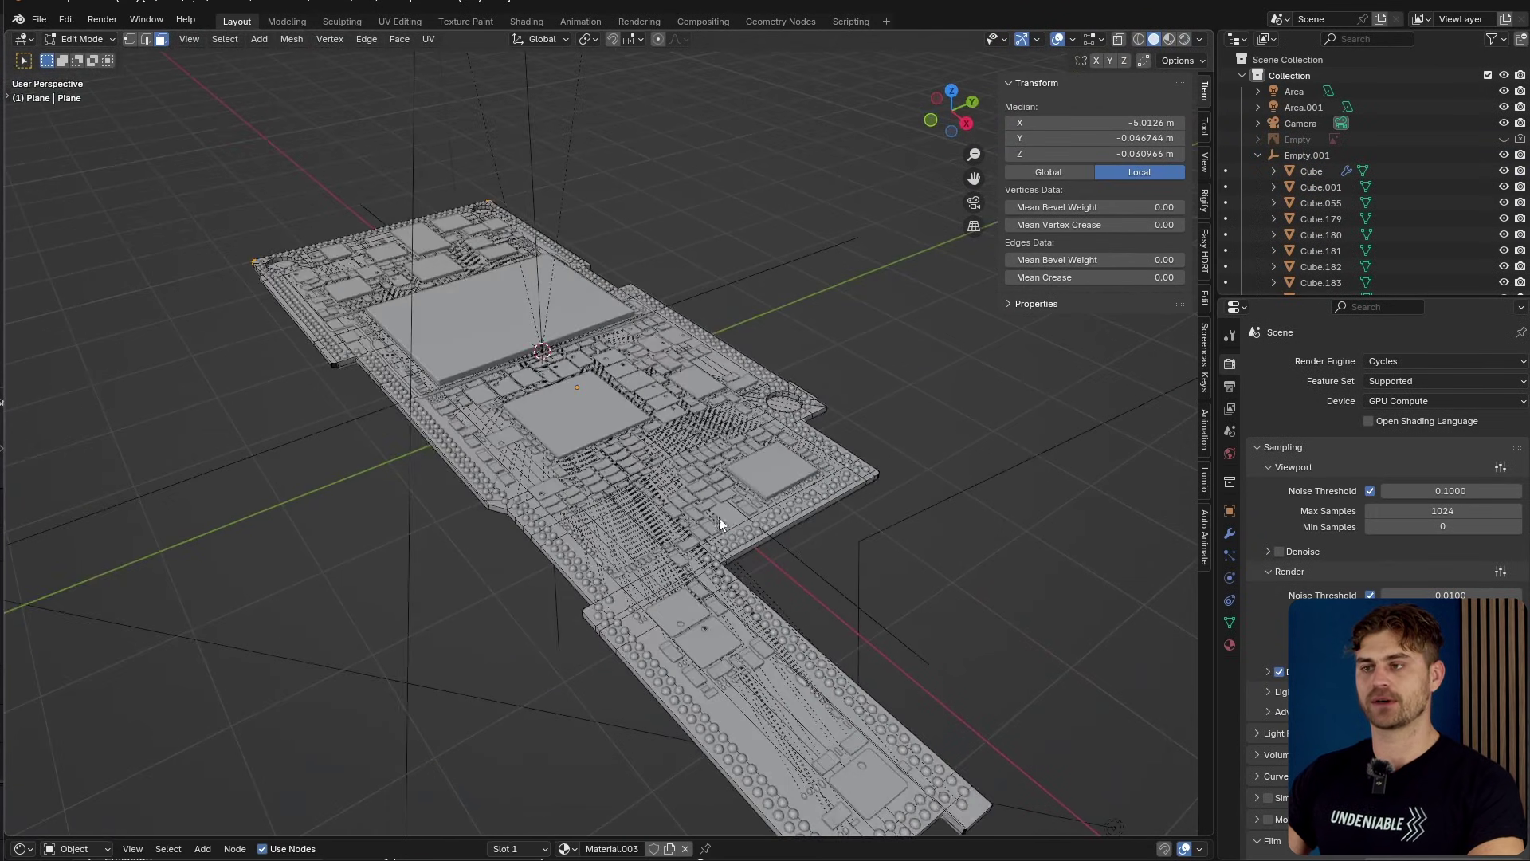
- Leave Edit Mode and select individual small components and solder balls across the board to inspect them
{"action": "key", "text": "Tab"}
{"action": "left_click", "coordinate": [669, 480]}
{"action": "left_click", "coordinate": [690, 522]}
{"action": "scroll", "coordinate": [678, 446], "scroll_direction": "up", "scroll_amount": 6}
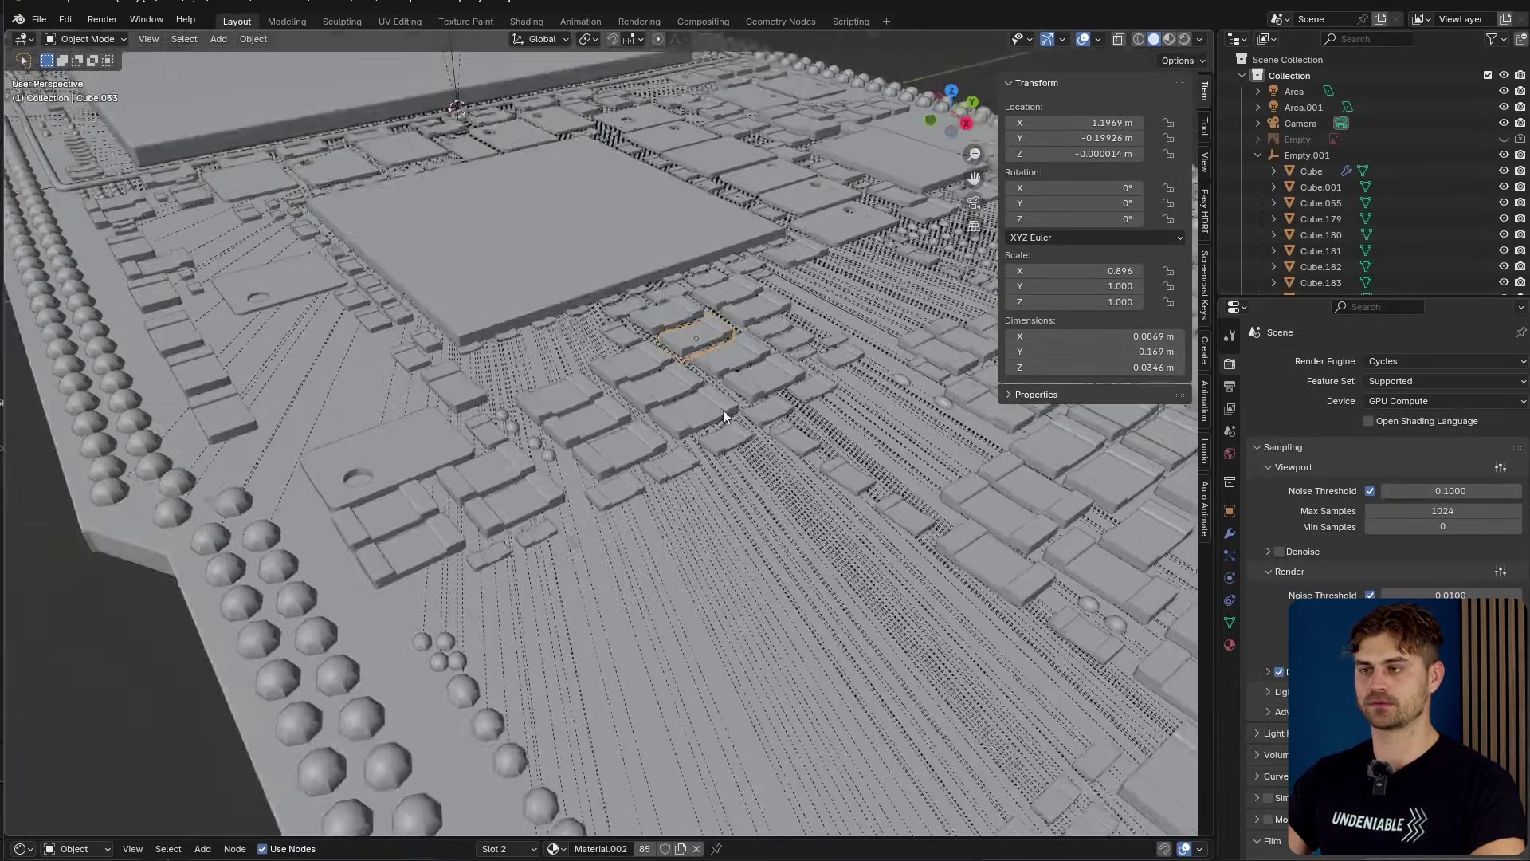
{"action": "left_click", "coordinate": [610, 385]}
{"action": "left_click", "coordinate": [369, 456]}
{"action": "scroll", "coordinate": [383, 443], "scroll_direction": "down", "scroll_amount": 8}
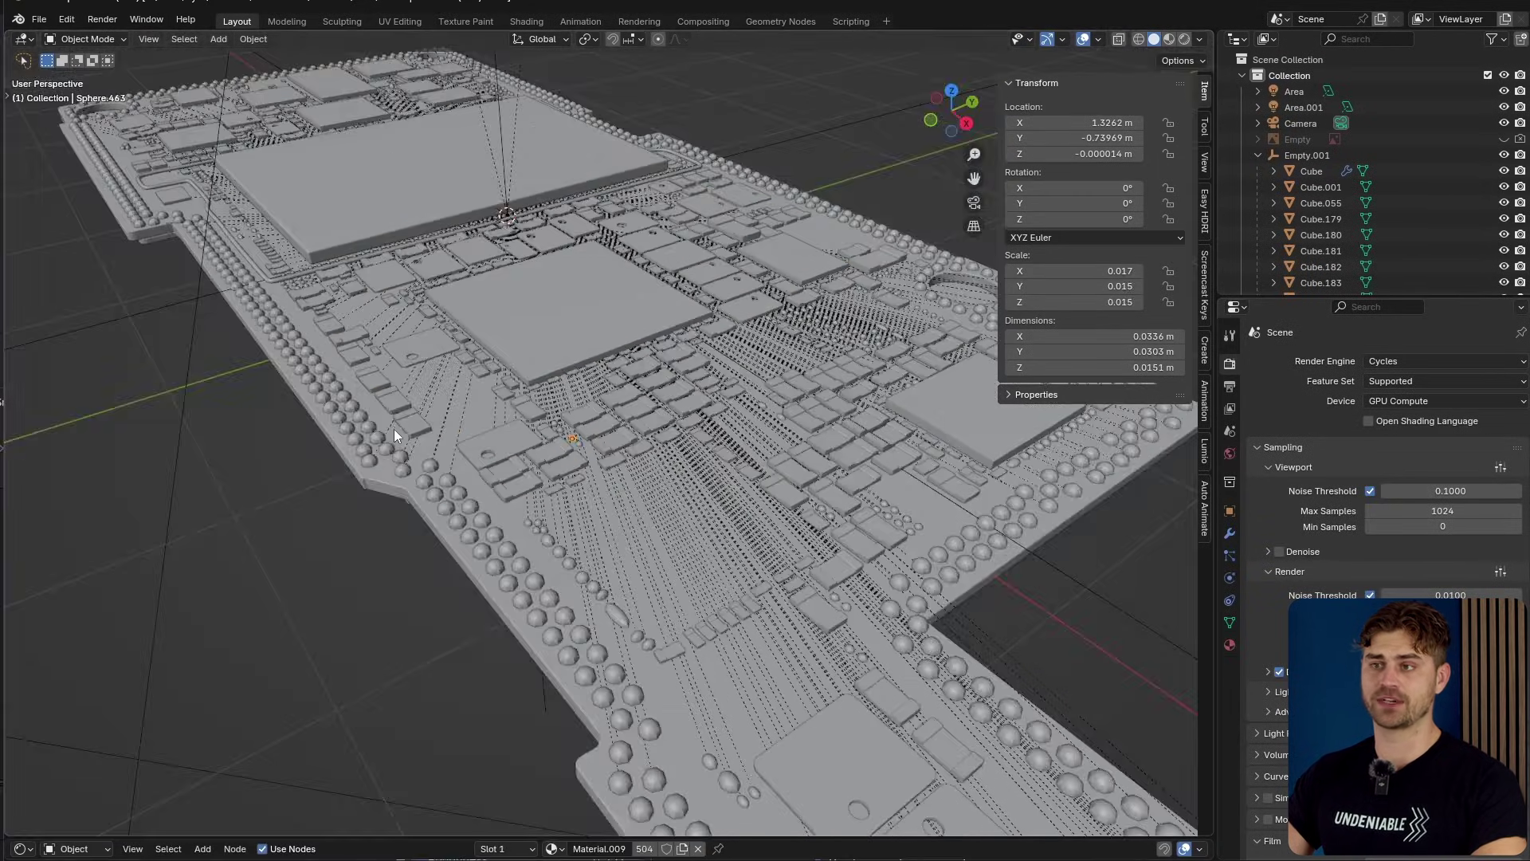
{"action": "middle_click_drag", "start_coordinate": [394, 327], "coordinate": [492, 441], "text": "shift"}
{"action": "left_click", "coordinate": [501, 364]}
{"action": "scroll", "coordinate": [668, 510], "scroll_direction": "up", "scroll_amount": 1}
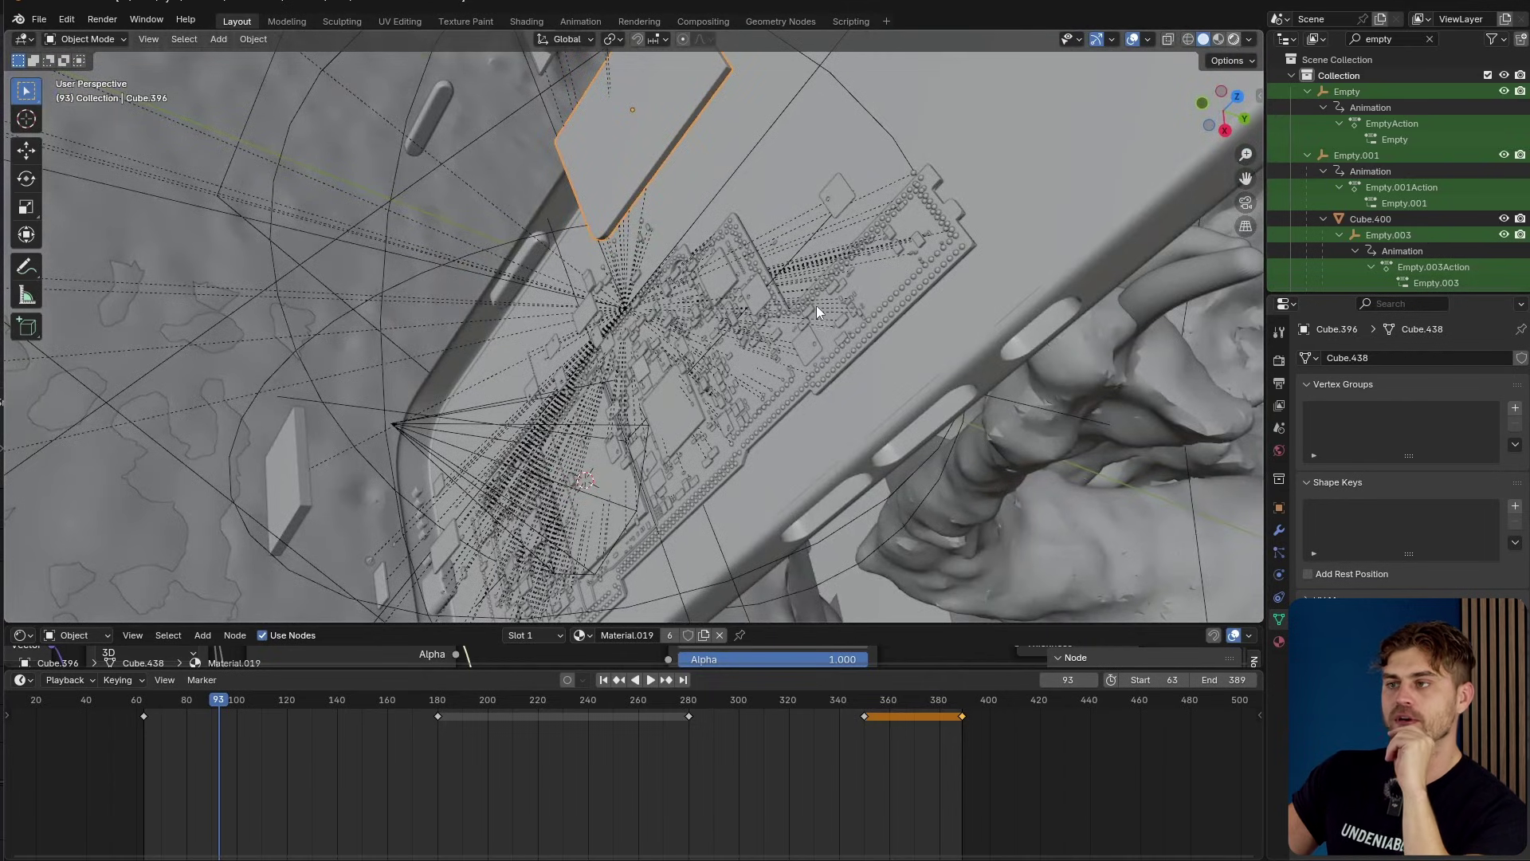
- Show the exploded scene in rendered shading and scrub the animation to frame 127
{"action": "key", "text": "z"}
{"action": "mouse_move", "coordinate": [730, 332]}
{"action": "middle_mouse_down"}
{"action": "mouse_move", "coordinate": [863, 290]}
{"action": "mouse_move", "coordinate": [829, 330]}
{"action": "mouse_move", "coordinate": [762, 304]}
{"action": "mouse_move", "coordinate": [800, 297]}
{"action": "mouse_move", "coordinate": [859, 311]}
{"action": "middle_mouse_up"}
{"action": "left_click_drag", "start_coordinate": [219, 697], "coordinate": [301, 695]}
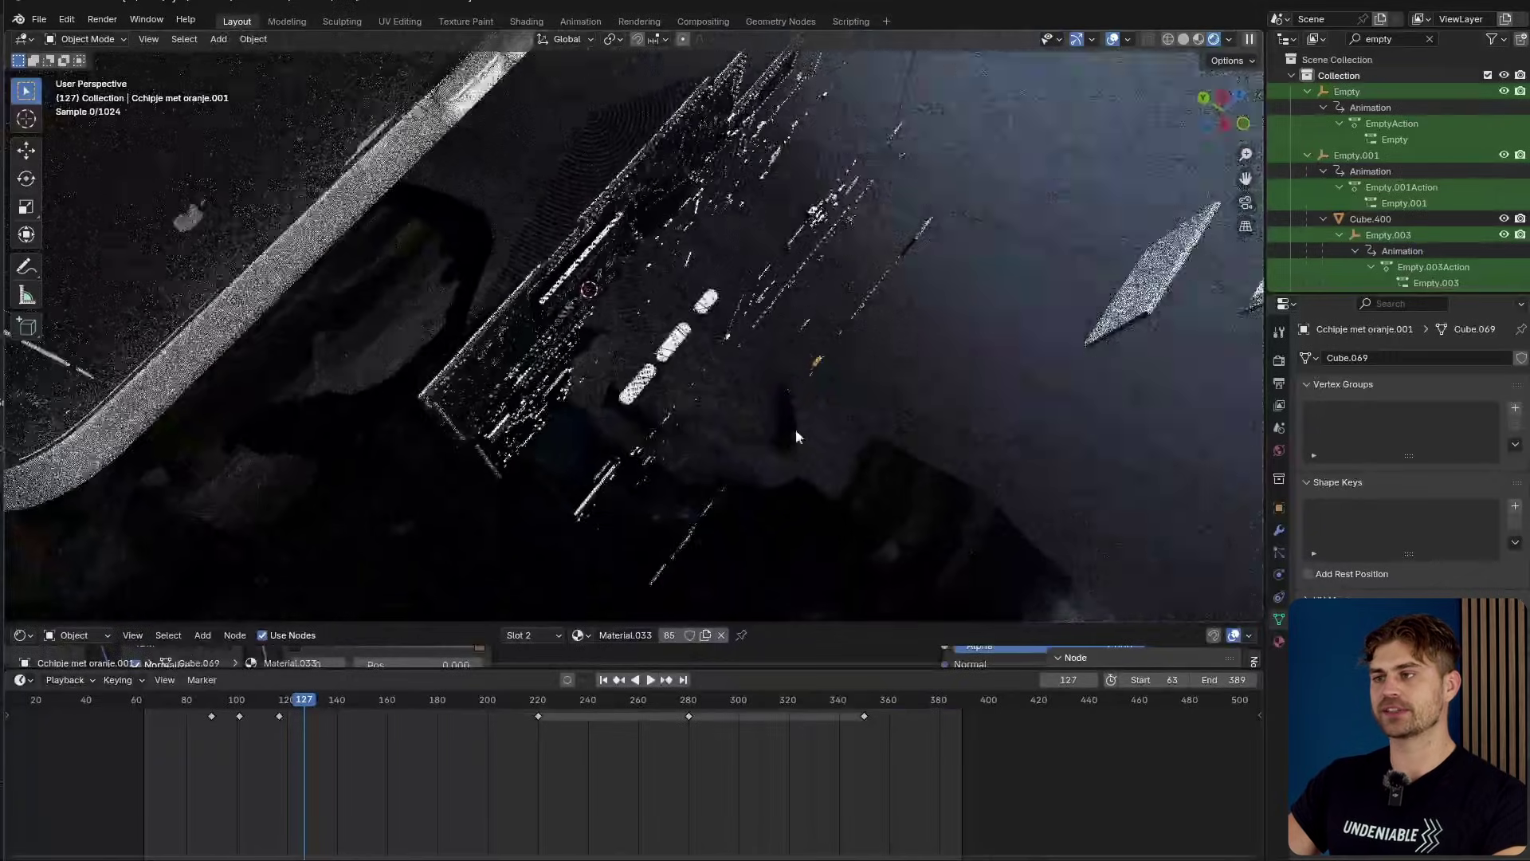
{"action": "middle_click_drag", "start_coordinate": [796, 429], "coordinate": [775, 443]}
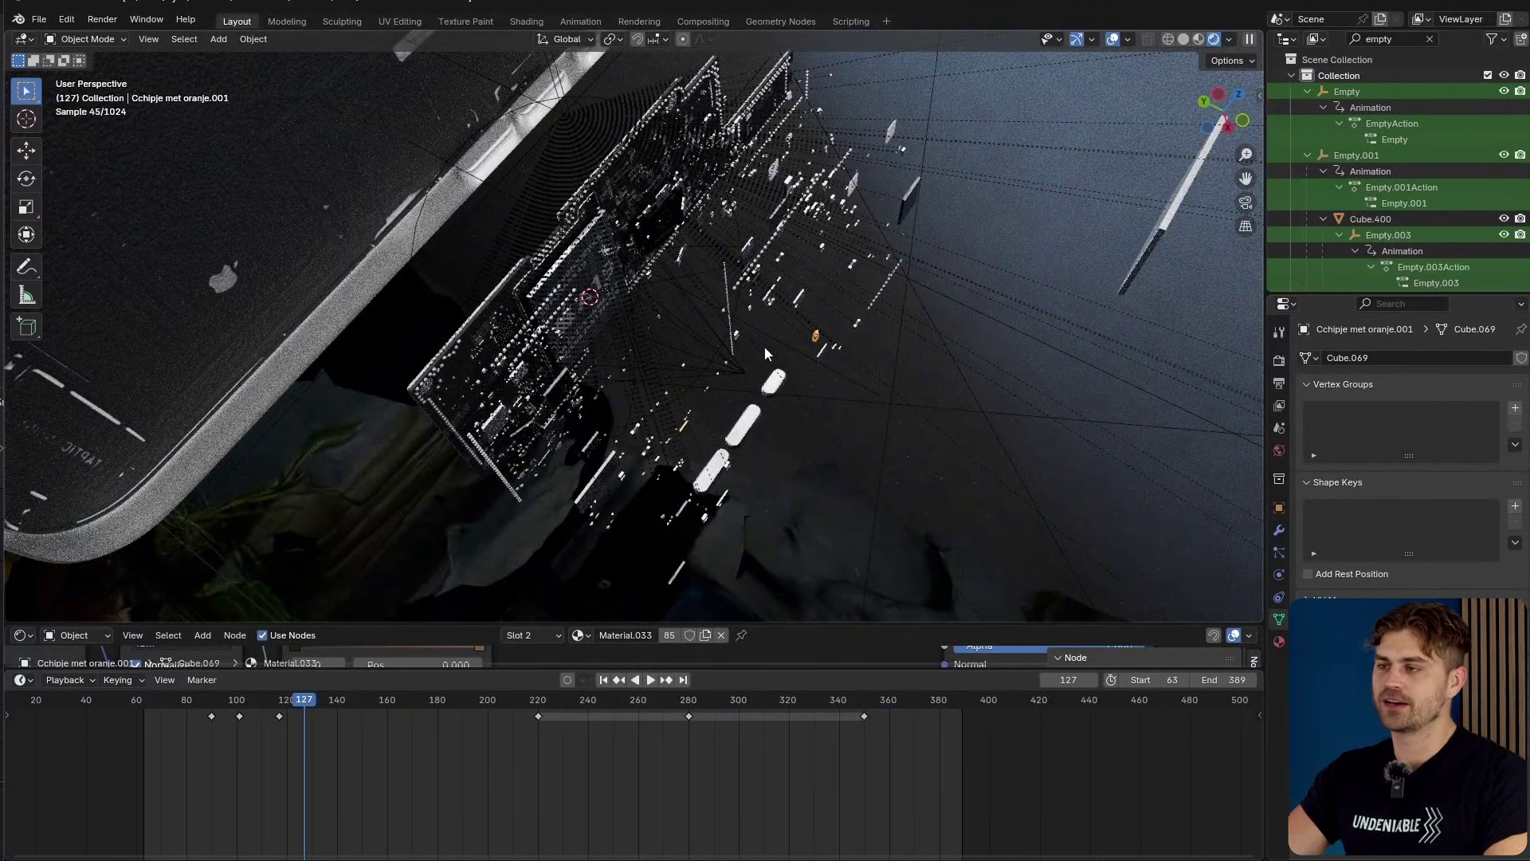
- Add the small part Cube.004 to the selection and try to move both parts along their local Z axis
{"action": "left_click", "coordinate": [738, 338], "text": "shift"}
{"action": "scroll", "coordinate": [765, 369], "scroll_direction": "up", "scroll_amount": 1}
{"action": "key", "text": "g"}
{"action": "key", "text": "z"}
{"action": "key", "text": "z"}
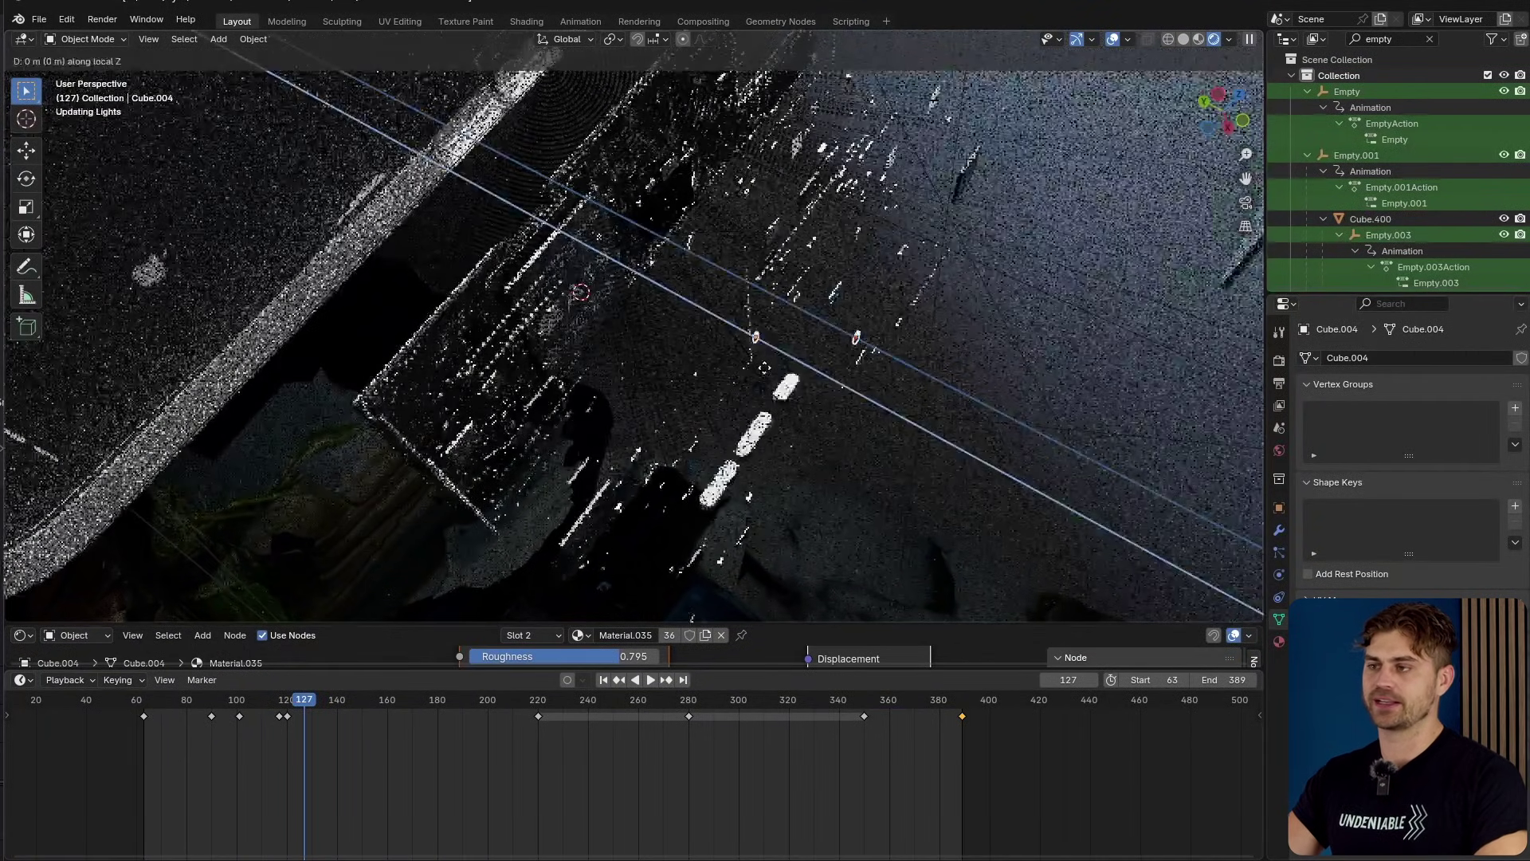
{"action": "right_click", "coordinate": [821, 416]}
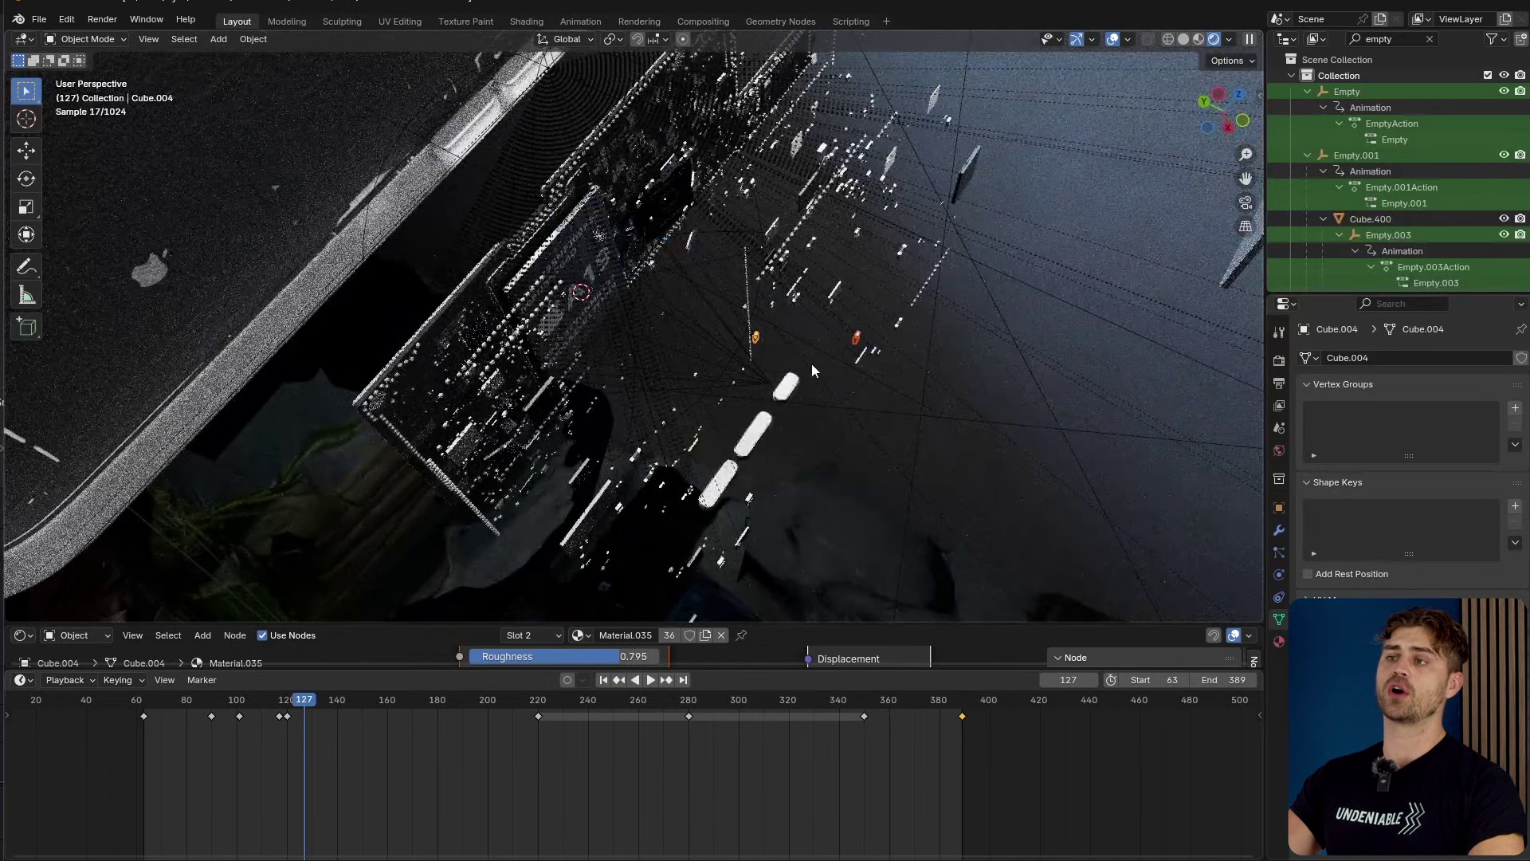
- Go to frame 220 of the animation and switch the viewport to solid shading
{"action": "left_click", "coordinate": [539, 702]}
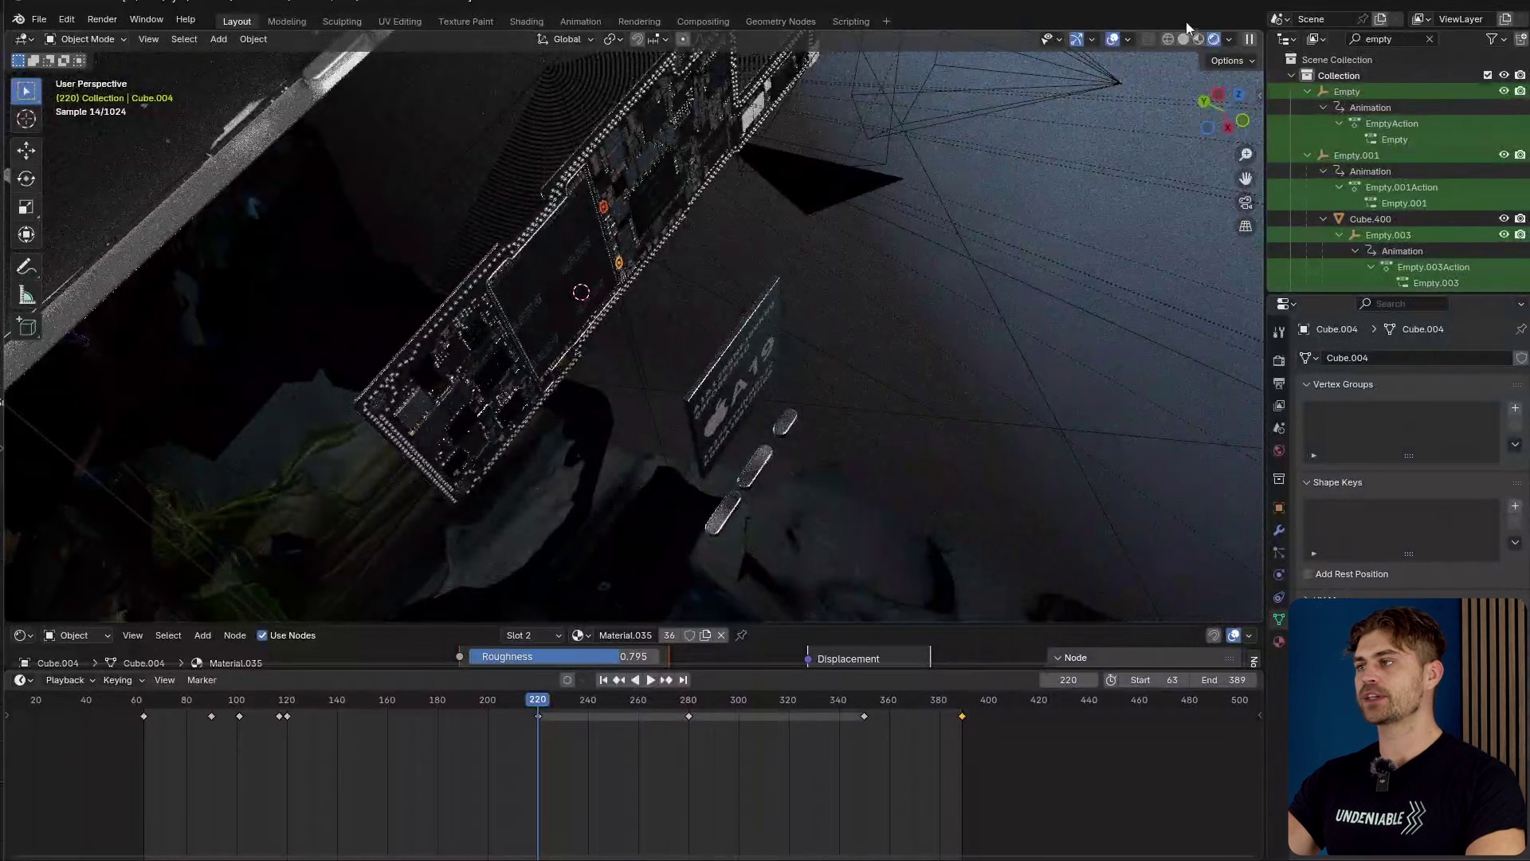
{"action": "left_click", "coordinate": [1184, 38]}
{"action": "mouse_move", "coordinate": [833, 370]}
{"action": "middle_mouse_down"}
{"action": "mouse_move", "coordinate": [858, 385]}
{"action": "mouse_move", "coordinate": [826, 377]}
{"action": "middle_mouse_up"}
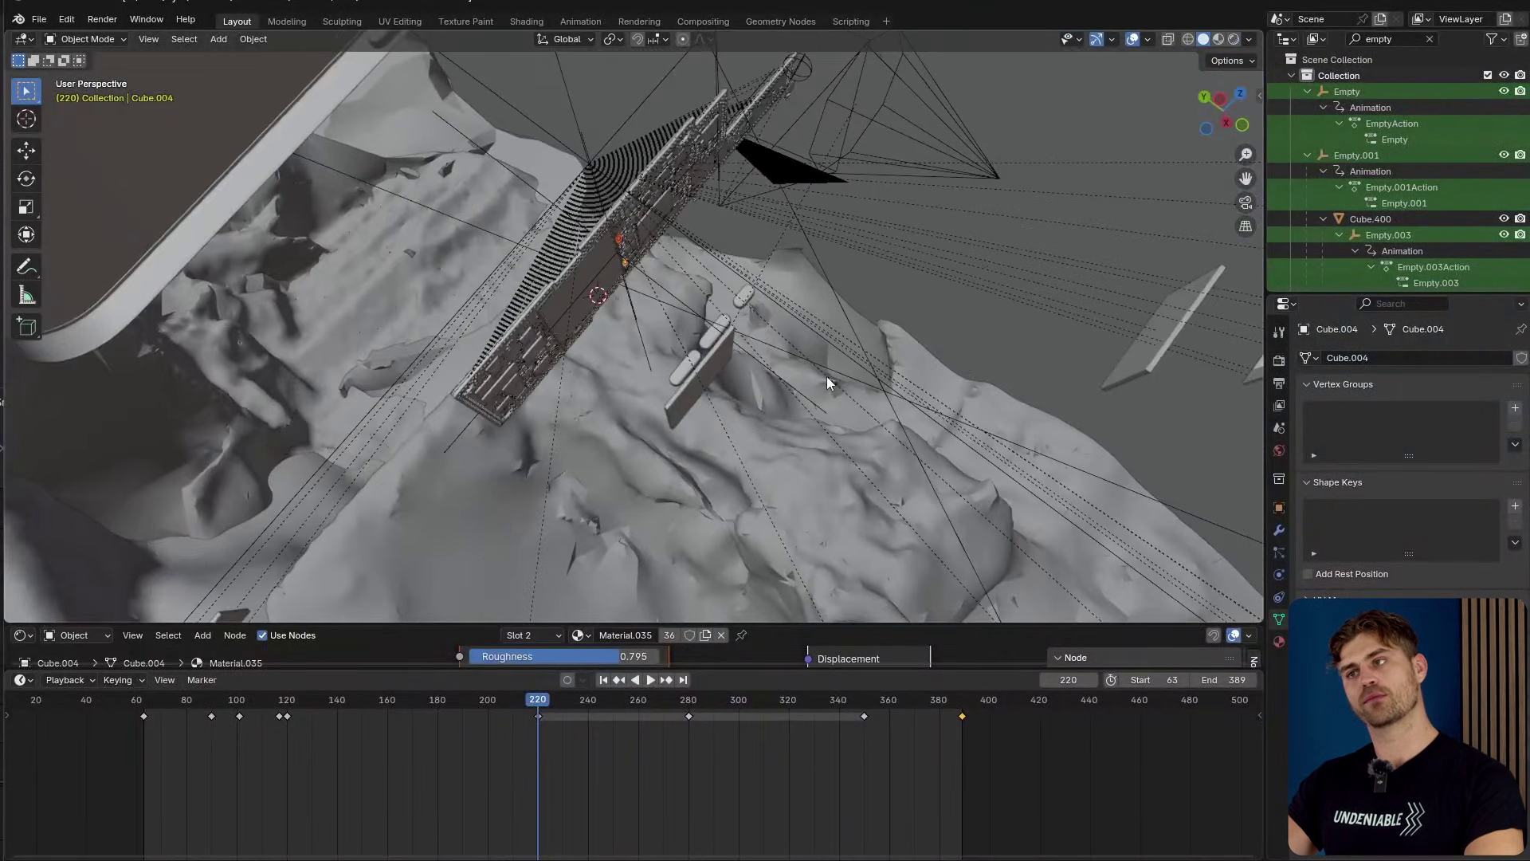
- Select the camera and scrub the animation to frame 154 to examine the exploded components around the logic board
{"action": "left_click_drag", "start_coordinate": [538, 705], "coordinate": [362, 706]}
{"action": "middle_click_drag", "start_coordinate": [603, 411], "coordinate": [579, 486]}
{"action": "left_click", "coordinate": [552, 513]}
{"action": "mouse_move", "coordinate": [357, 705]}
{"action": "left_mouse_down"}
{"action": "mouse_move", "coordinate": [345, 703]}
{"action": "mouse_move", "coordinate": [371, 706]}
{"action": "left_mouse_up"}
{"action": "scroll", "coordinate": [481, 502], "scroll_direction": "up", "scroll_amount": 2}
{"action": "middle_click_drag", "start_coordinate": [481, 502], "coordinate": [574, 383]}
{"action": "scroll", "coordinate": [587, 509], "scroll_direction": "up", "scroll_amount": 2}
{"action": "middle_click_drag", "start_coordinate": [567, 446], "coordinate": [582, 421]}
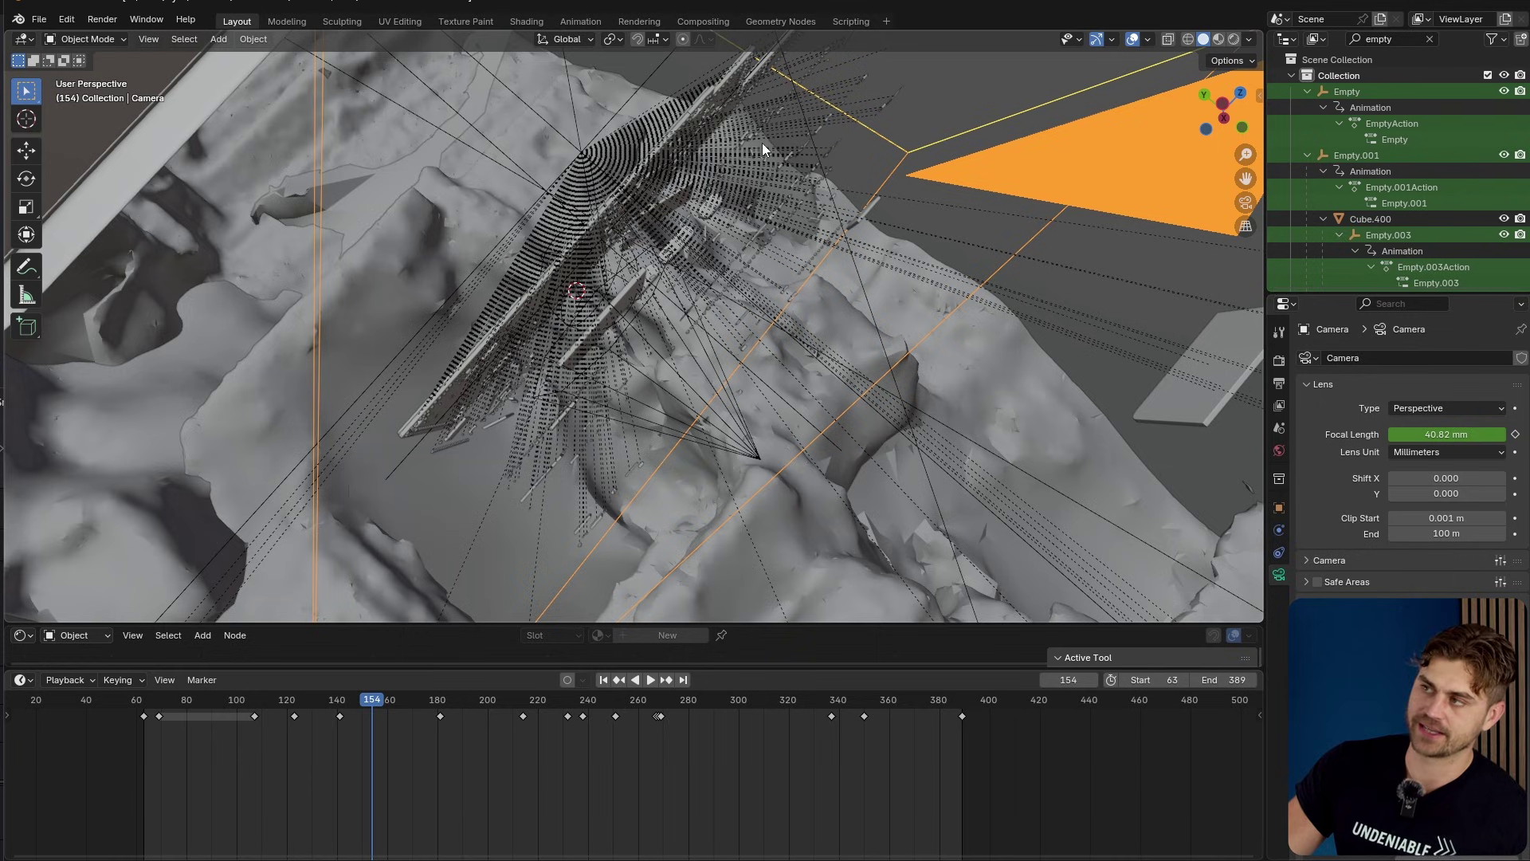
- Scrub through frame 169 to frame 174 and inspect close up how the small components approach the logic board
{"action": "left_click_drag", "start_coordinate": [369, 706], "coordinate": [410, 702]}
{"action": "scroll", "coordinate": [561, 448], "scroll_direction": "up", "scroll_amount": 3}
{"action": "scroll", "coordinate": [561, 448], "scroll_direction": "up", "scroll_amount": 1}
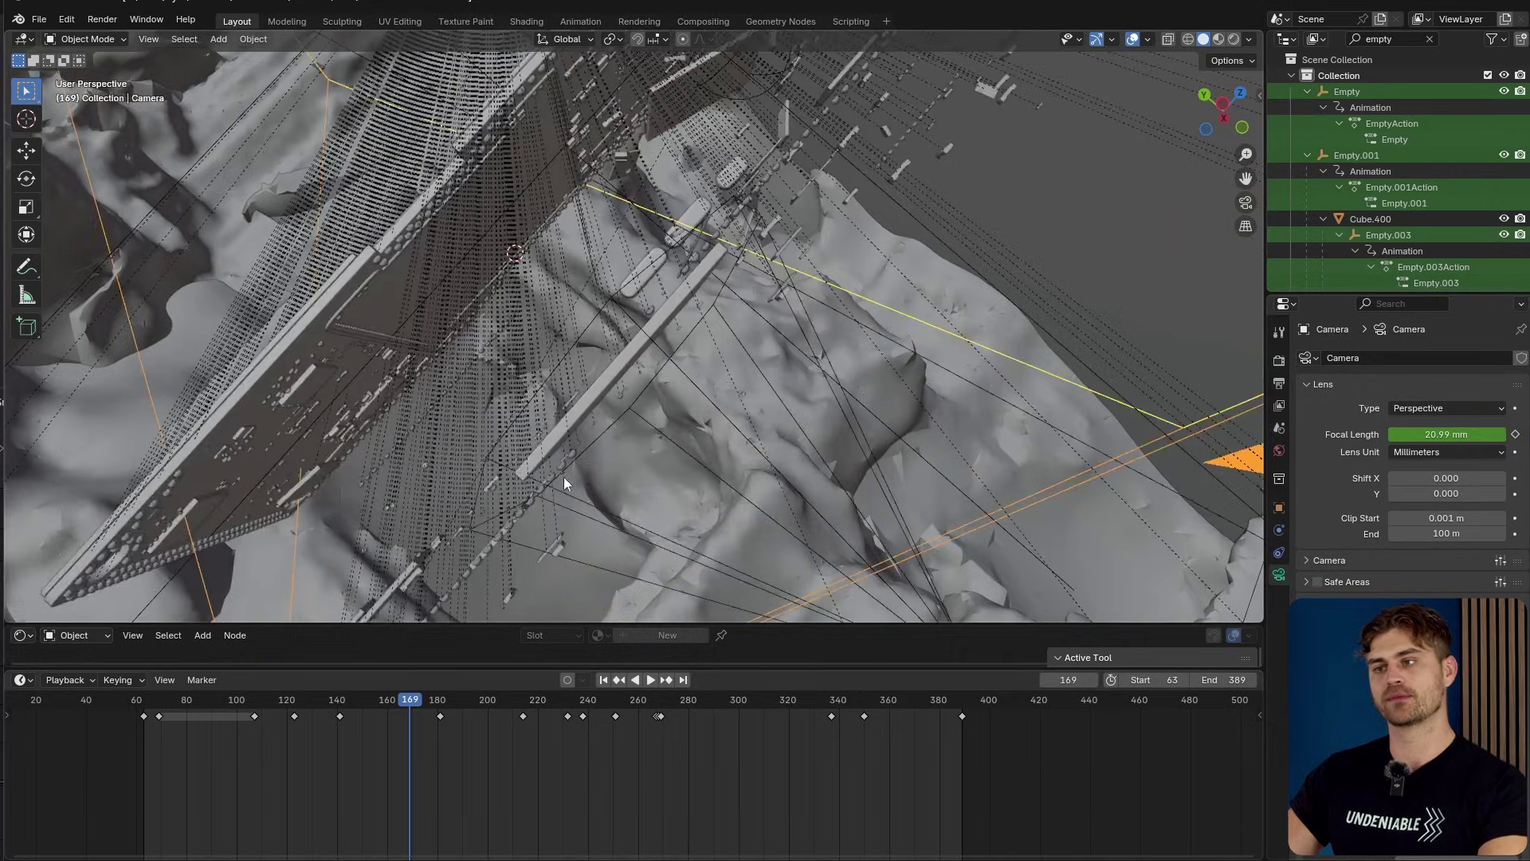
{"action": "mouse_move", "coordinate": [563, 476]}
{"action": "middle_mouse_down", "text": "shift"}
{"action": "mouse_move", "coordinate": [665, 426]}
{"action": "mouse_move", "coordinate": [596, 409]}
{"action": "mouse_move", "coordinate": [584, 451]}
{"action": "mouse_move", "coordinate": [603, 414]}
{"action": "mouse_move", "coordinate": [528, 403]}
{"action": "mouse_move", "coordinate": [591, 402]}
{"action": "mouse_move", "coordinate": [653, 448]}
{"action": "middle_mouse_up", "text": "shift"}
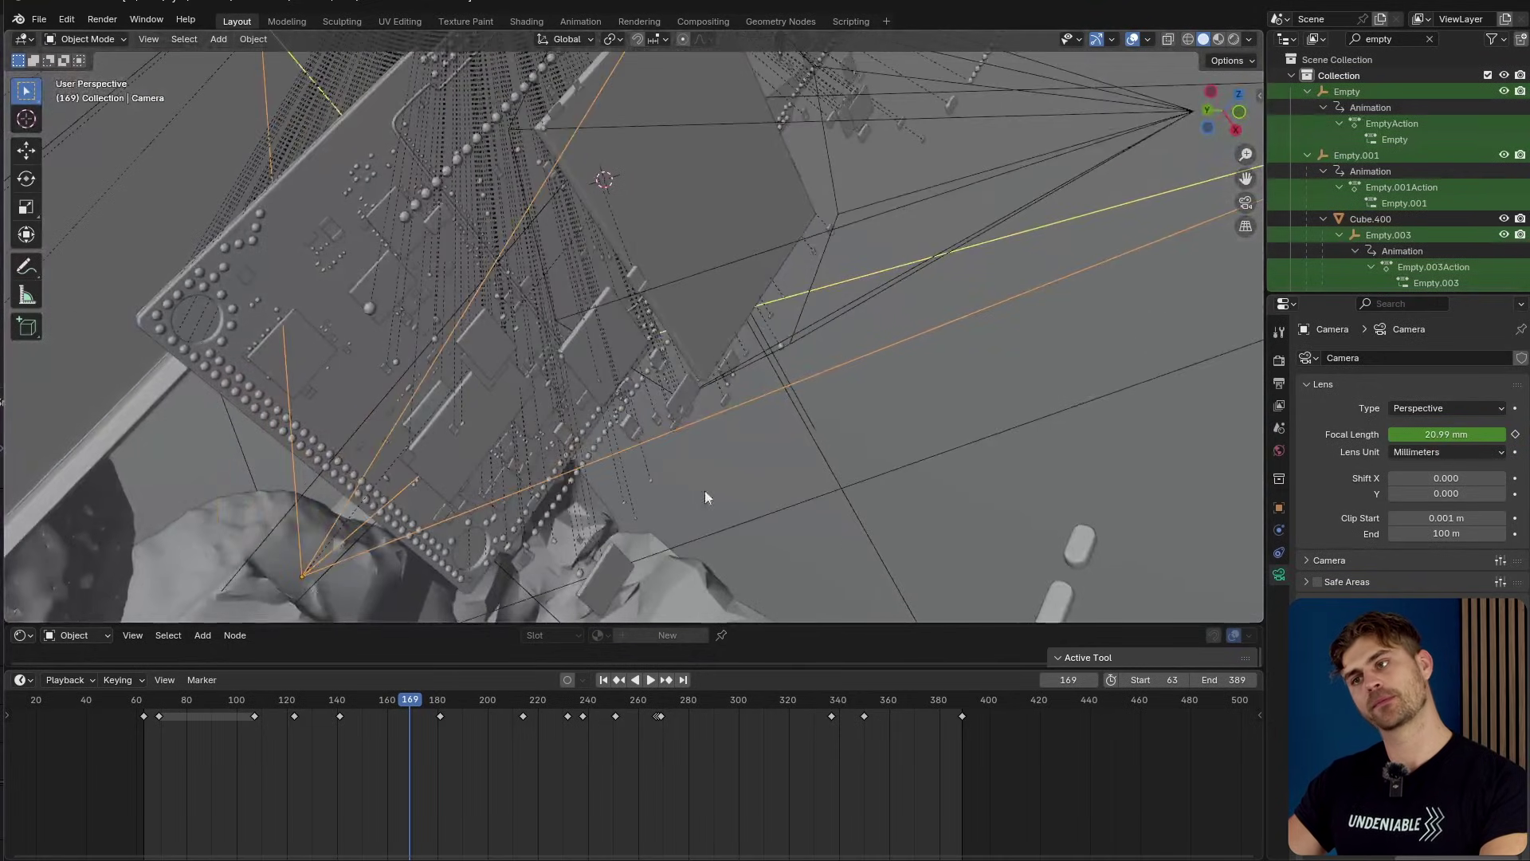
{"action": "left_click_drag", "start_coordinate": [410, 703], "coordinate": [422, 699]}
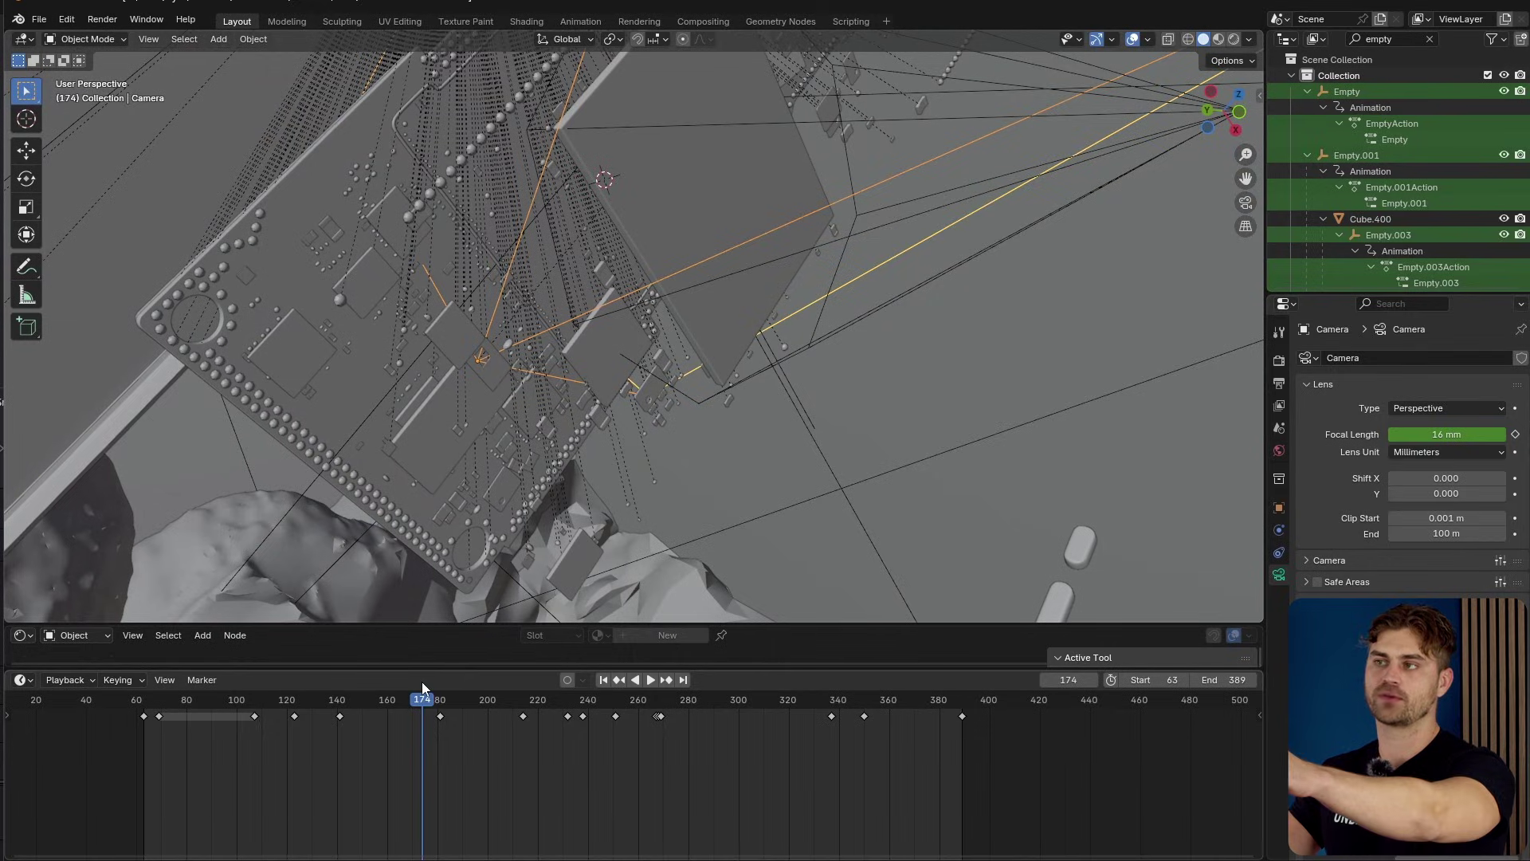
- Advance to frame 222 and review the assembled board's animation up to frame 236
{"action": "left_click_drag", "start_coordinate": [437, 704], "coordinate": [546, 704]}
{"action": "key", "text": "space"}
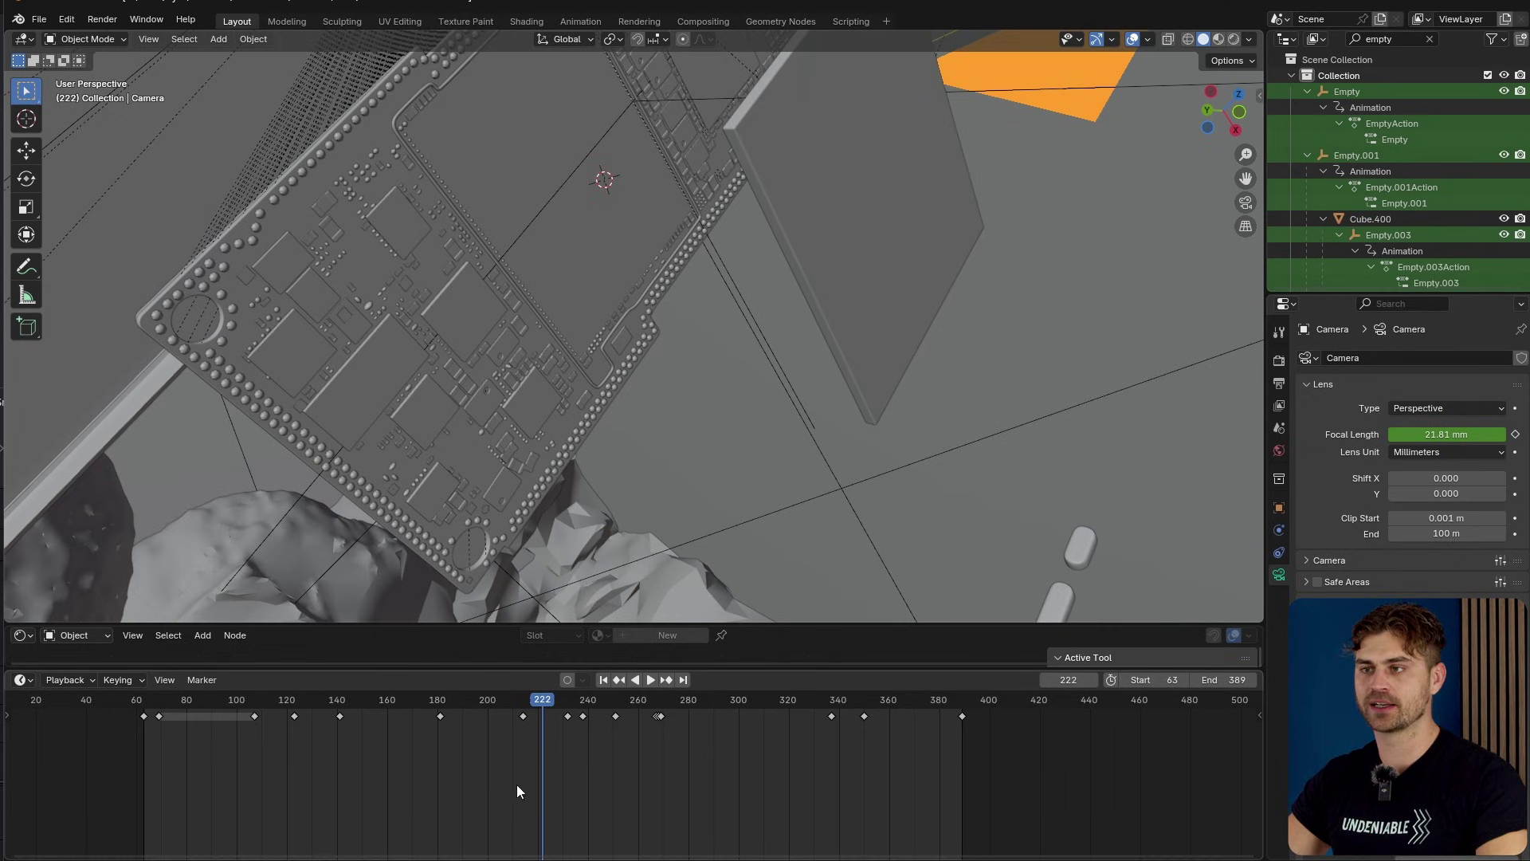
{"action": "key", "text": "space"}
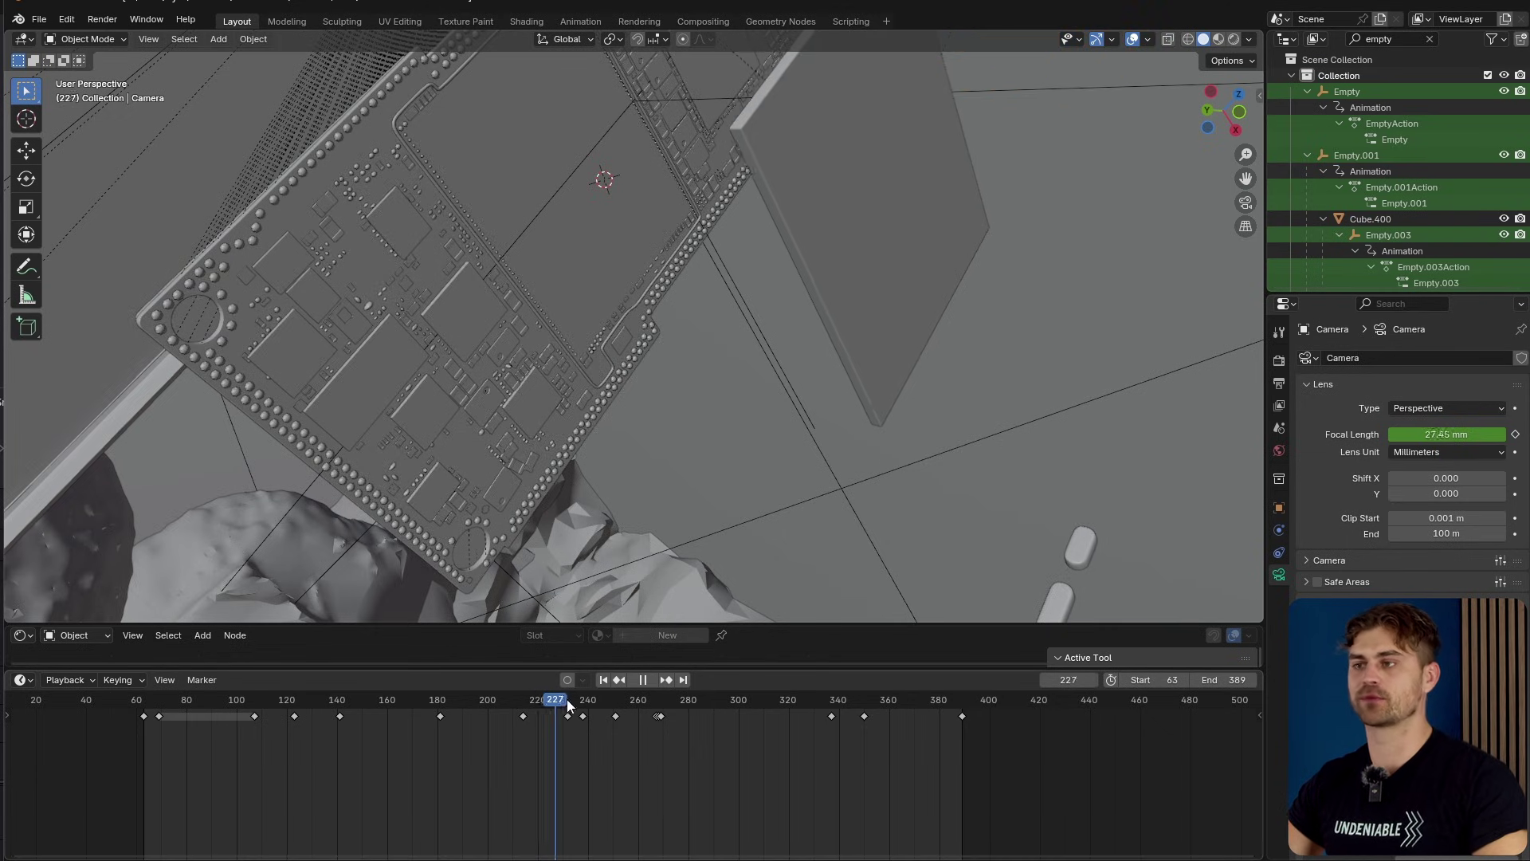
{"action": "key", "text": "space"}
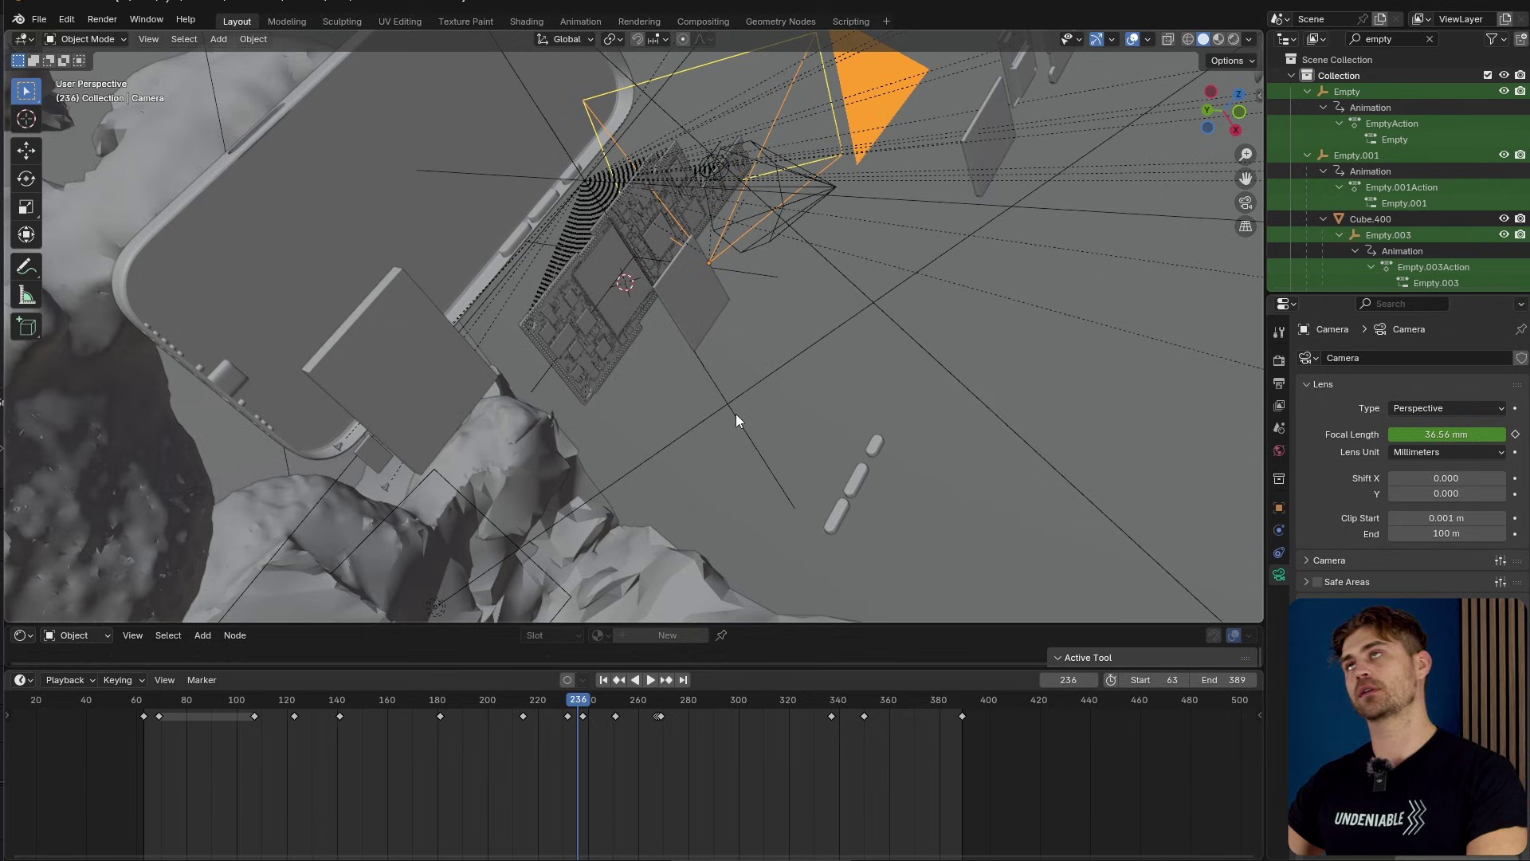
- Look through the scene camera, select the sphere Empty and return to the animation's start frame, 63
{"action": "scroll", "coordinate": [801, 215], "scroll_direction": "down", "scroll_amount": 2}
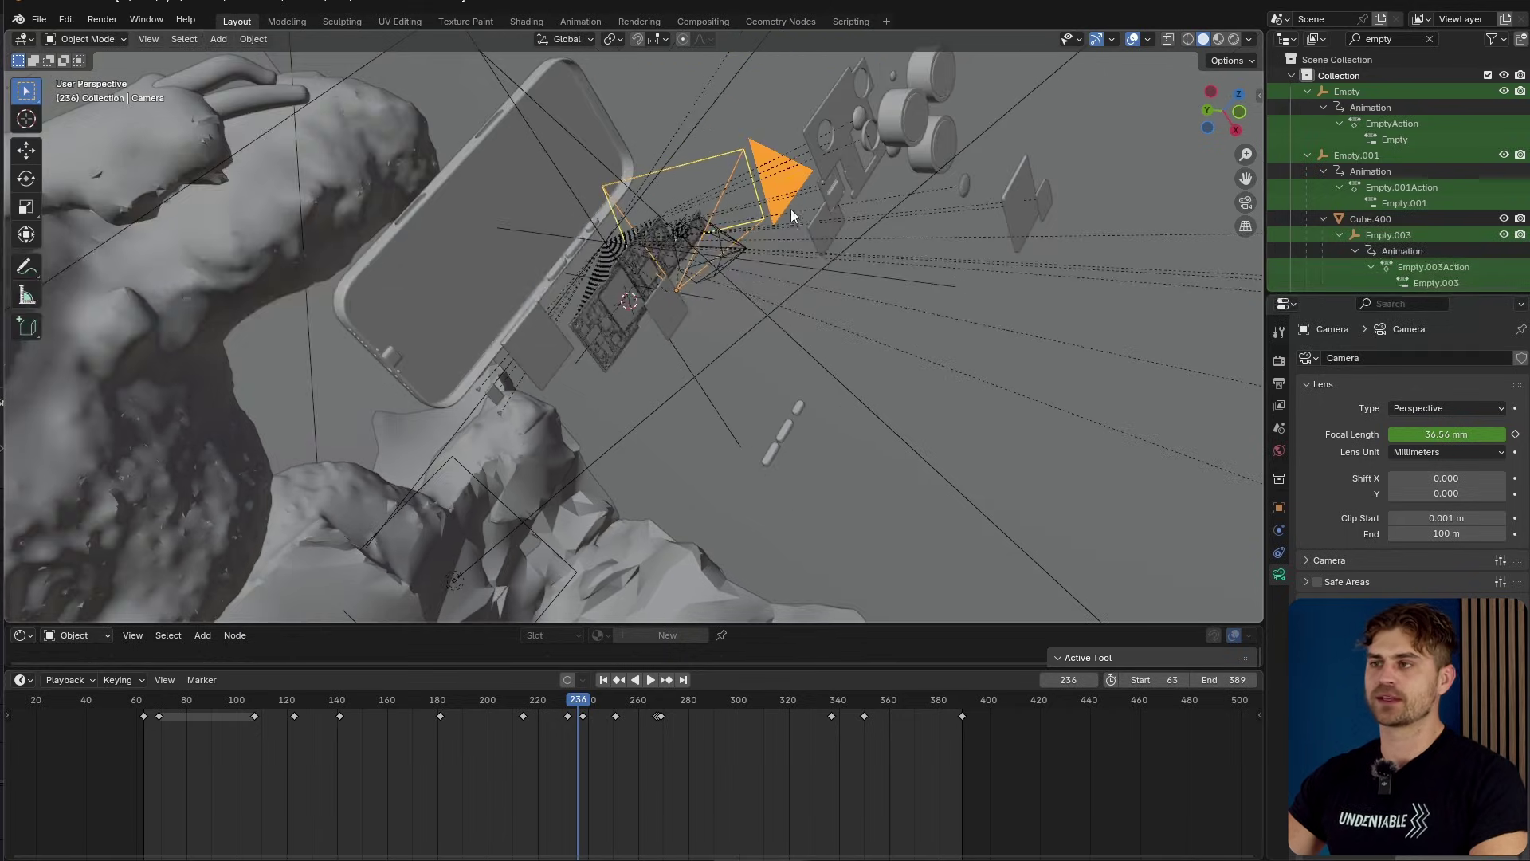
{"action": "middle_click_drag", "start_coordinate": [797, 187], "coordinate": [794, 366]}
{"action": "key", "text": "KP_0"}
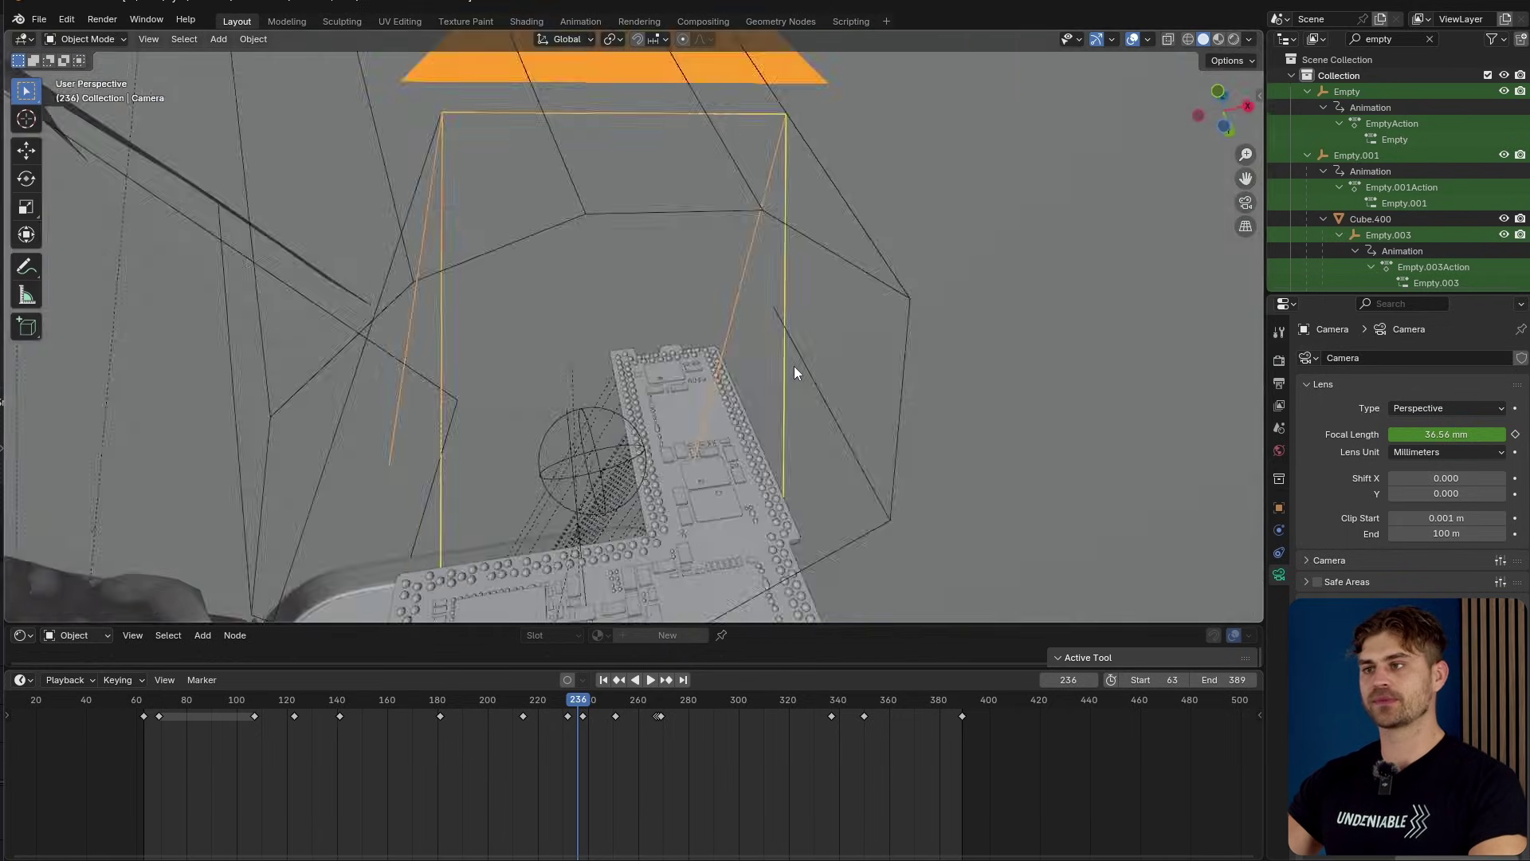
{"action": "left_click", "coordinate": [680, 399]}
{"action": "key", "text": "shift+Left"}
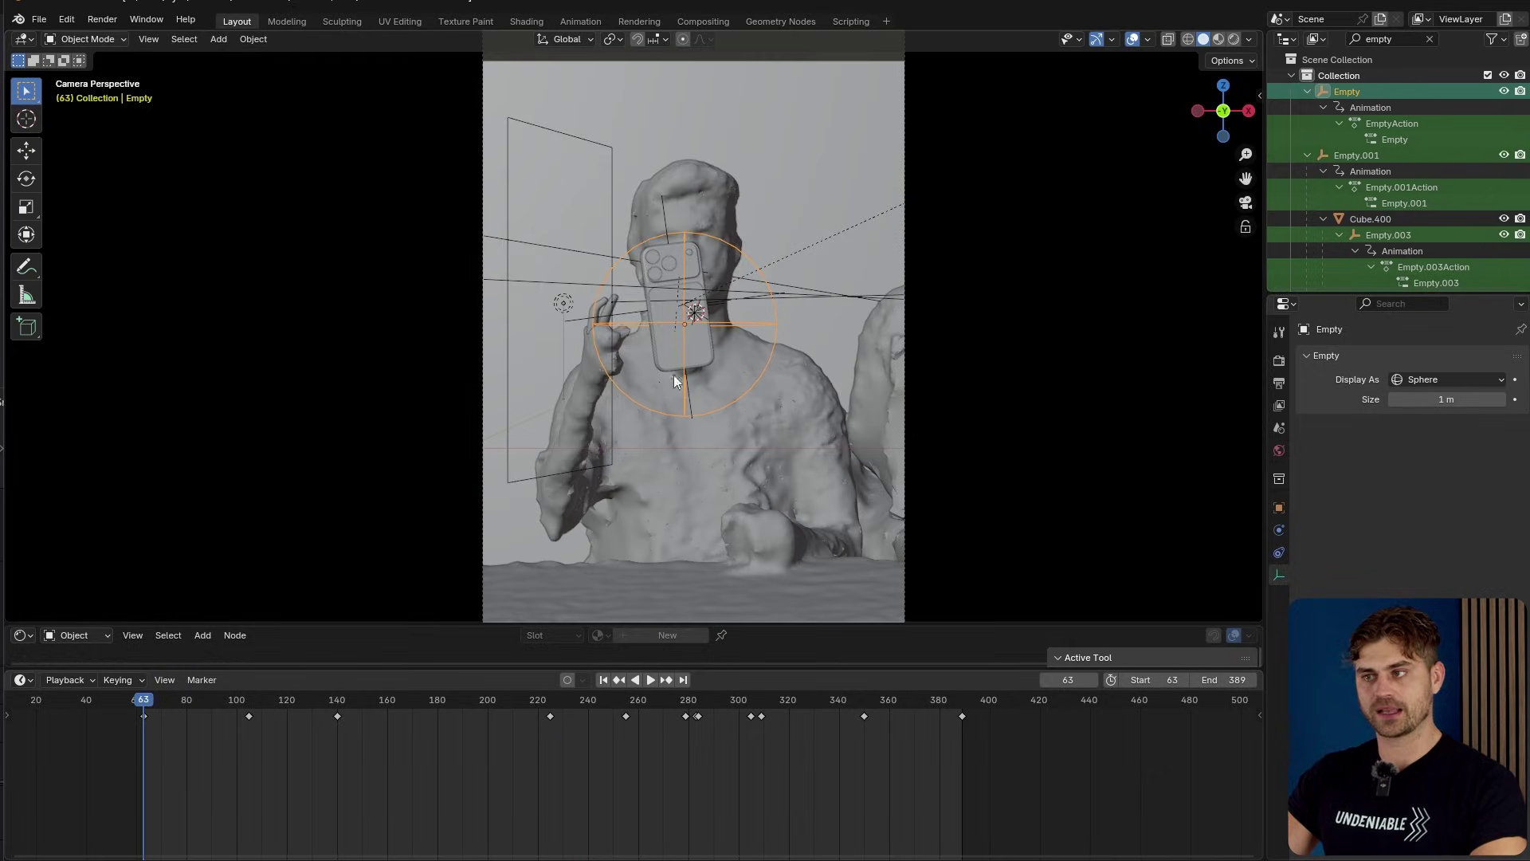
- Select the camera and the sphere Empty in turn to compare their keyframes
{"action": "left_click", "coordinate": [789, 89]}
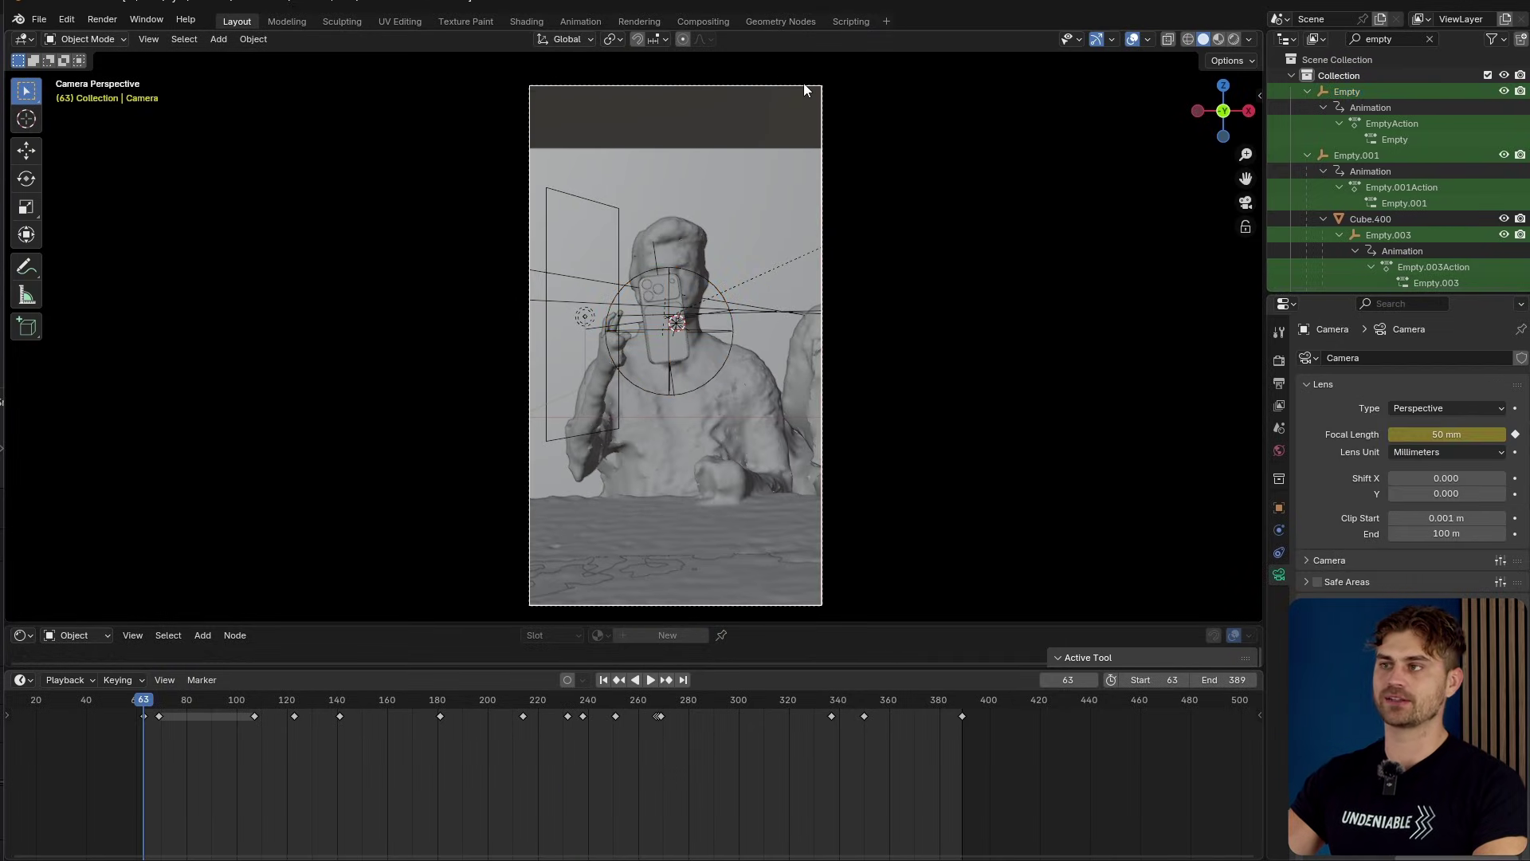
{"action": "left_click", "coordinate": [719, 332]}
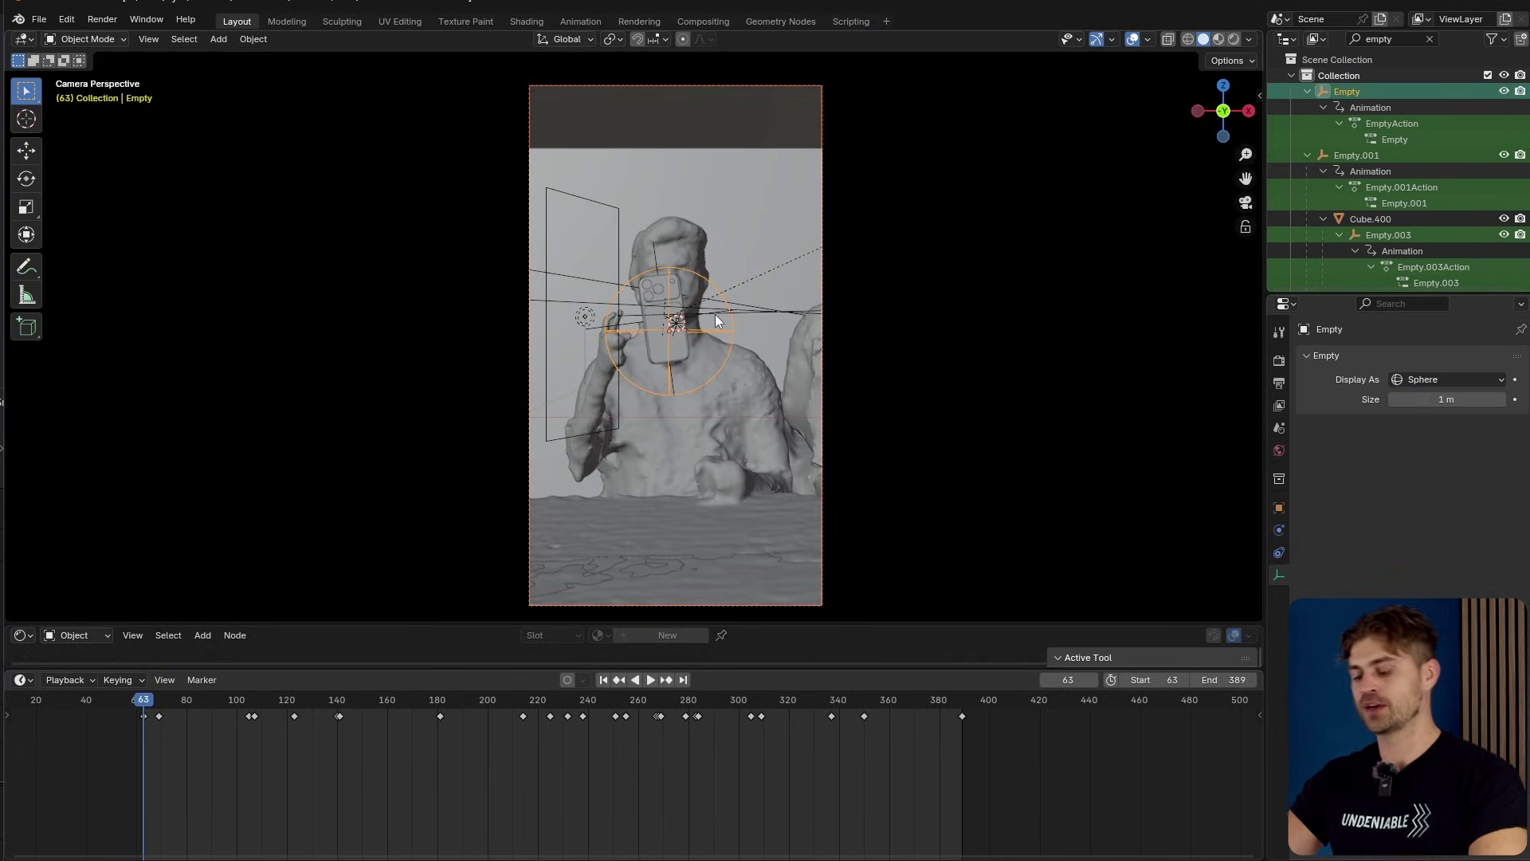
{"action": "left_click", "coordinate": [721, 334]}
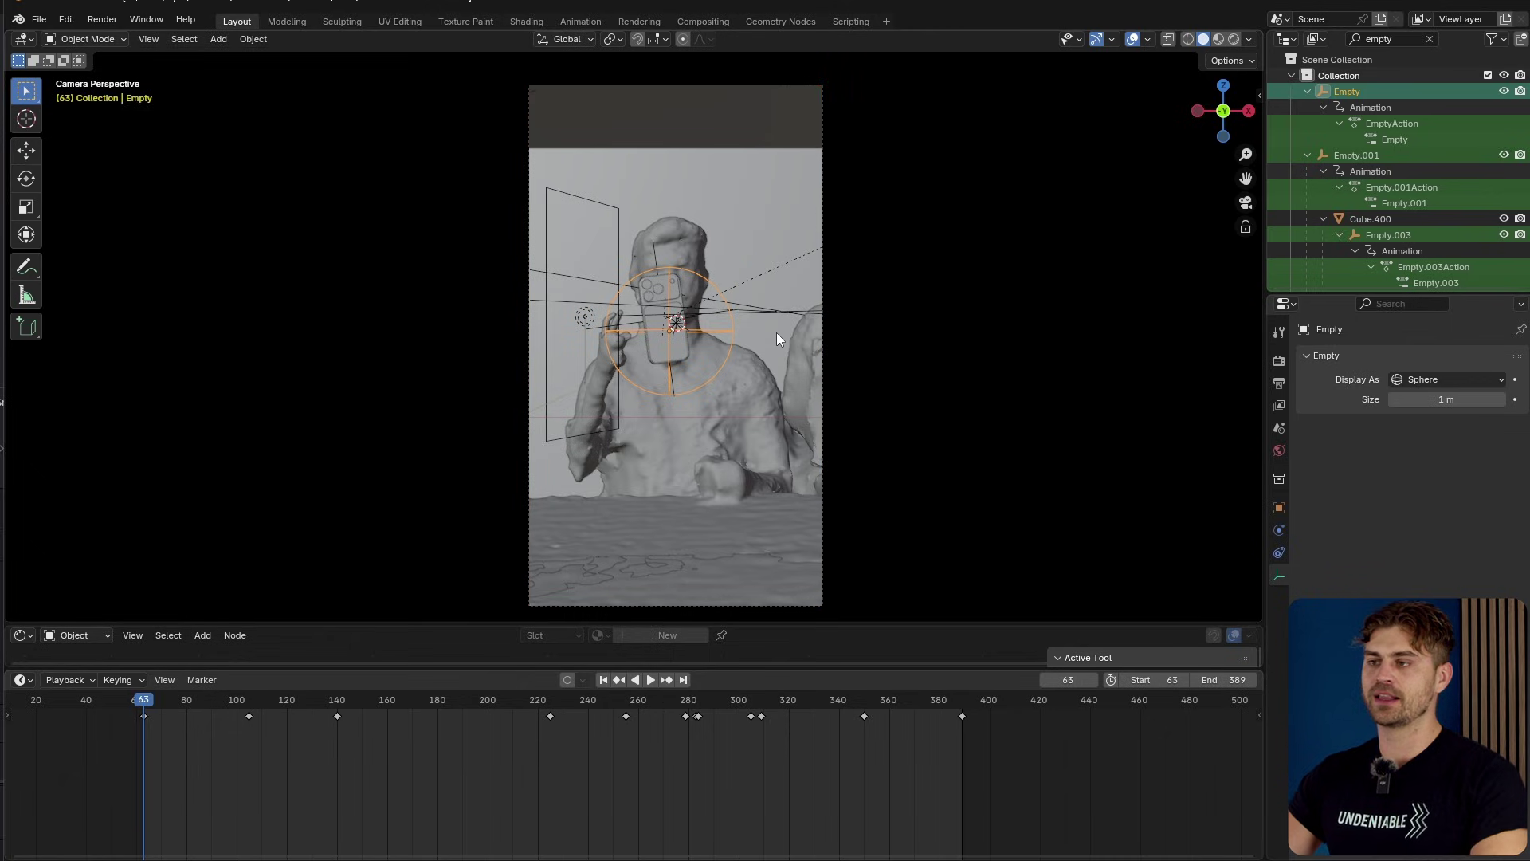
{"action": "key", "text": "r"}
{"action": "key", "text": "z"}
{"action": "right_click", "coordinate": [742, 407]}
{"action": "key", "text": "r"}
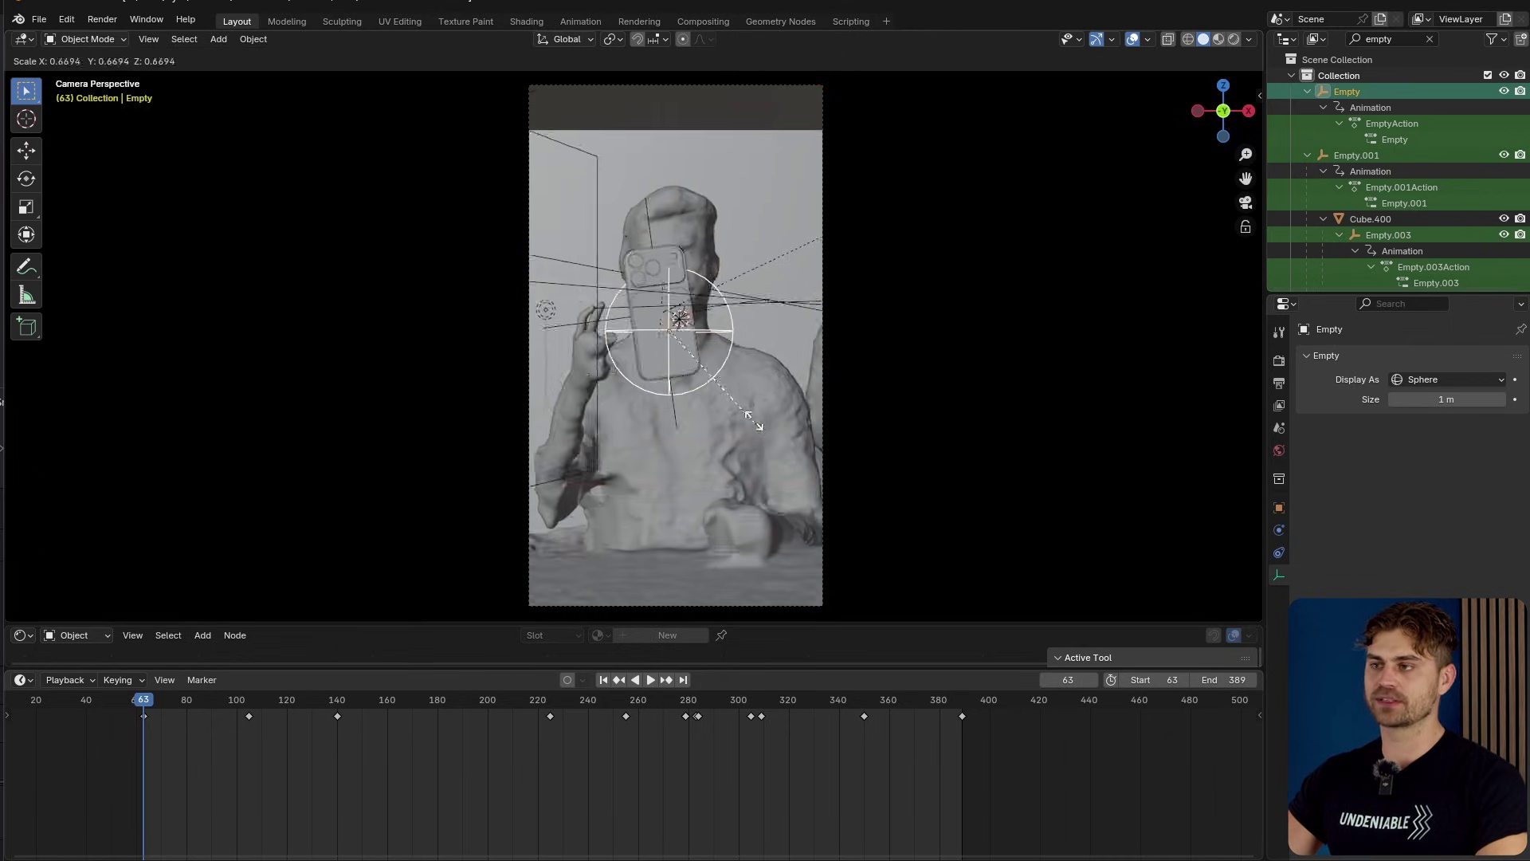
{"action": "key", "text": "x"}
{"action": "right_click", "coordinate": [718, 493]}
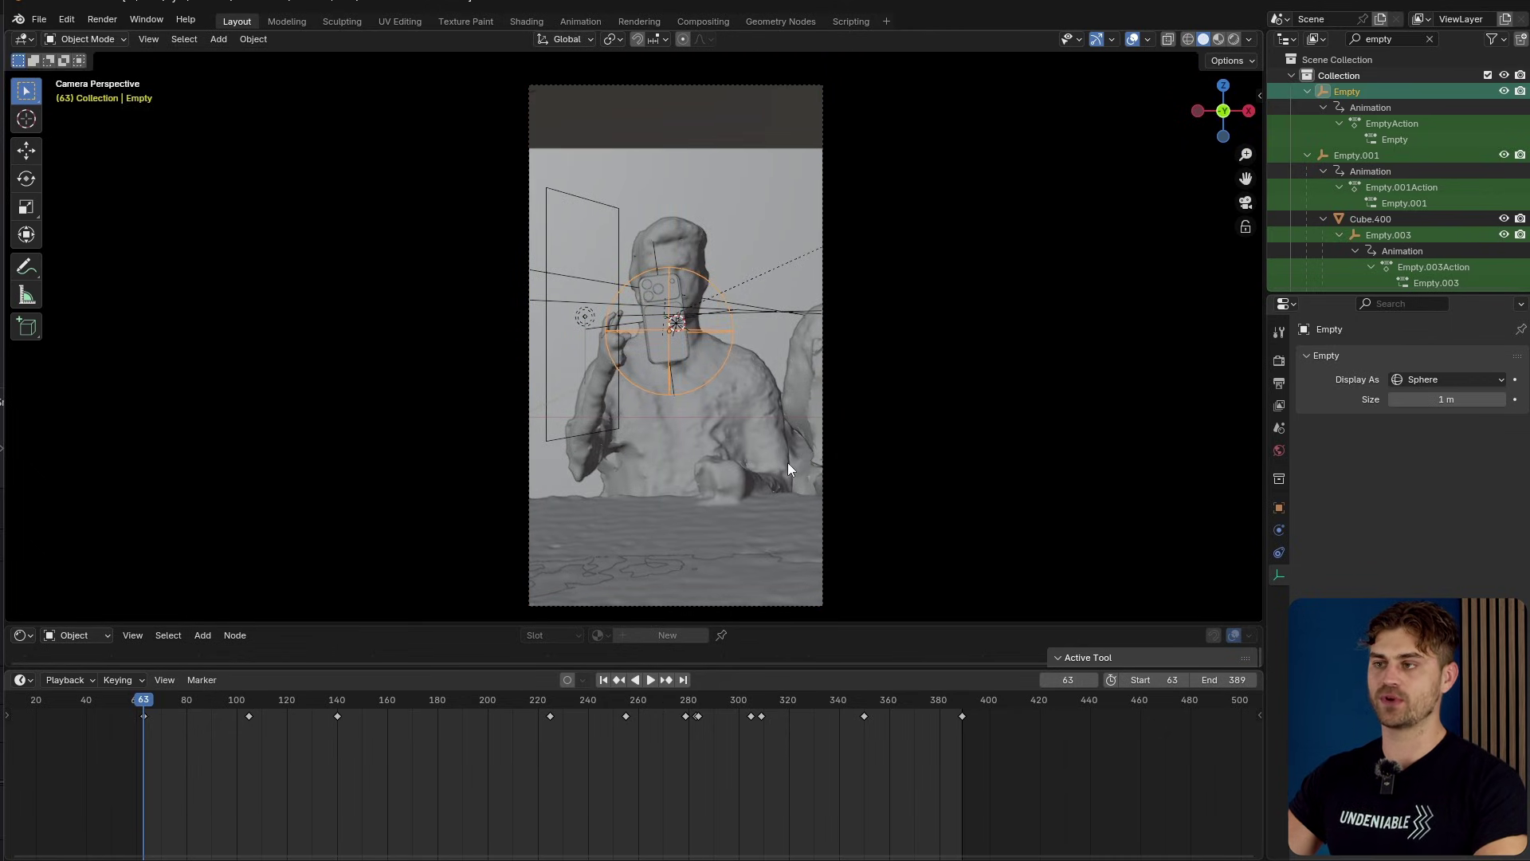
{"action": "key", "text": "x"}
{"action": "right_click", "coordinate": [648, 385]}
{"action": "key", "text": "r"}
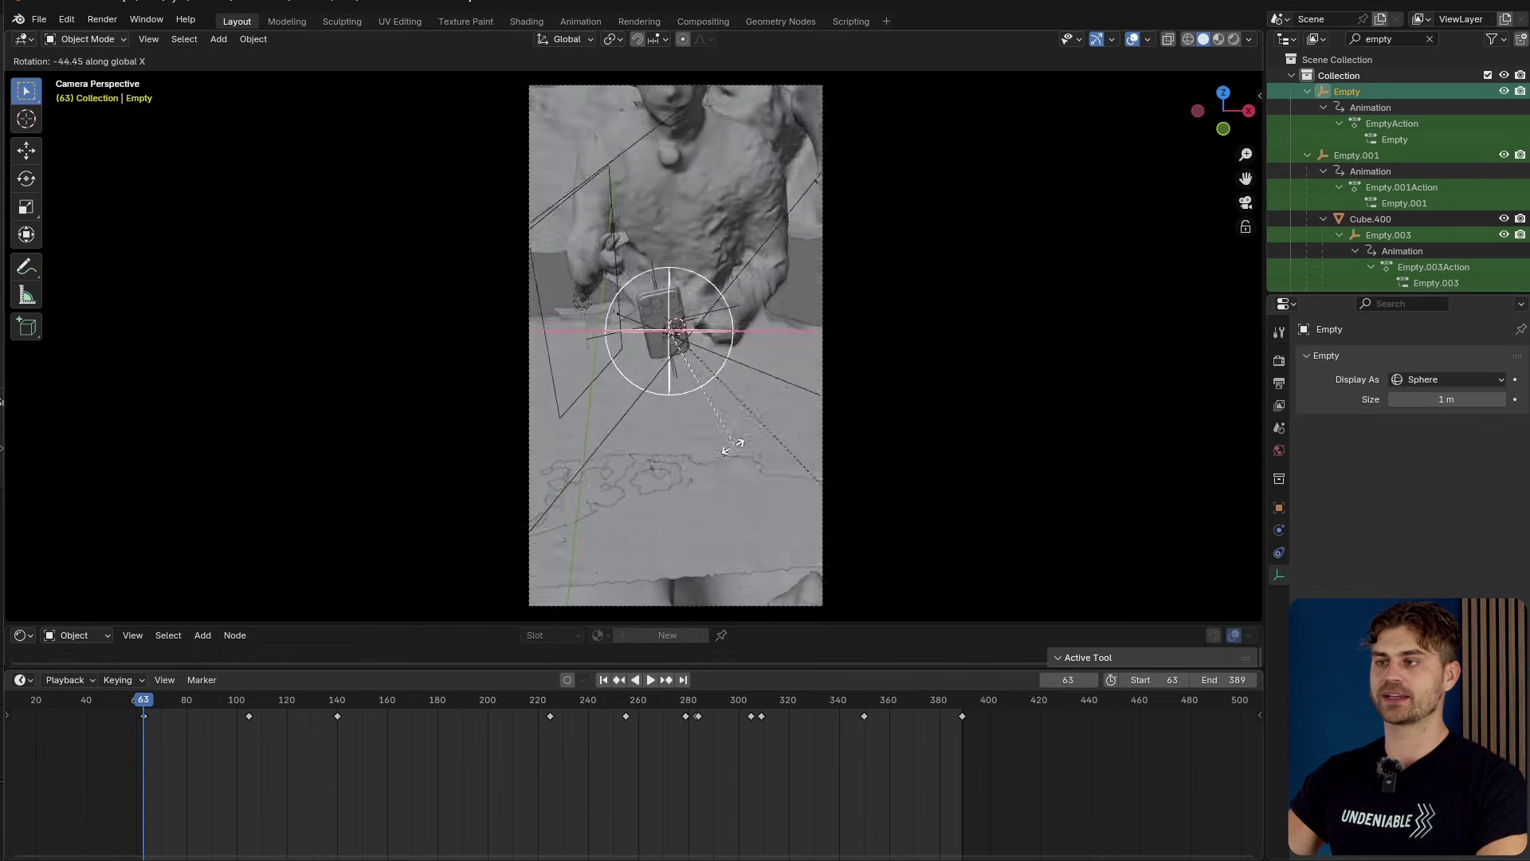
{"action": "key", "text": "Escape"}
- Scale the sphere Empty and rotate it about the Z axis to test how the camera framing follows
{"action": "key", "text": "s"}
{"action": "left_click", "coordinate": [778, 414]}
{"action": "key", "text": "r"}
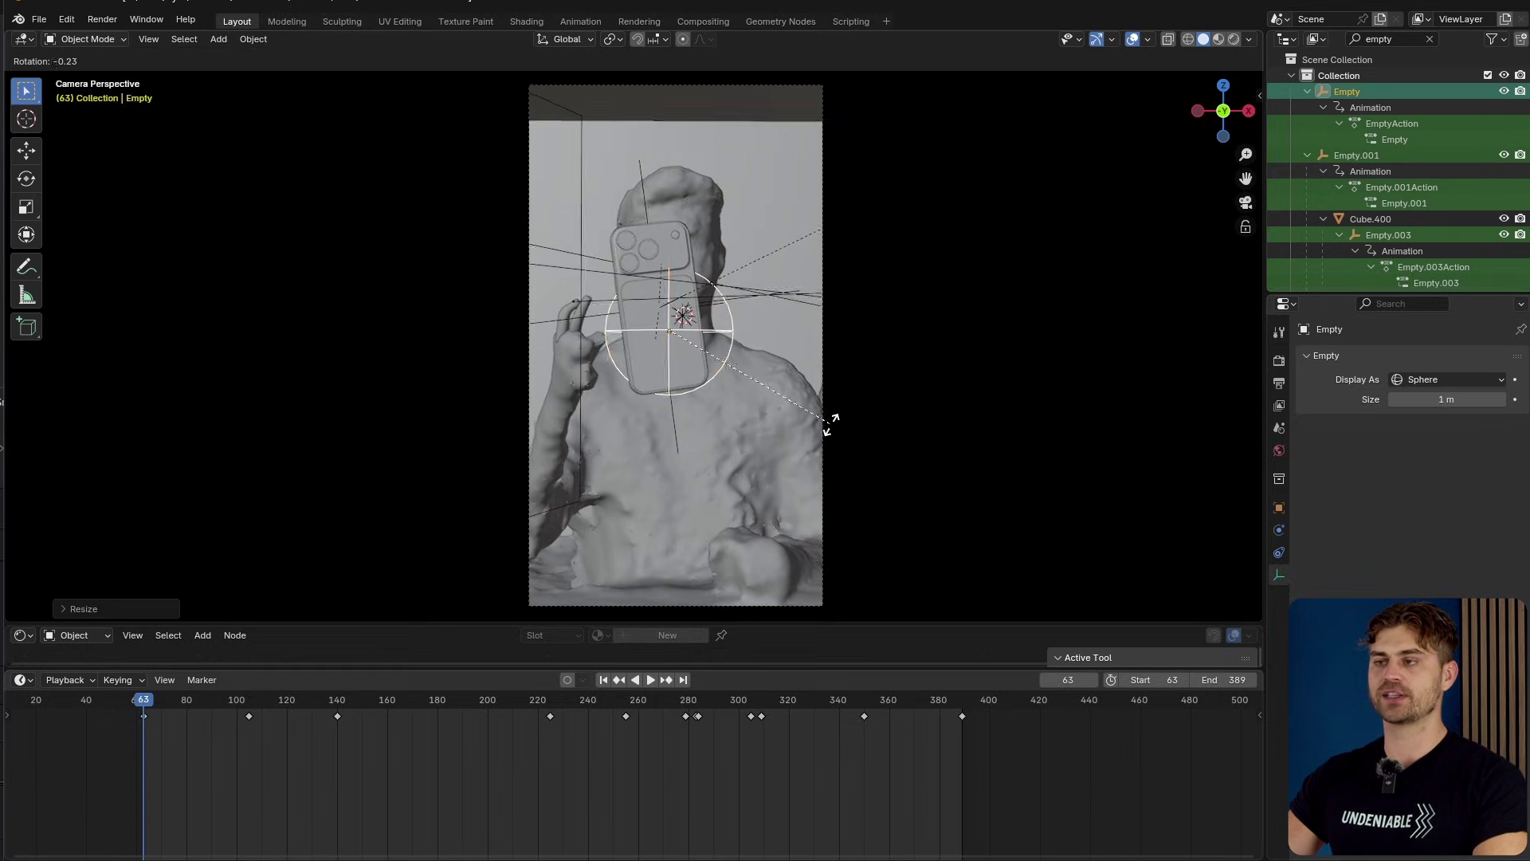
{"action": "key", "text": "z"}
{"action": "left_click", "coordinate": [704, 487]}
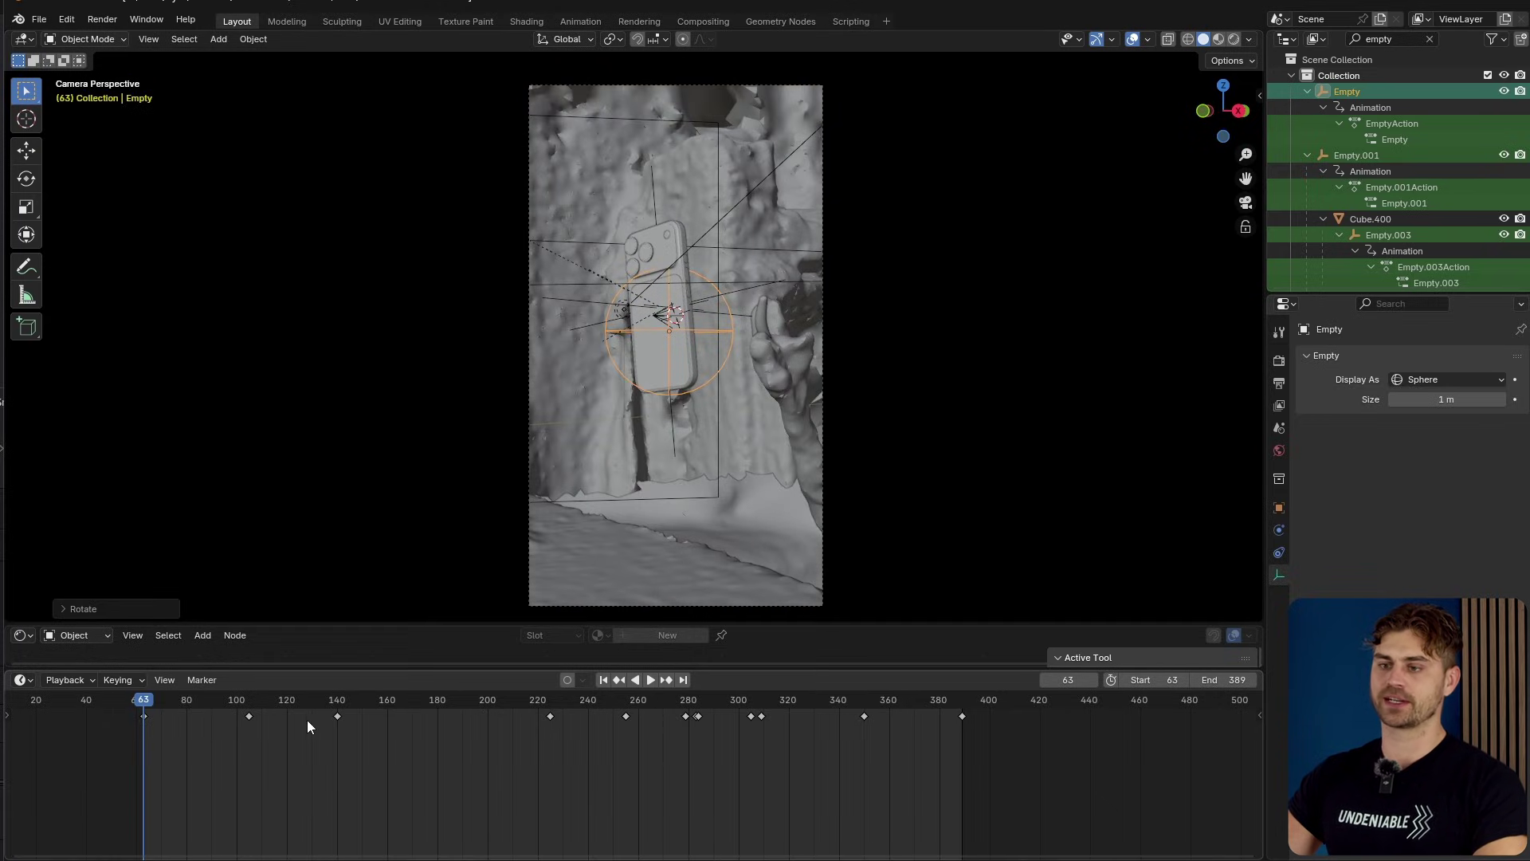
- Scrub to frame 72 and examine the Empty's animation curves in the Graph Editor, returning to the Timeline
{"action": "key", "text": "space"}
{"action": "left_click_drag", "start_coordinate": [197, 722], "coordinate": [166, 721]}
{"action": "key", "text": "space"}
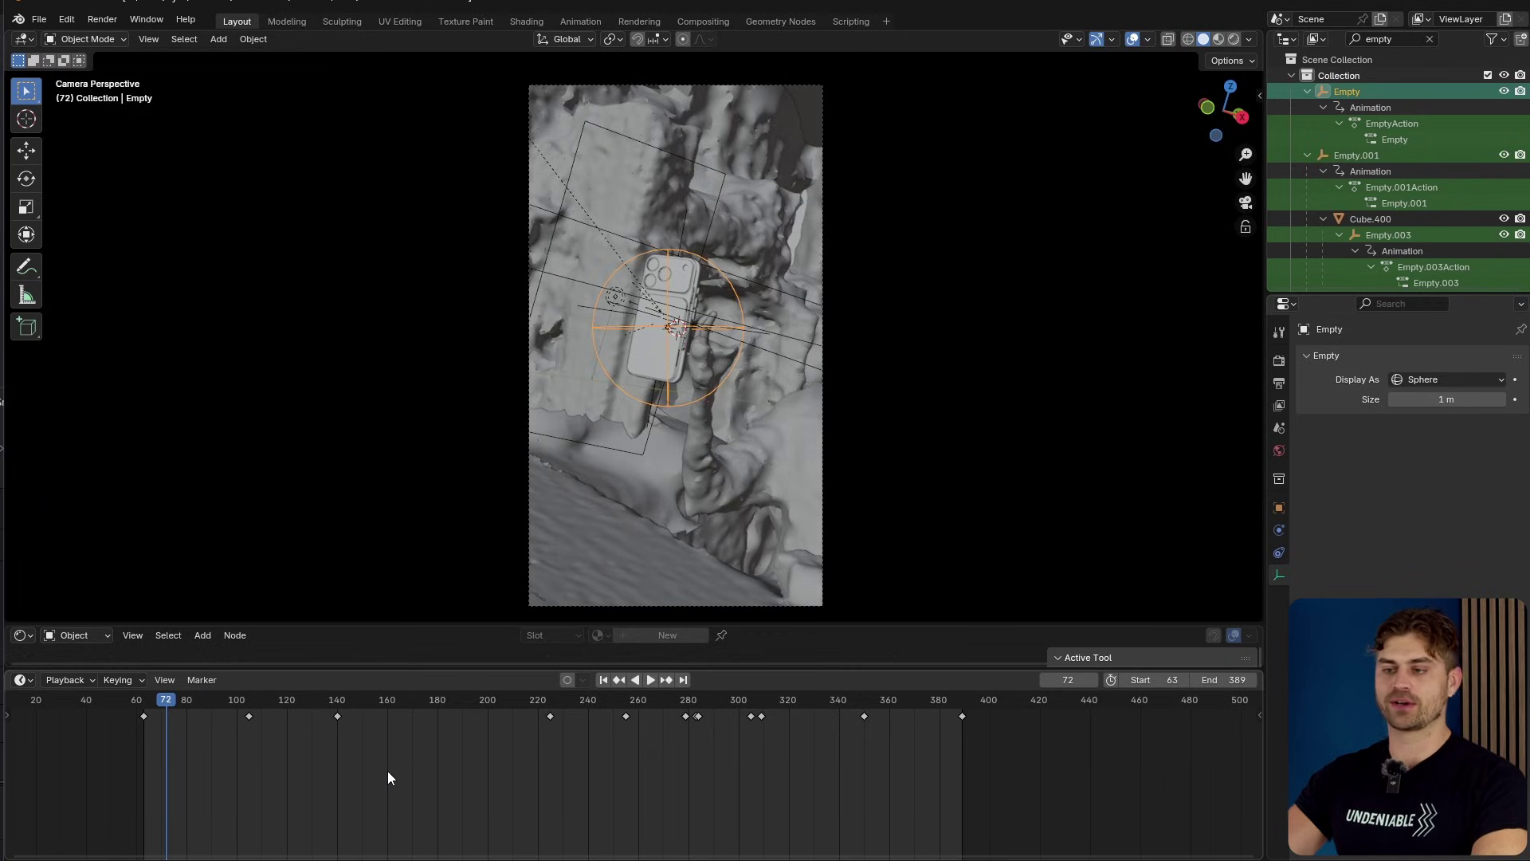
{"action": "key", "text": "ctrl+Tab"}
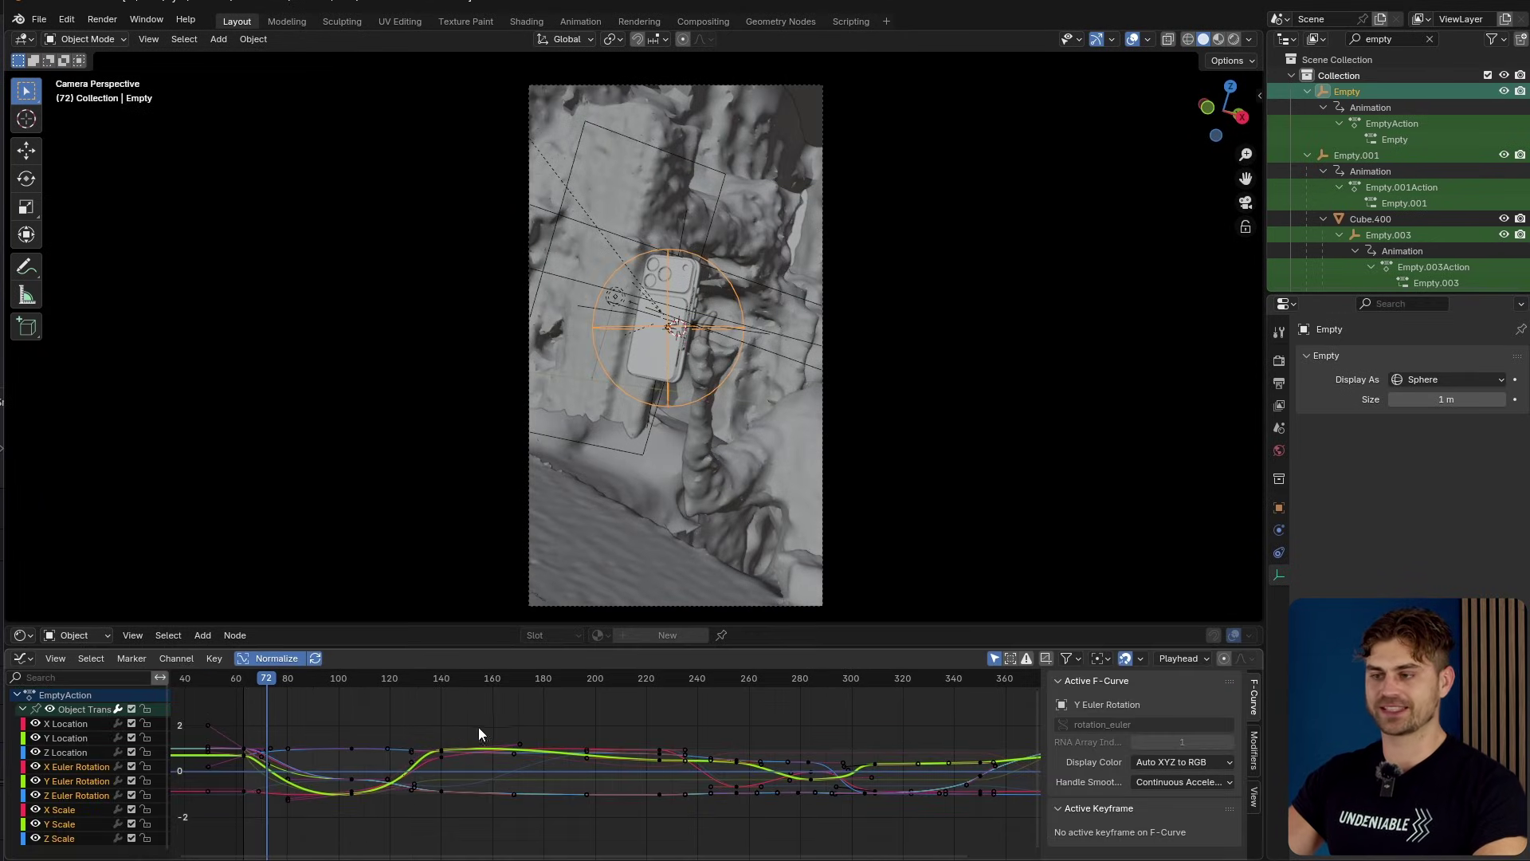
{"action": "key", "text": "ctrl+Tab"}
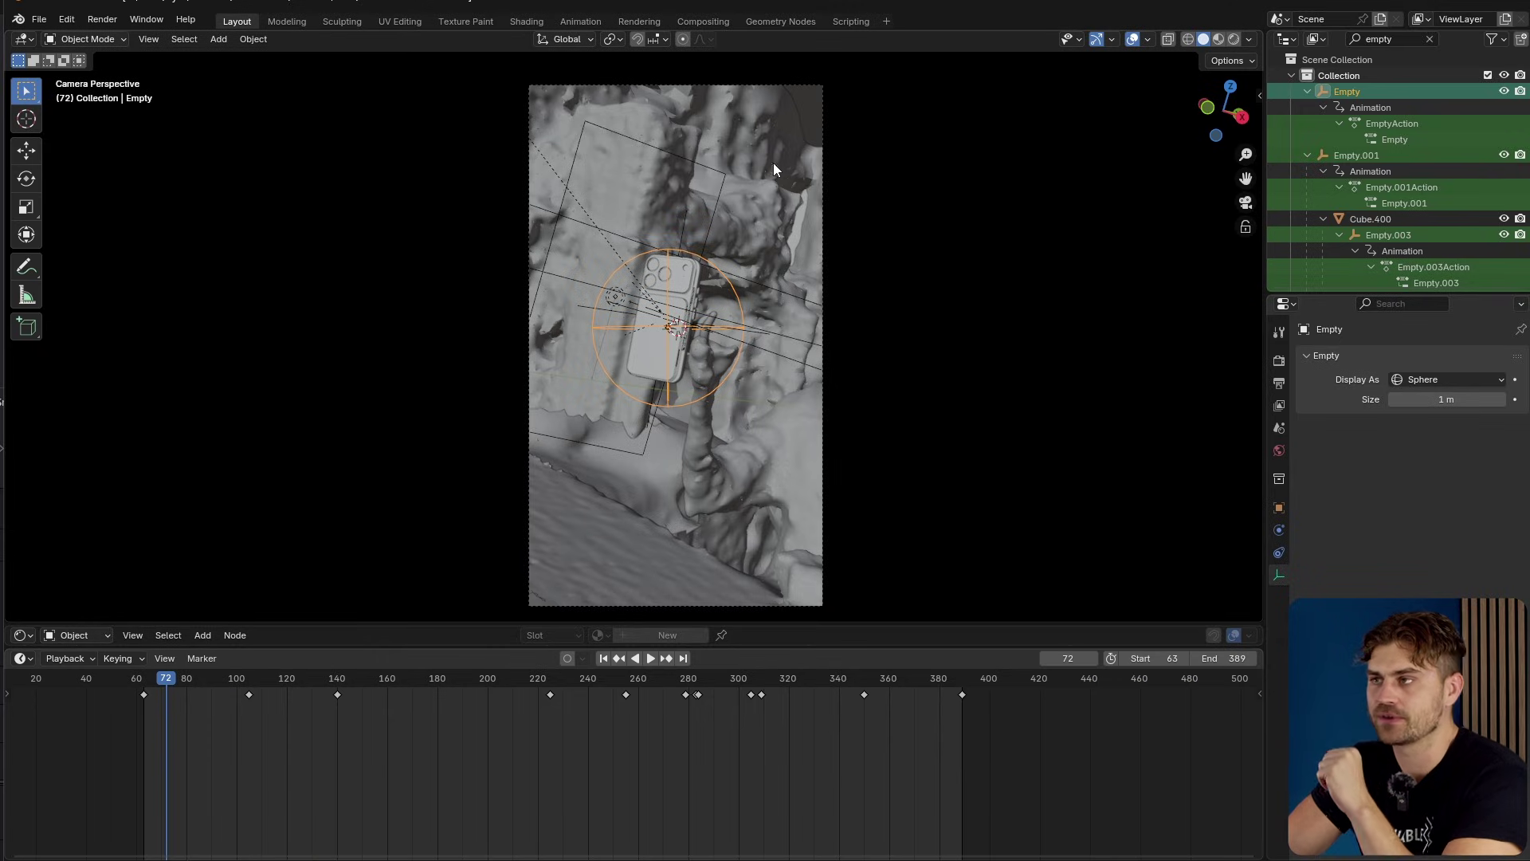
- Select the camera and scrub through frame 107 to frame 174 to examine its animated focal length
{"action": "left_click", "coordinate": [797, 85]}
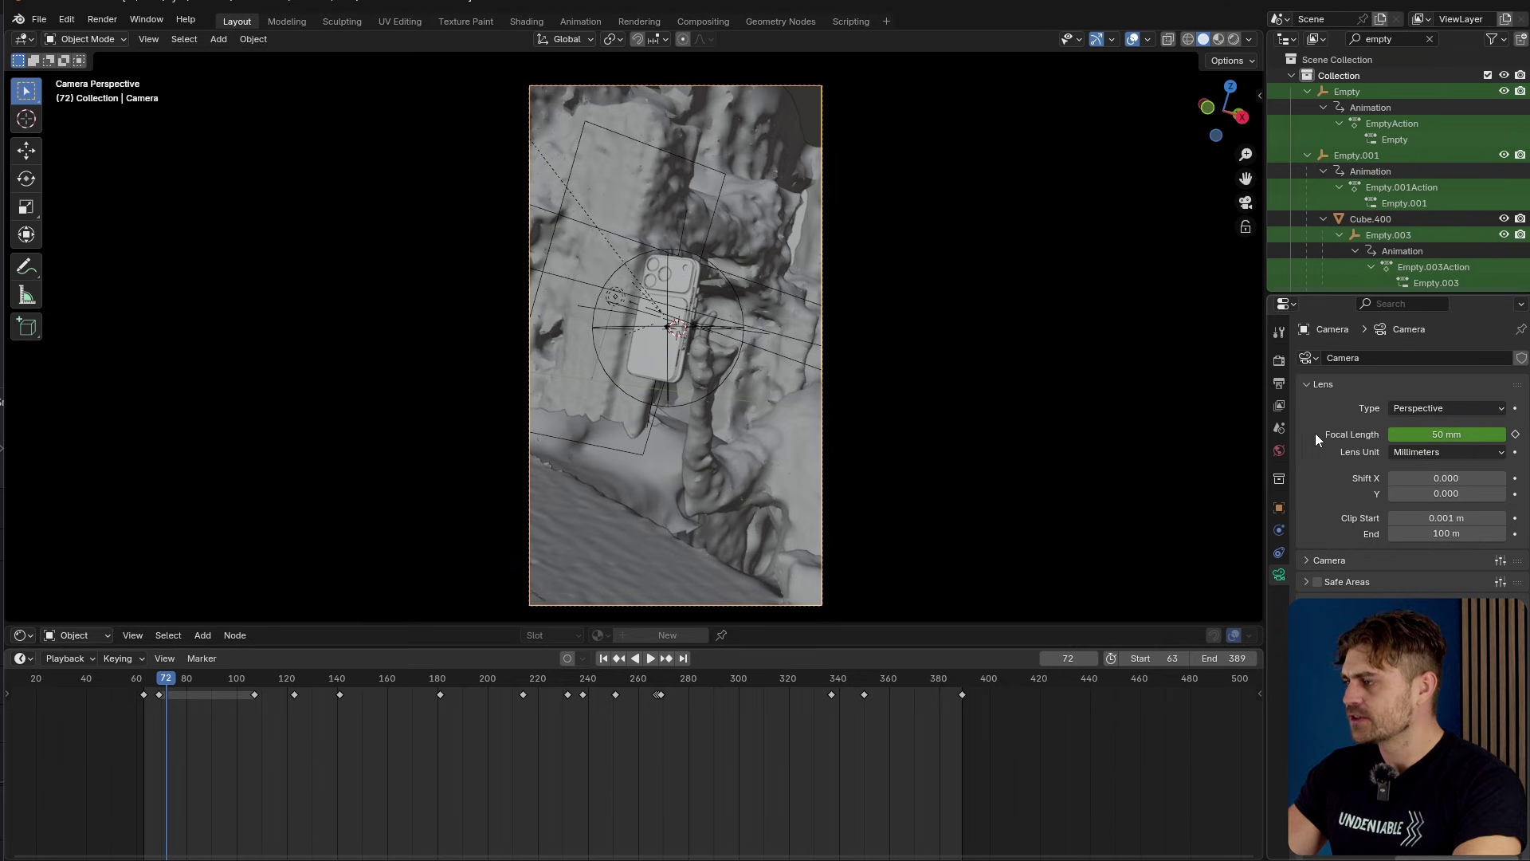
{"action": "left_click_drag", "start_coordinate": [182, 679], "coordinate": [256, 686]}
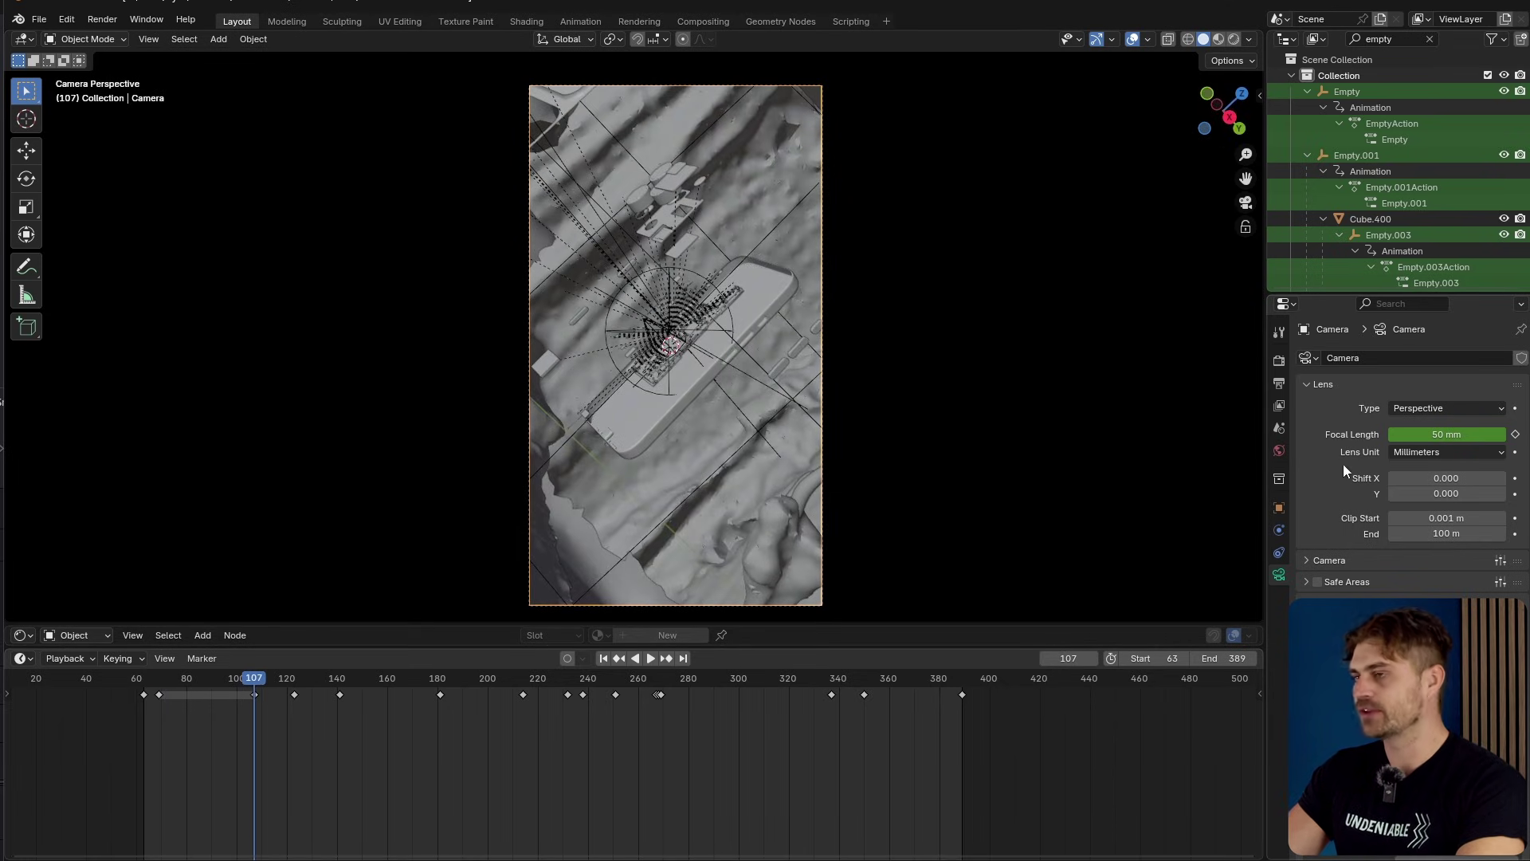
{"action": "key", "text": "space"}
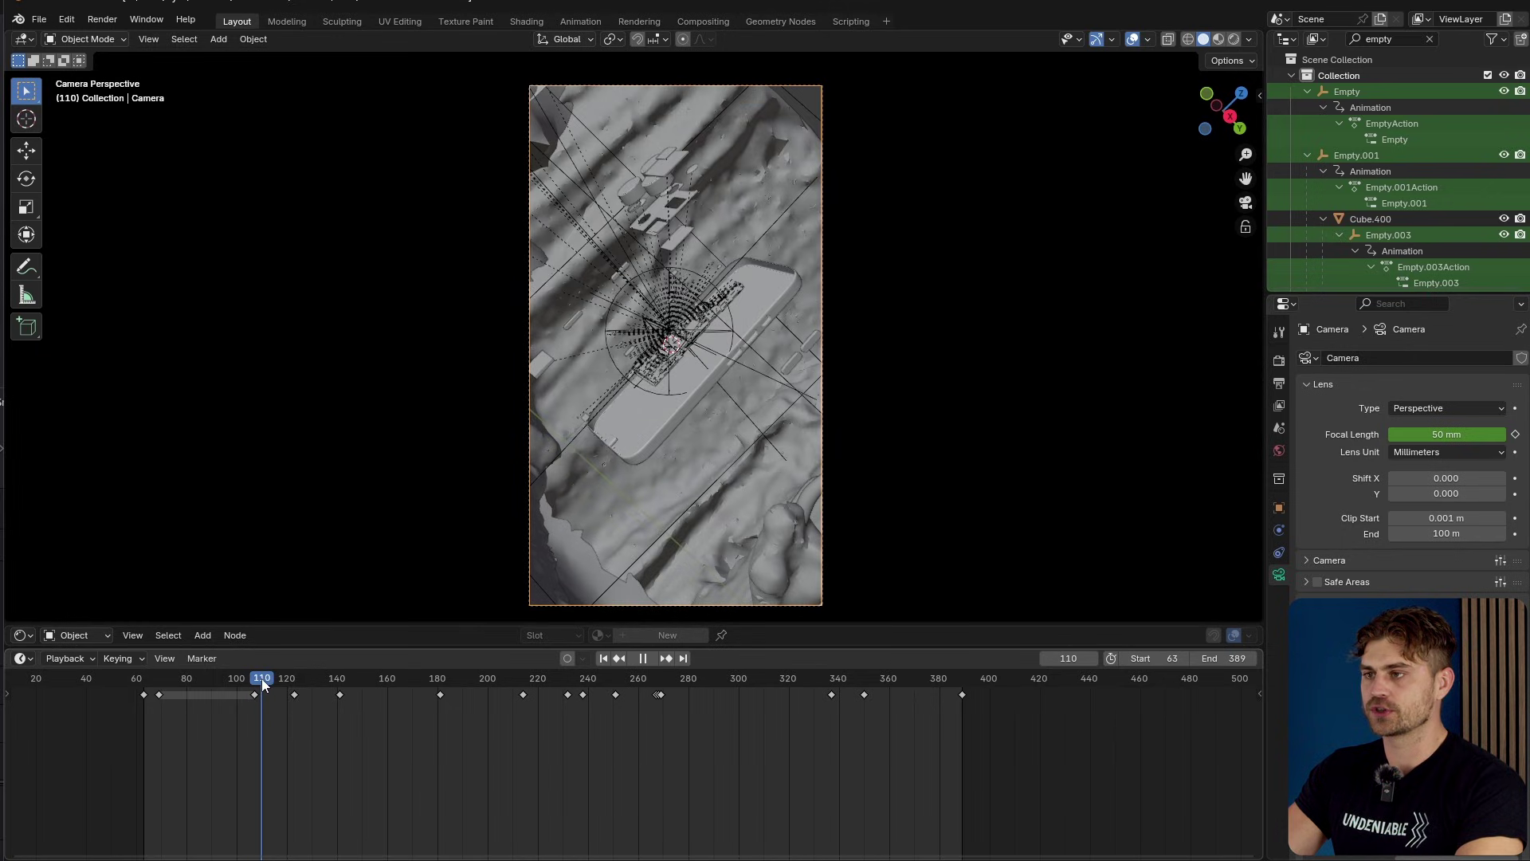
{"action": "left_click_drag", "start_coordinate": [330, 693], "coordinate": [427, 750]}
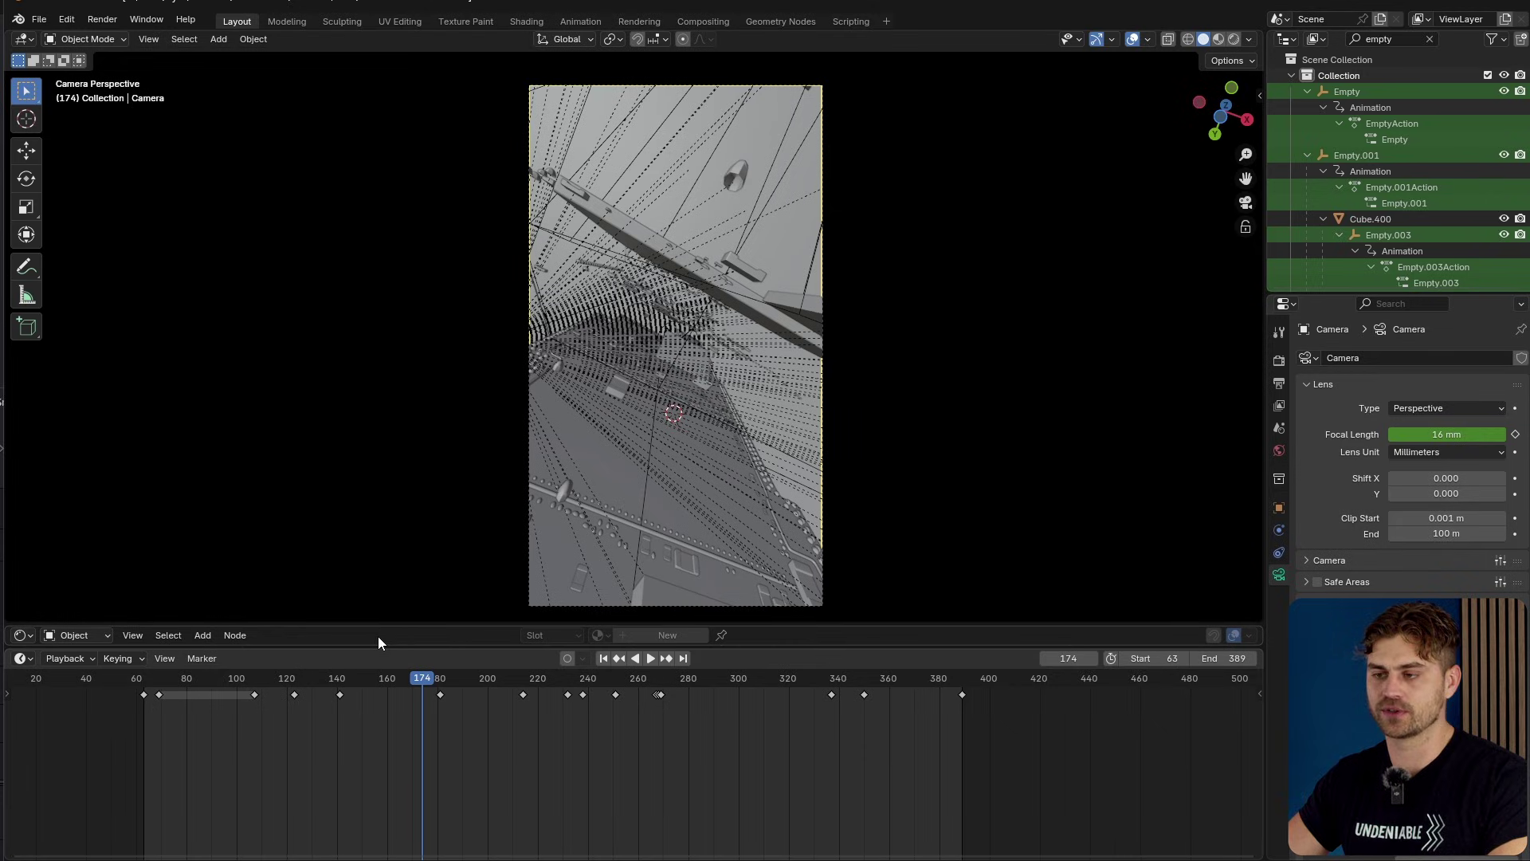
- Step the camera view through frames 228, 236 and 249 to the camera keyframe at frame 251
{"action": "key", "text": "space"}
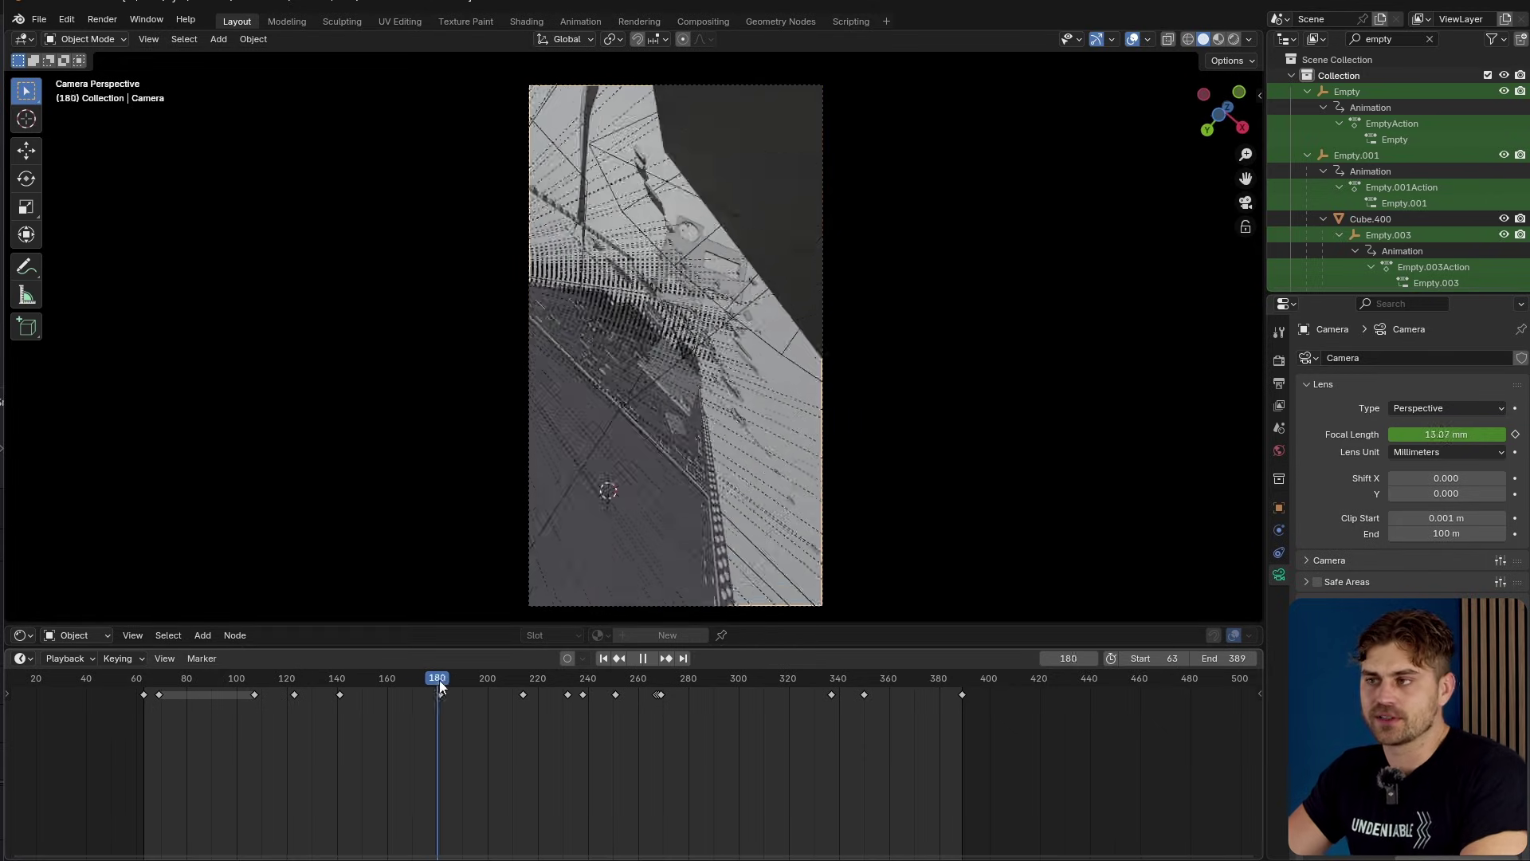
{"action": "left_click_drag", "start_coordinate": [454, 683], "coordinate": [558, 710]}
{"action": "key", "text": "space"}
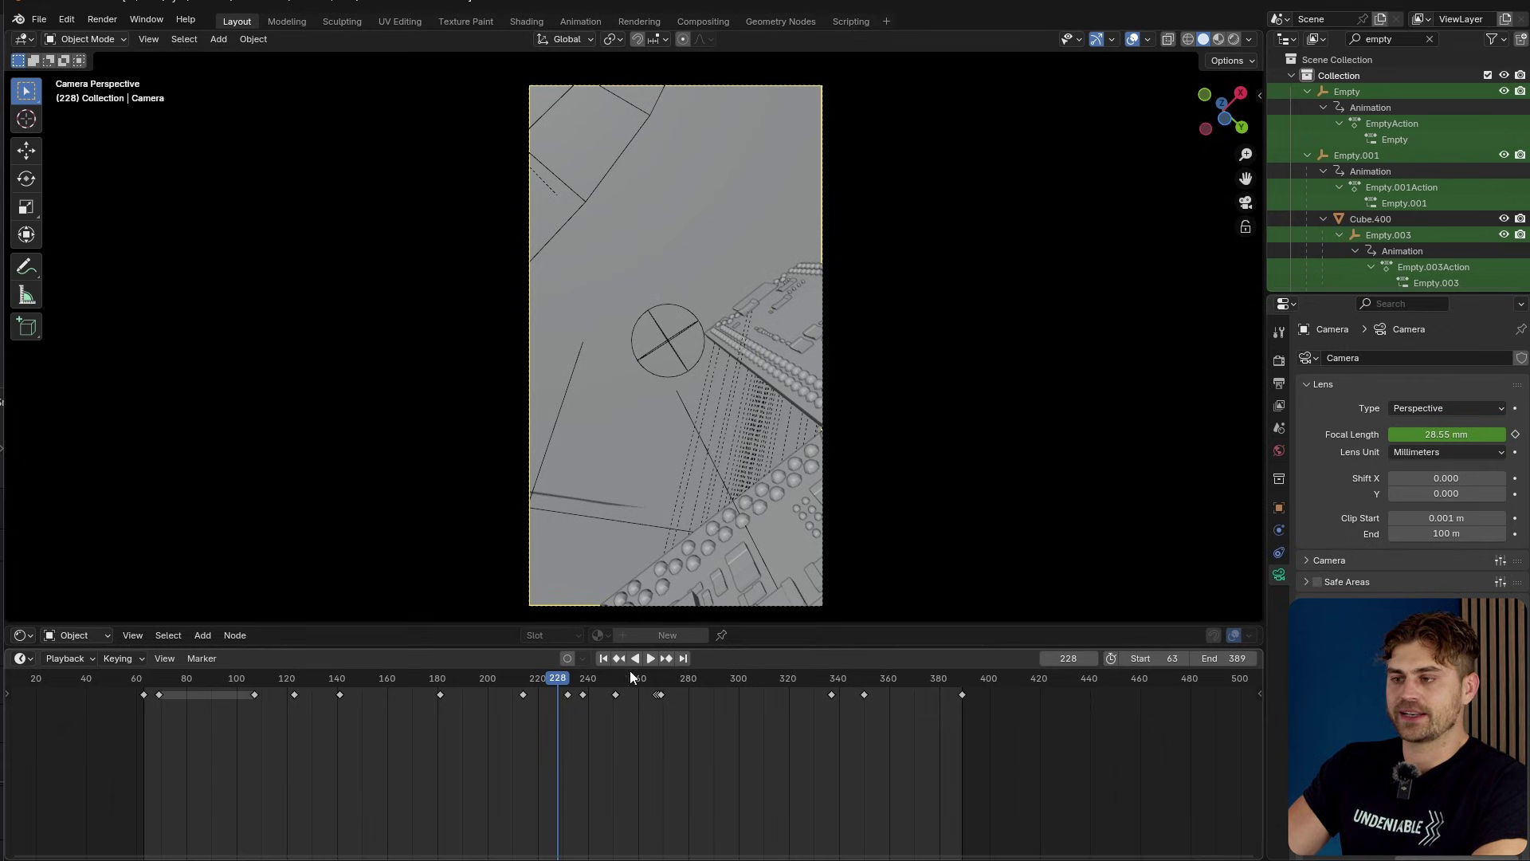
{"action": "key", "text": "space"}
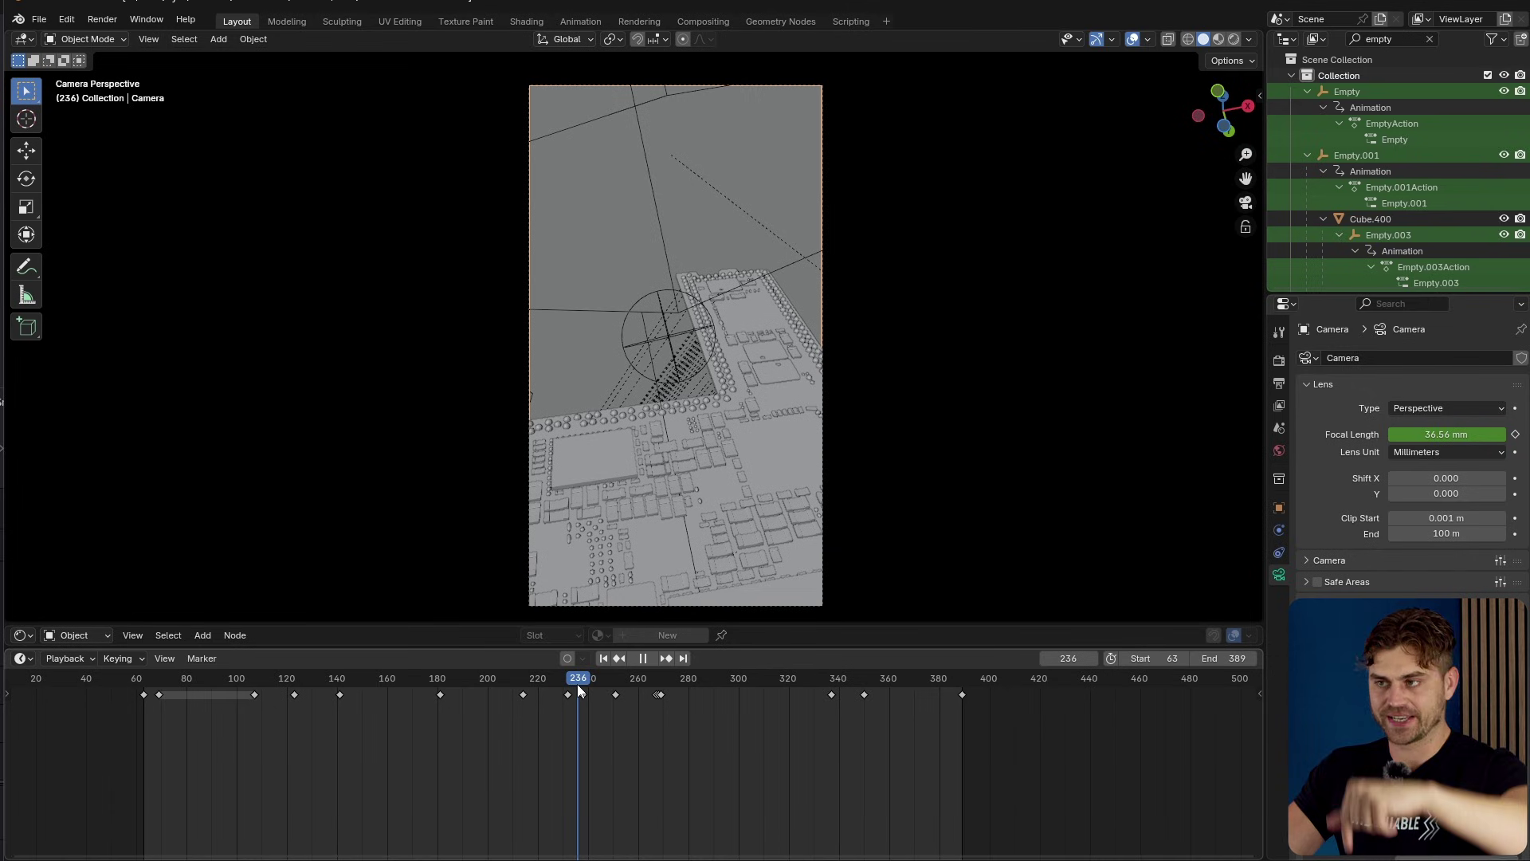
{"action": "left_click_drag", "start_coordinate": [578, 685], "coordinate": [610, 696]}
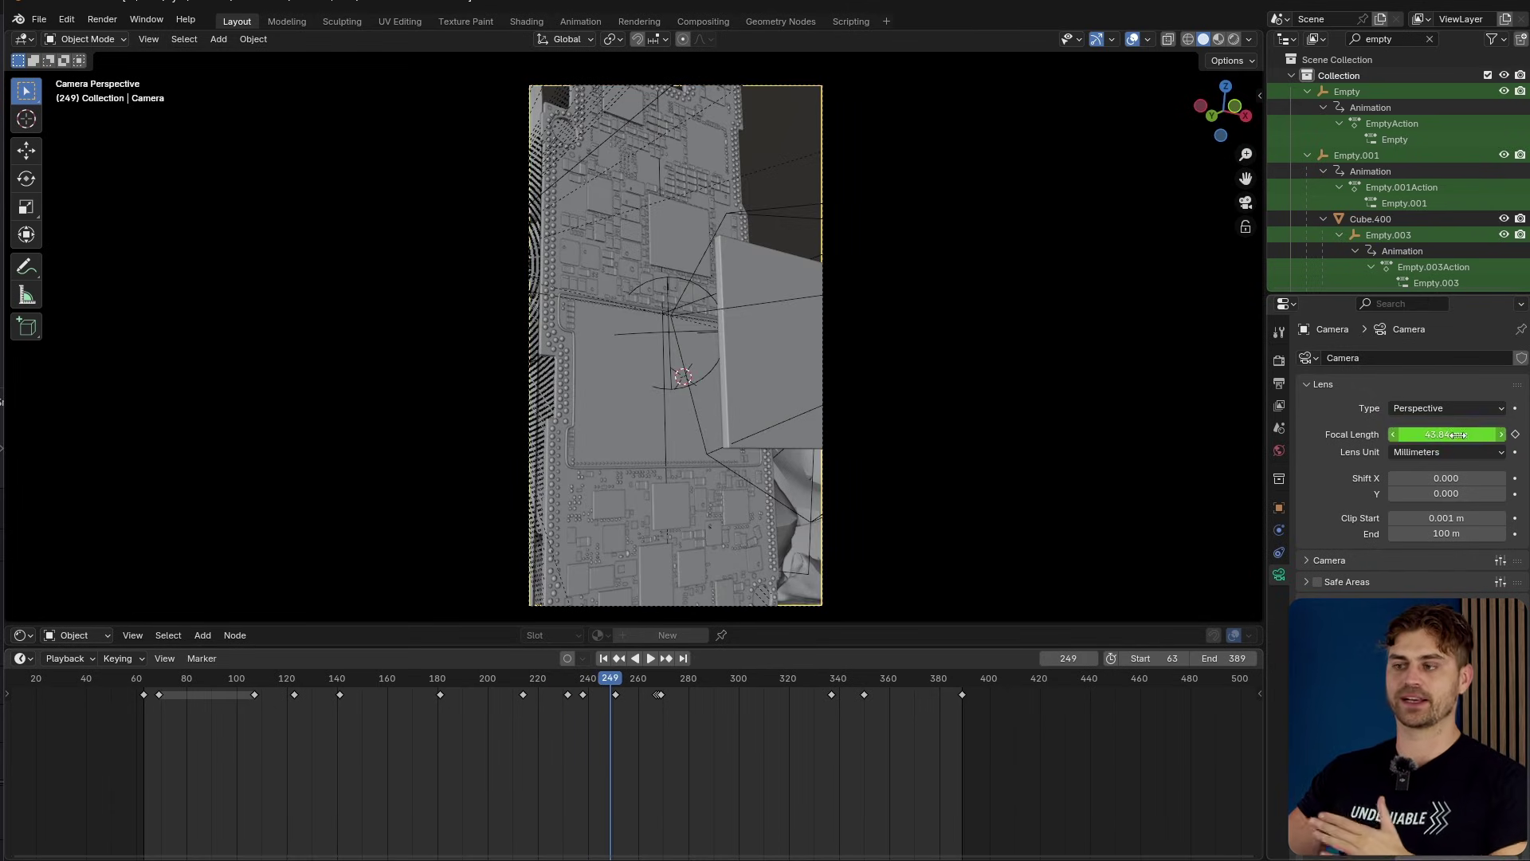
{"action": "left_click", "coordinate": [617, 668]}
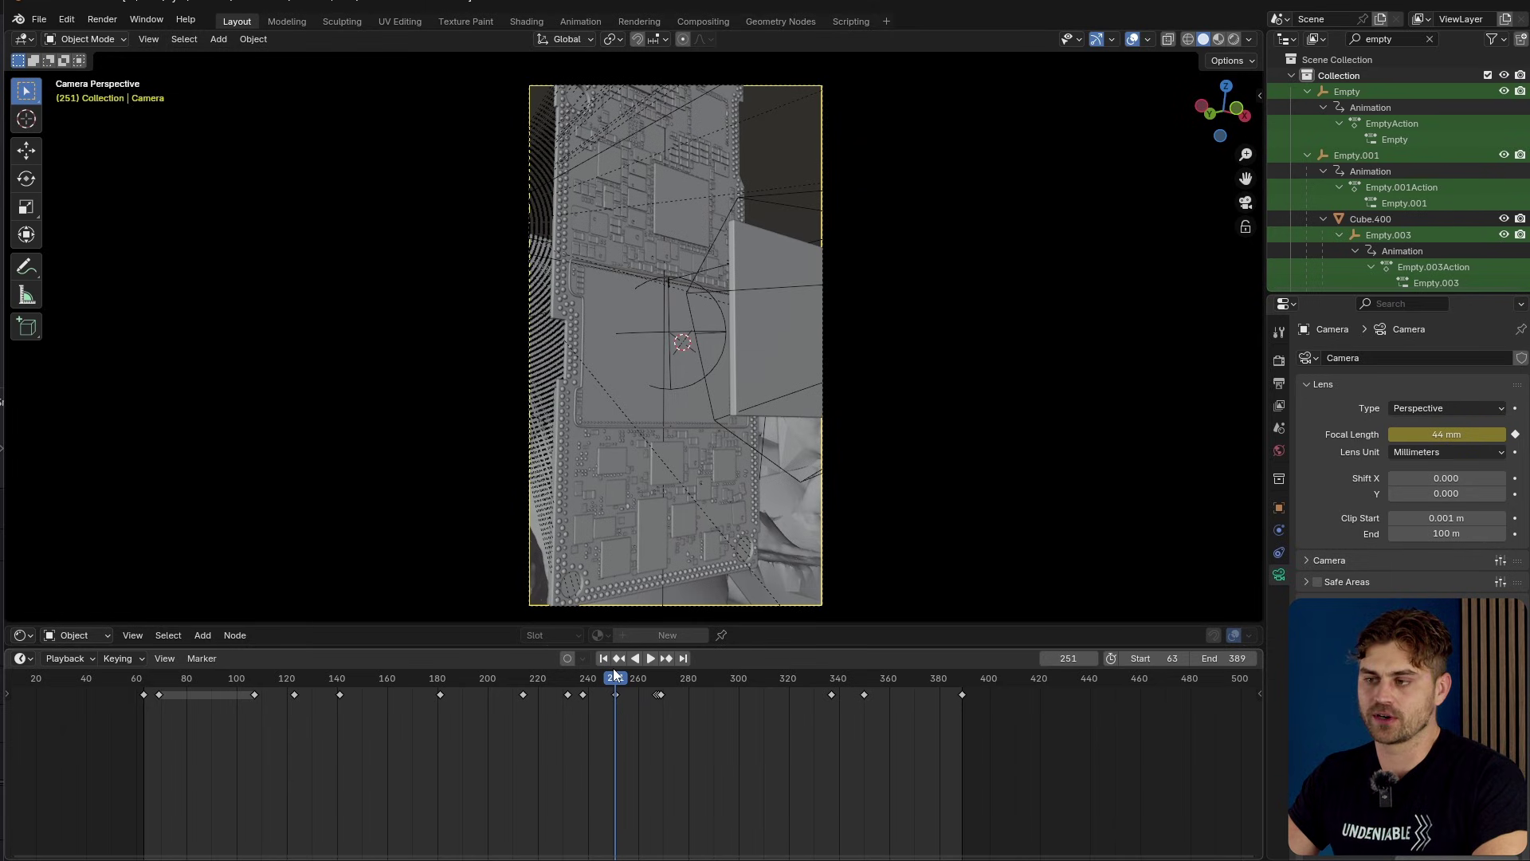
- Scrub to frame 262 and replay the large chip dropping into the logic board in the camera view
{"action": "left_click_drag", "start_coordinate": [614, 674], "coordinate": [643, 679]}
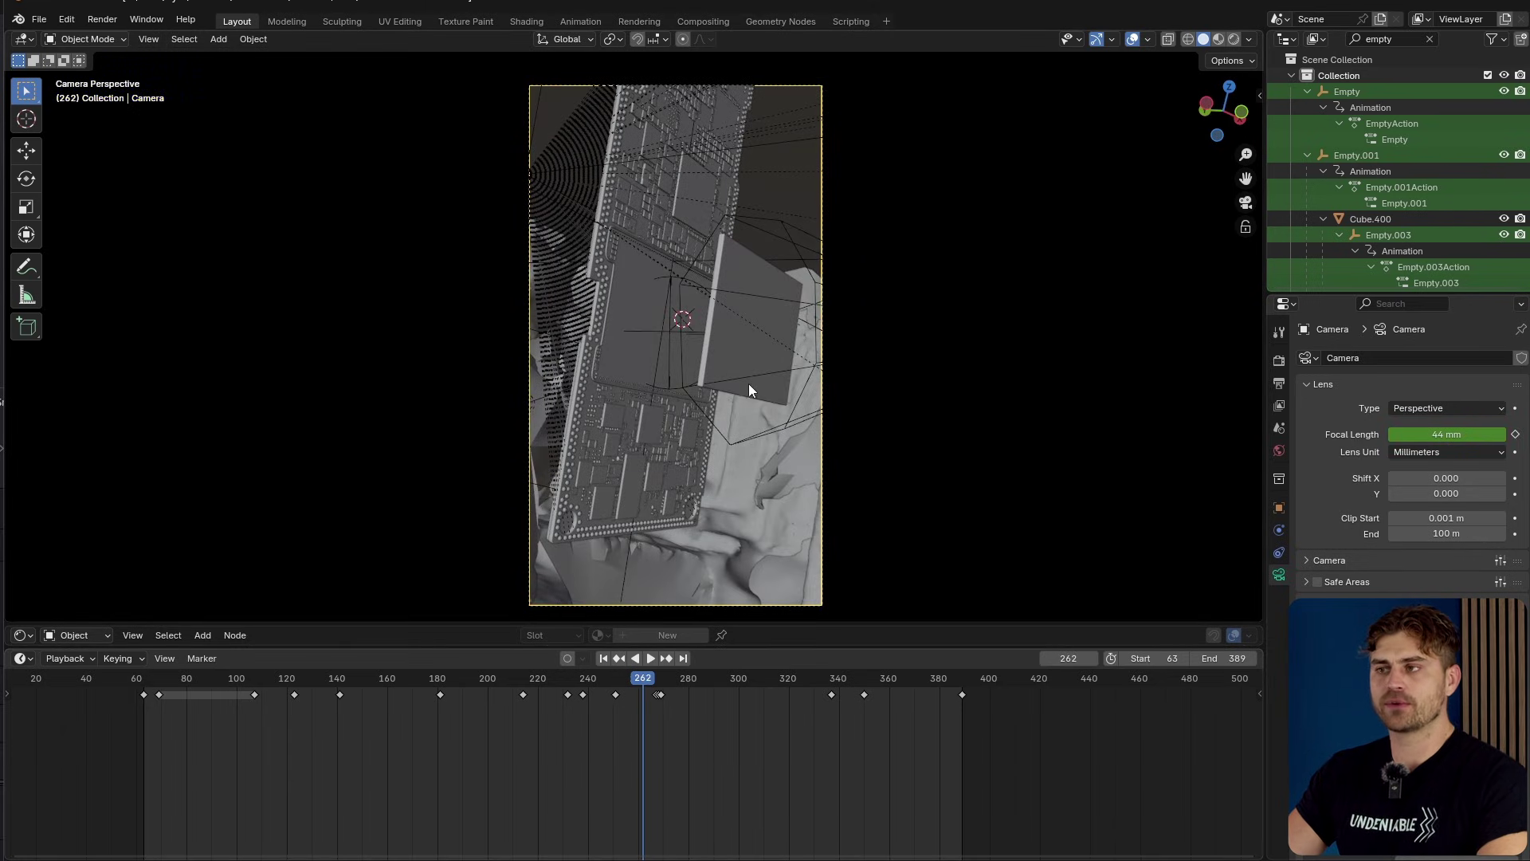
{"action": "key", "text": "space"}
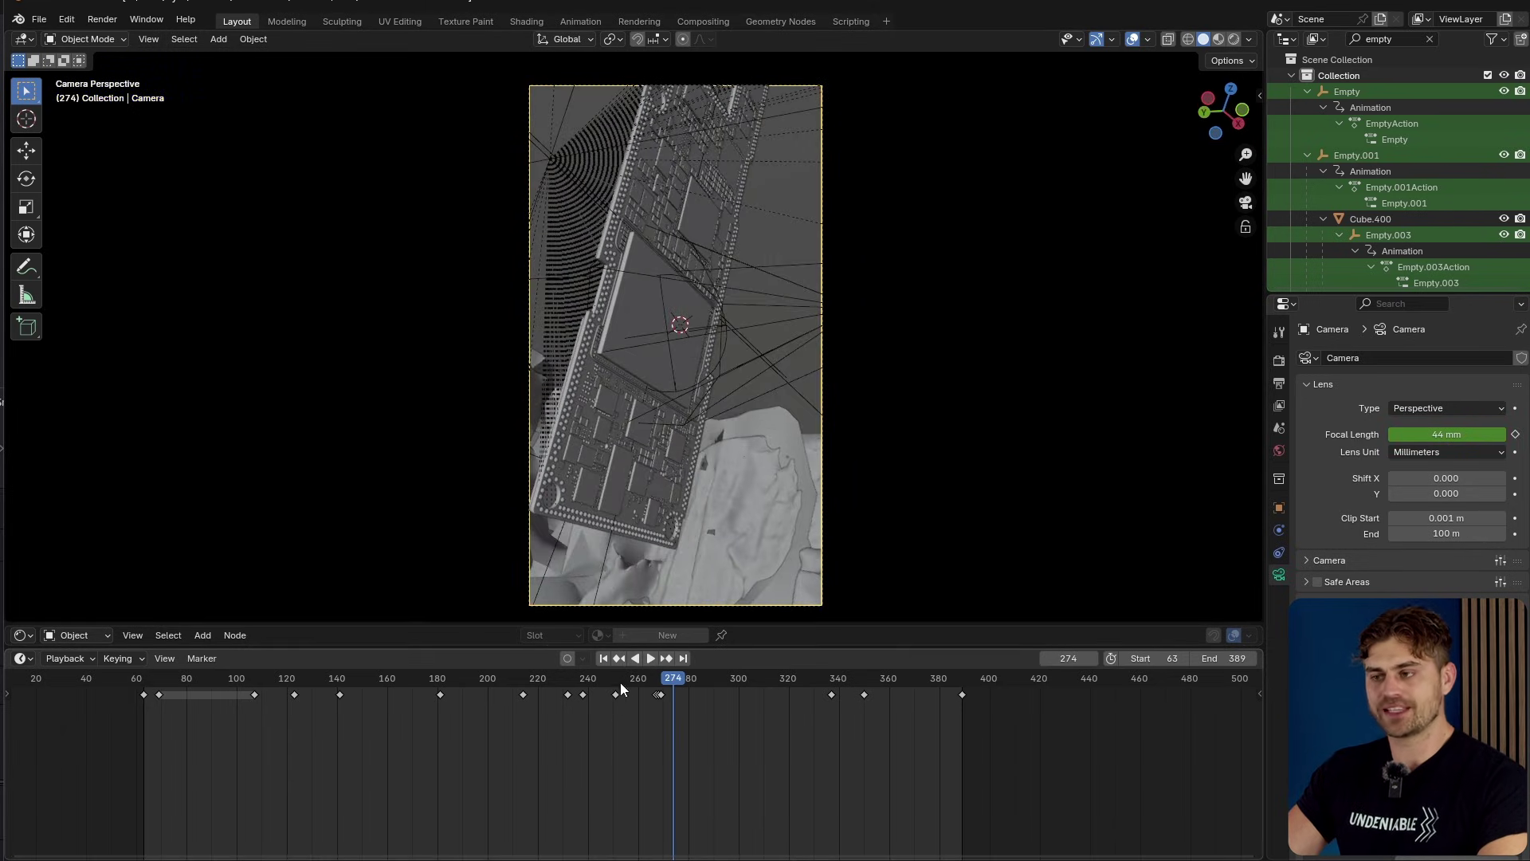
{"action": "left_click", "coordinate": [629, 682]}
{"action": "key", "text": "space"}
{"action": "key", "text": "space"}
- Leave the camera view and replay the large chip's placement up to frame 276 from outside
{"action": "middle_click_drag", "start_coordinate": [678, 542], "coordinate": [654, 526]}
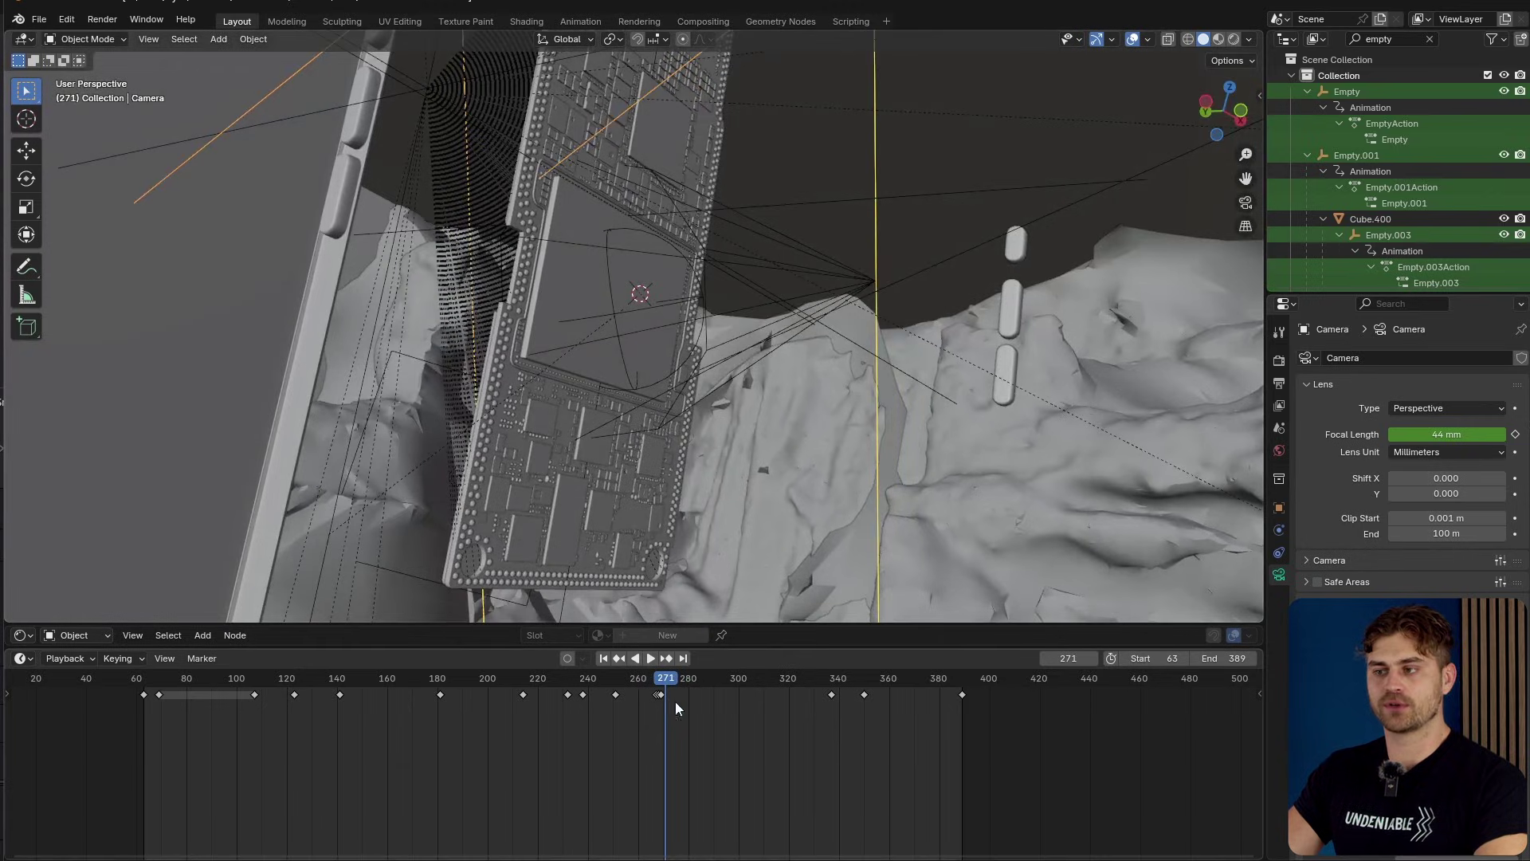
{"action": "left_click", "coordinate": [634, 680]}
{"action": "key", "text": "space"}
{"action": "key", "text": "space"}
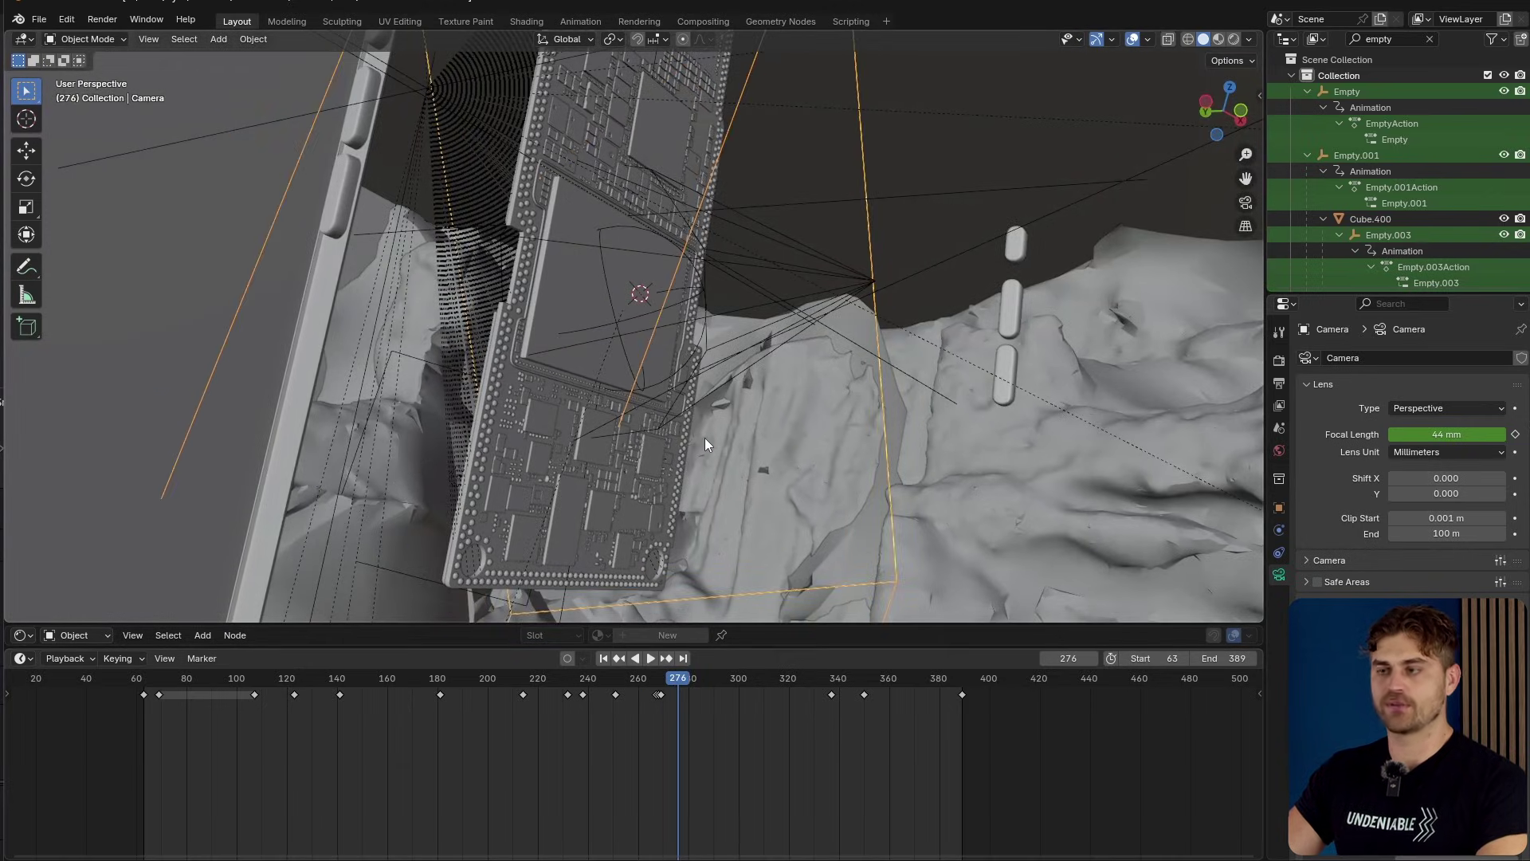
- Return to the camera view and play the chip placement again from about frame 263
{"action": "key", "text": "KP_0"}
{"action": "left_click", "coordinate": [646, 680]}
{"action": "key", "text": "space"}
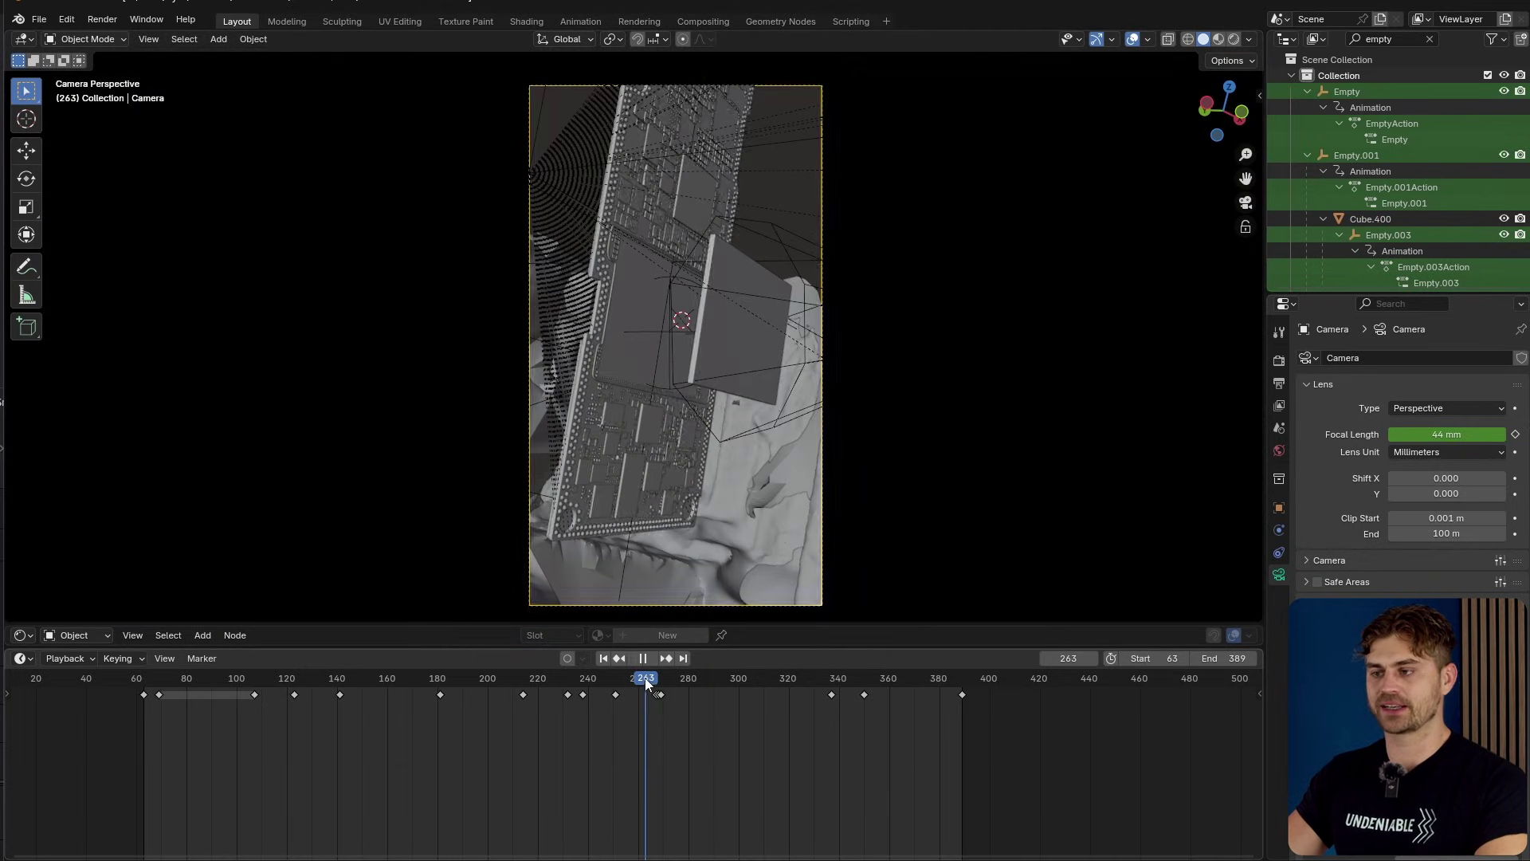
- Zoom in on the keyframes around frame 263 and replay the chip placement from frames 262 and 256
{"action": "key", "text": "space"}
{"action": "scroll", "coordinate": [688, 703], "scroll_direction": "up", "scroll_amount": 16}
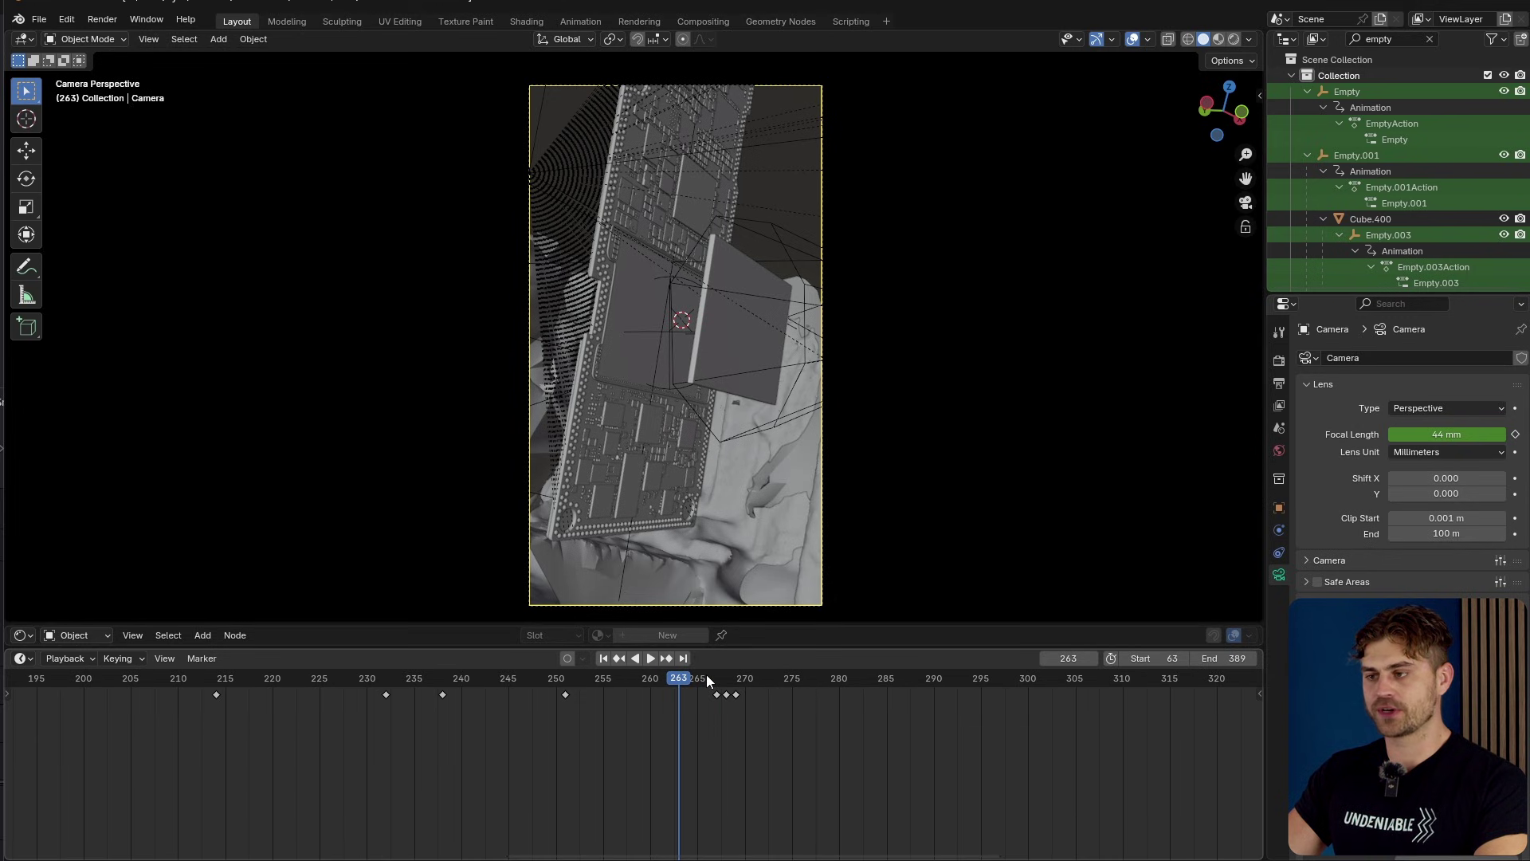
{"action": "left_click_drag", "start_coordinate": [706, 676], "coordinate": [673, 702]}
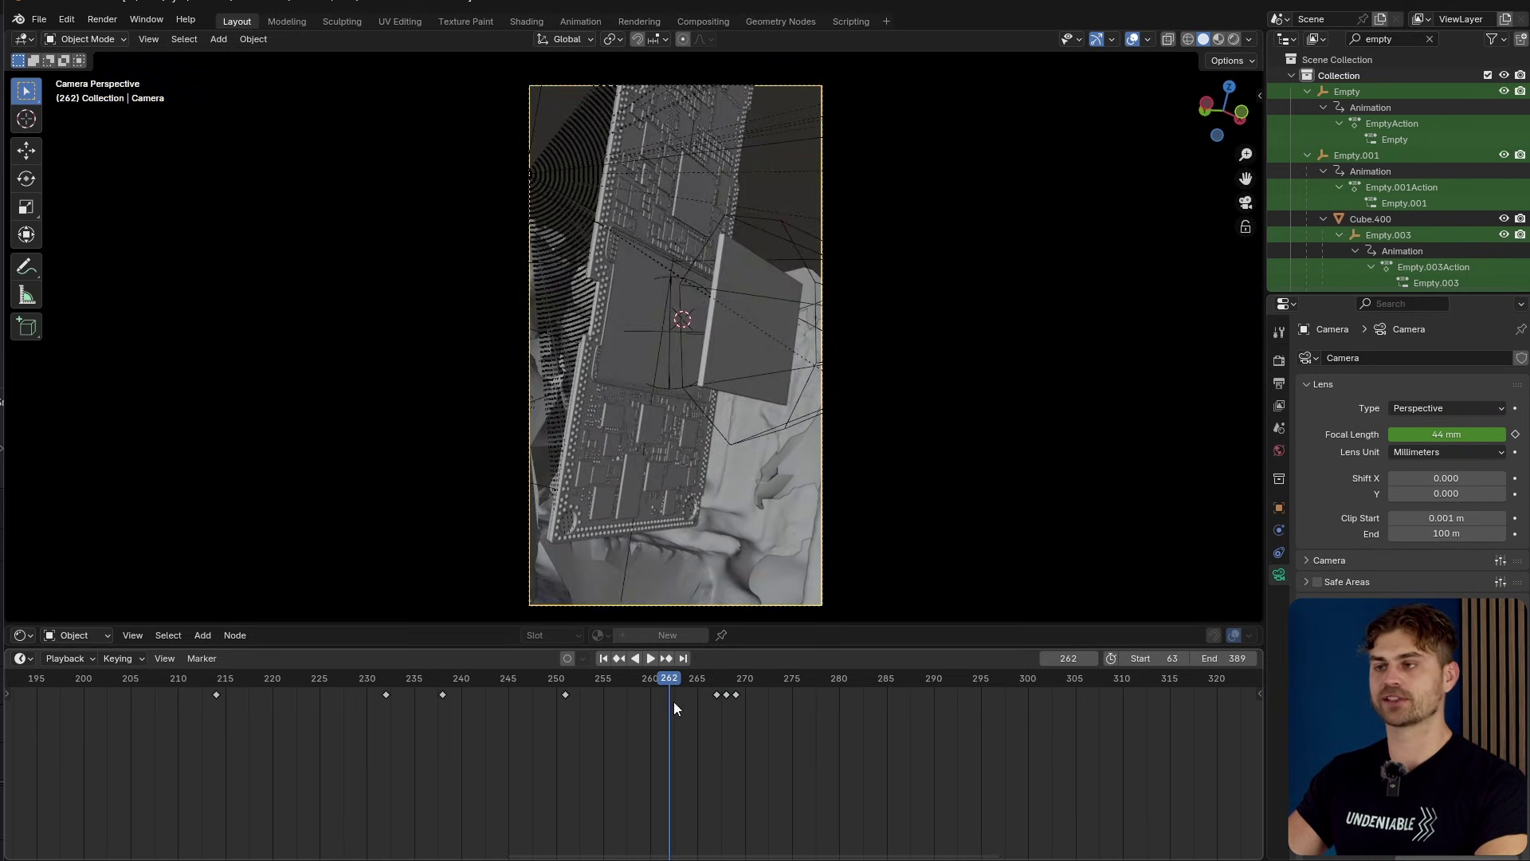
{"action": "key", "text": "space"}
{"action": "left_click", "coordinate": [615, 689]}
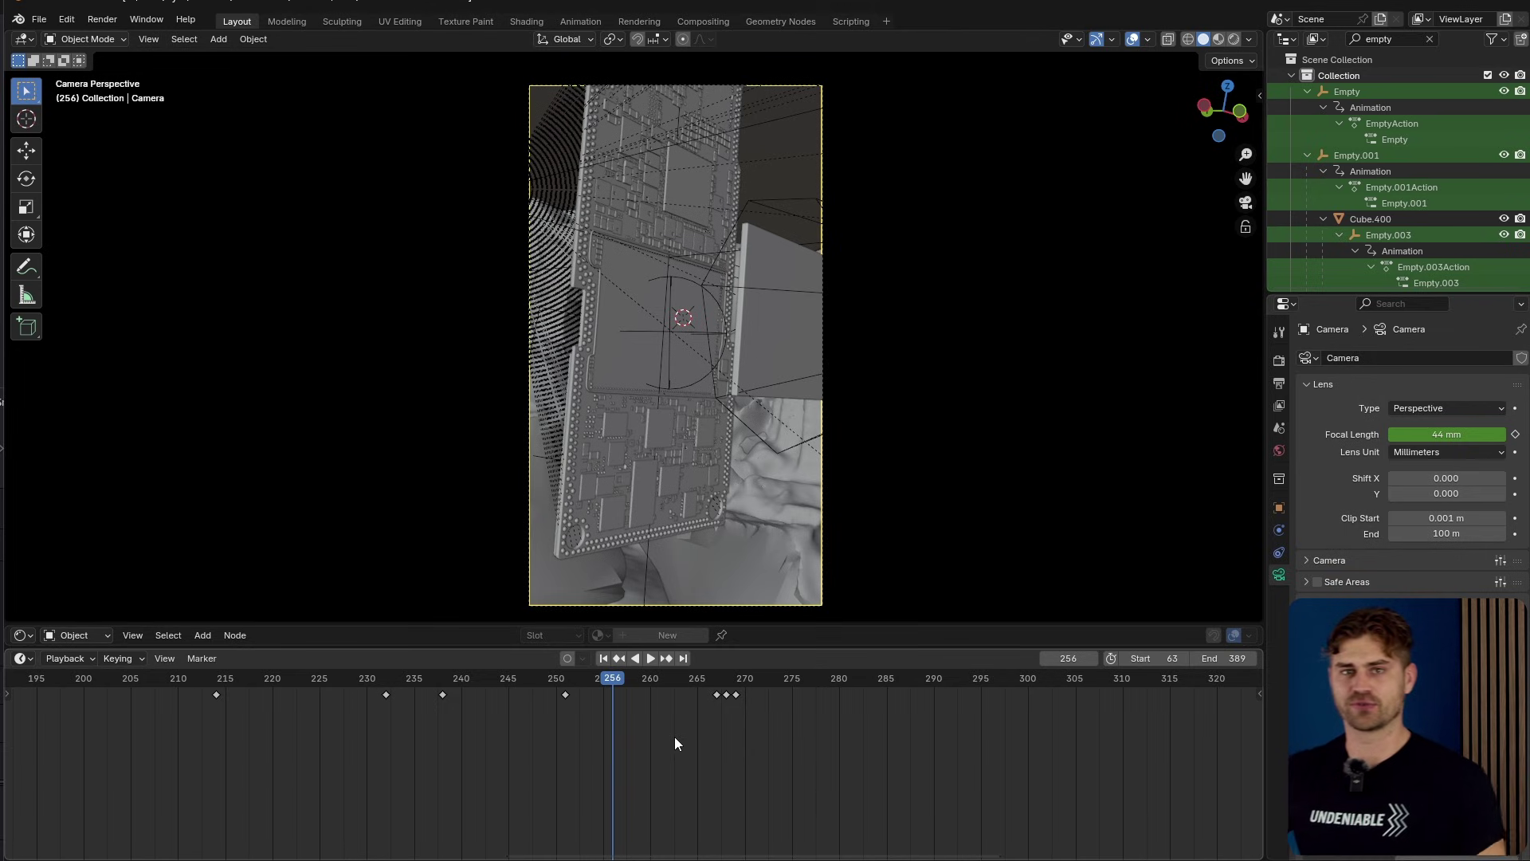
{"action": "key", "text": "space"}
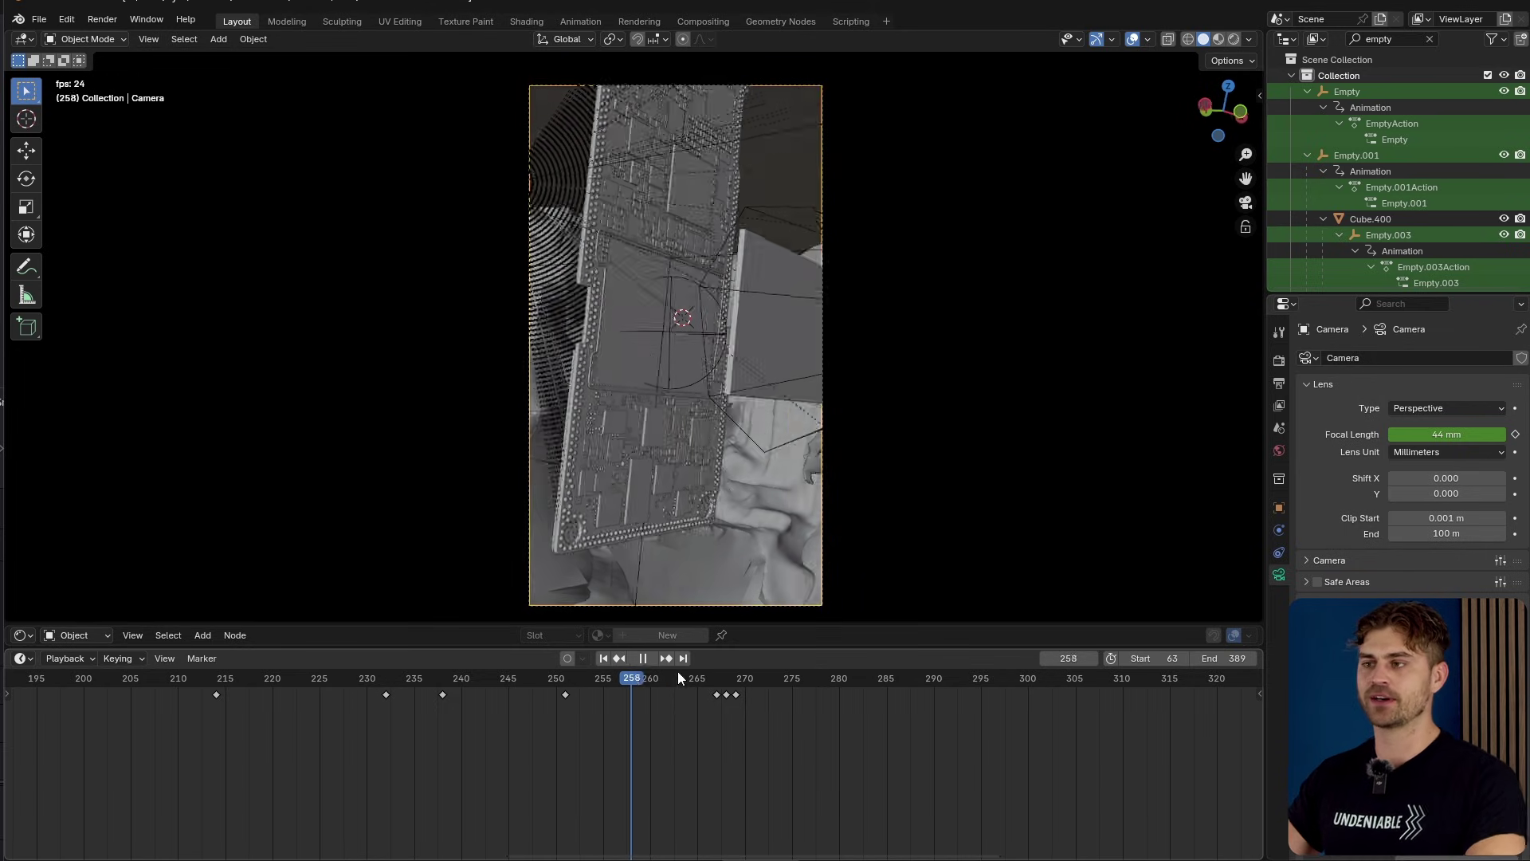
{"action": "key", "text": "space"}
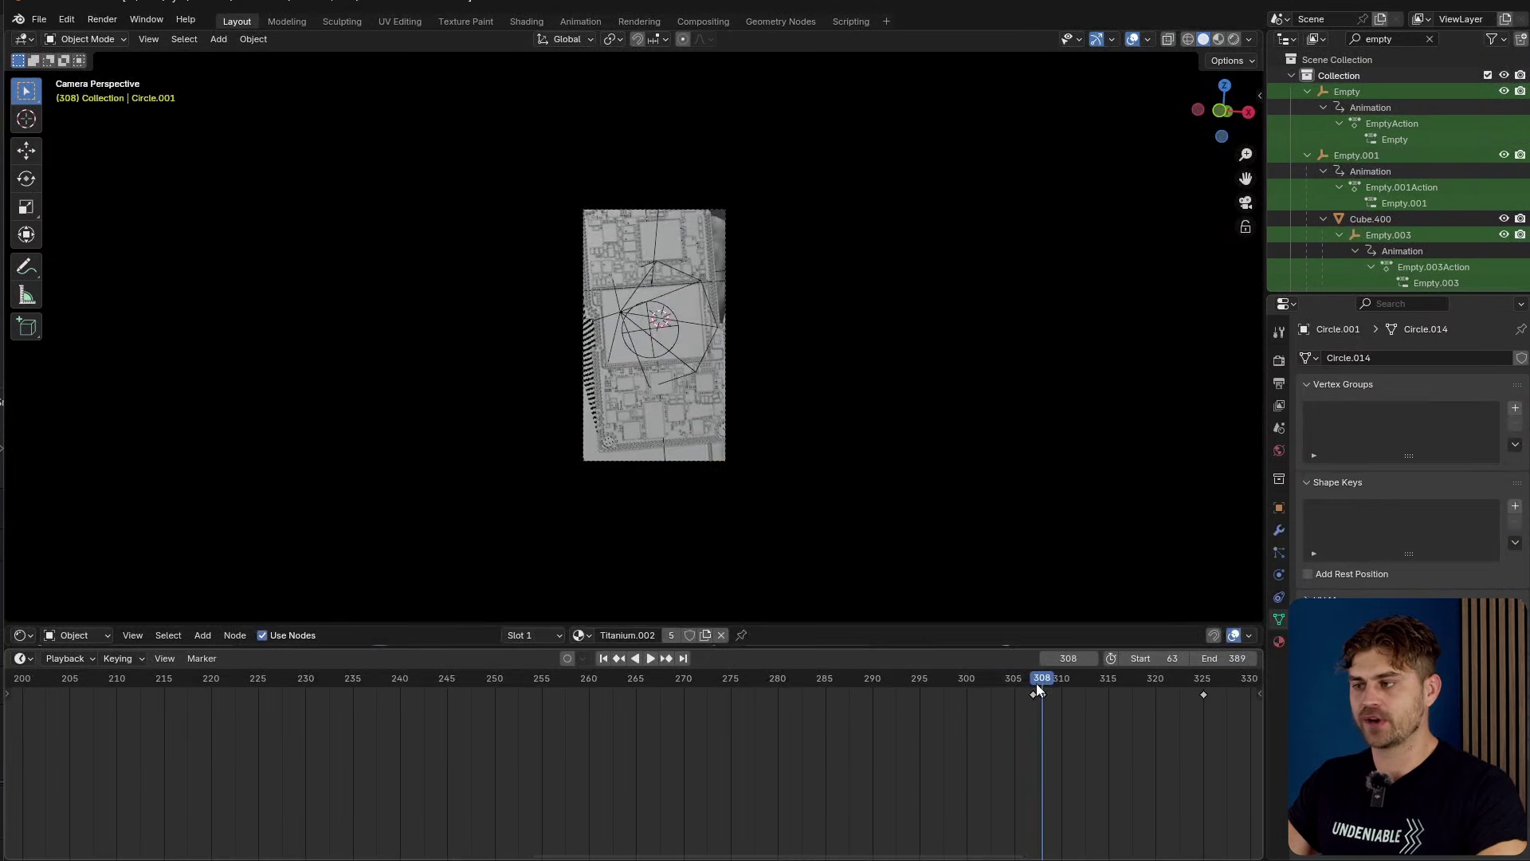
- Scrub to frame 315 and leave the camera view to inspect the lens ring in front of the logic board
{"action": "left_click_drag", "start_coordinate": [1036, 682], "coordinate": [1107, 674]}
{"action": "middle_click_drag", "start_coordinate": [786, 337], "coordinate": [714, 412]}
{"action": "middle_click_drag", "start_coordinate": [650, 319], "coordinate": [668, 354], "text": "shift"}
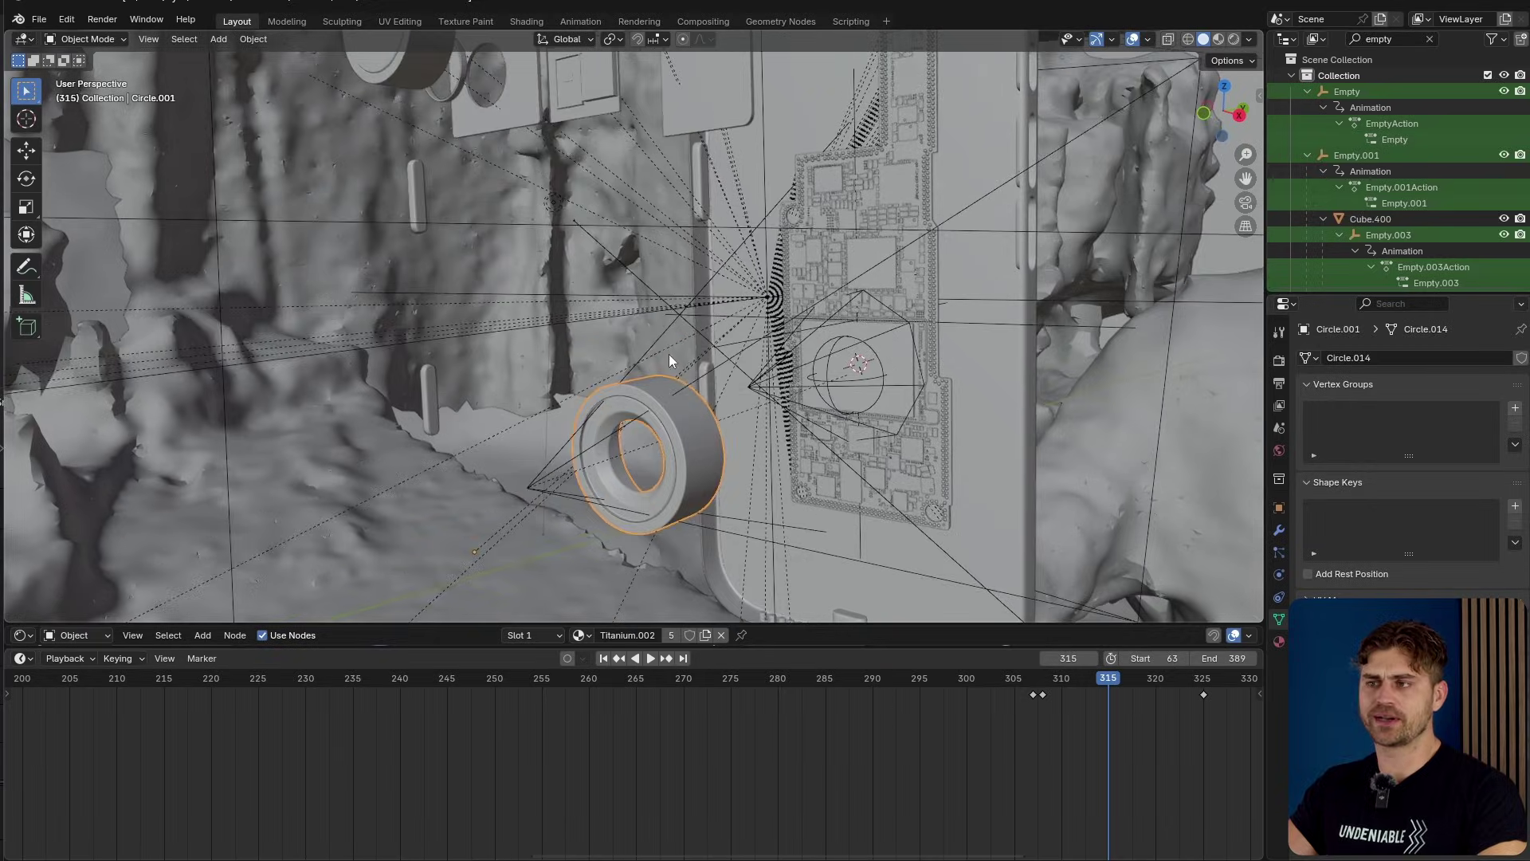
{"action": "scroll", "coordinate": [668, 354], "scroll_direction": "down", "scroll_amount": 2}
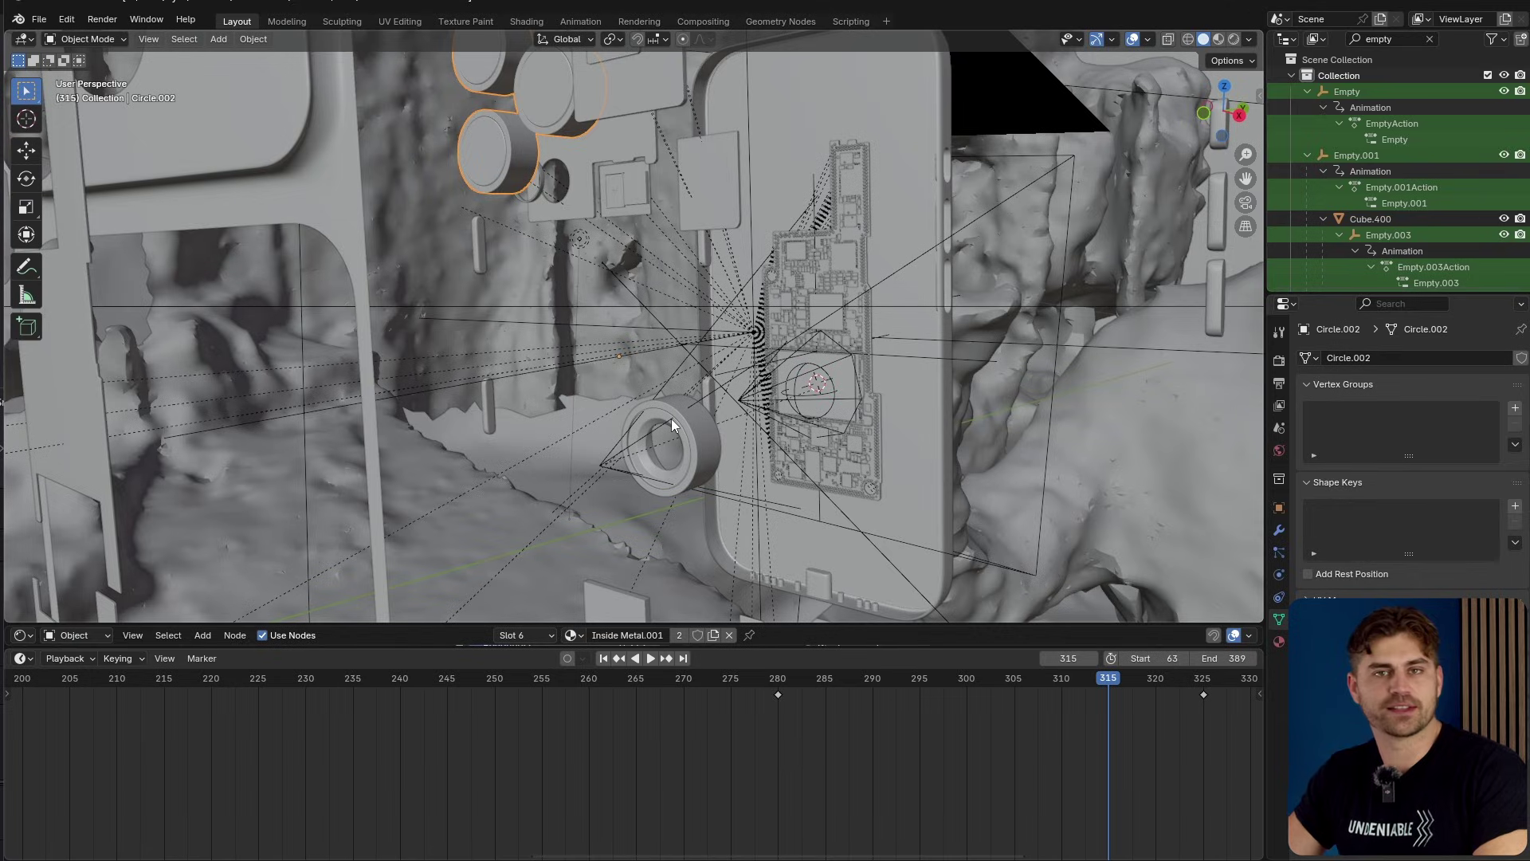
- At frame 325, select the glass sphere inside the lens ring and inspect it from outside the camera view
{"action": "scroll", "coordinate": [681, 395], "scroll_direction": "down", "scroll_amount": 10, "text": "alt"}
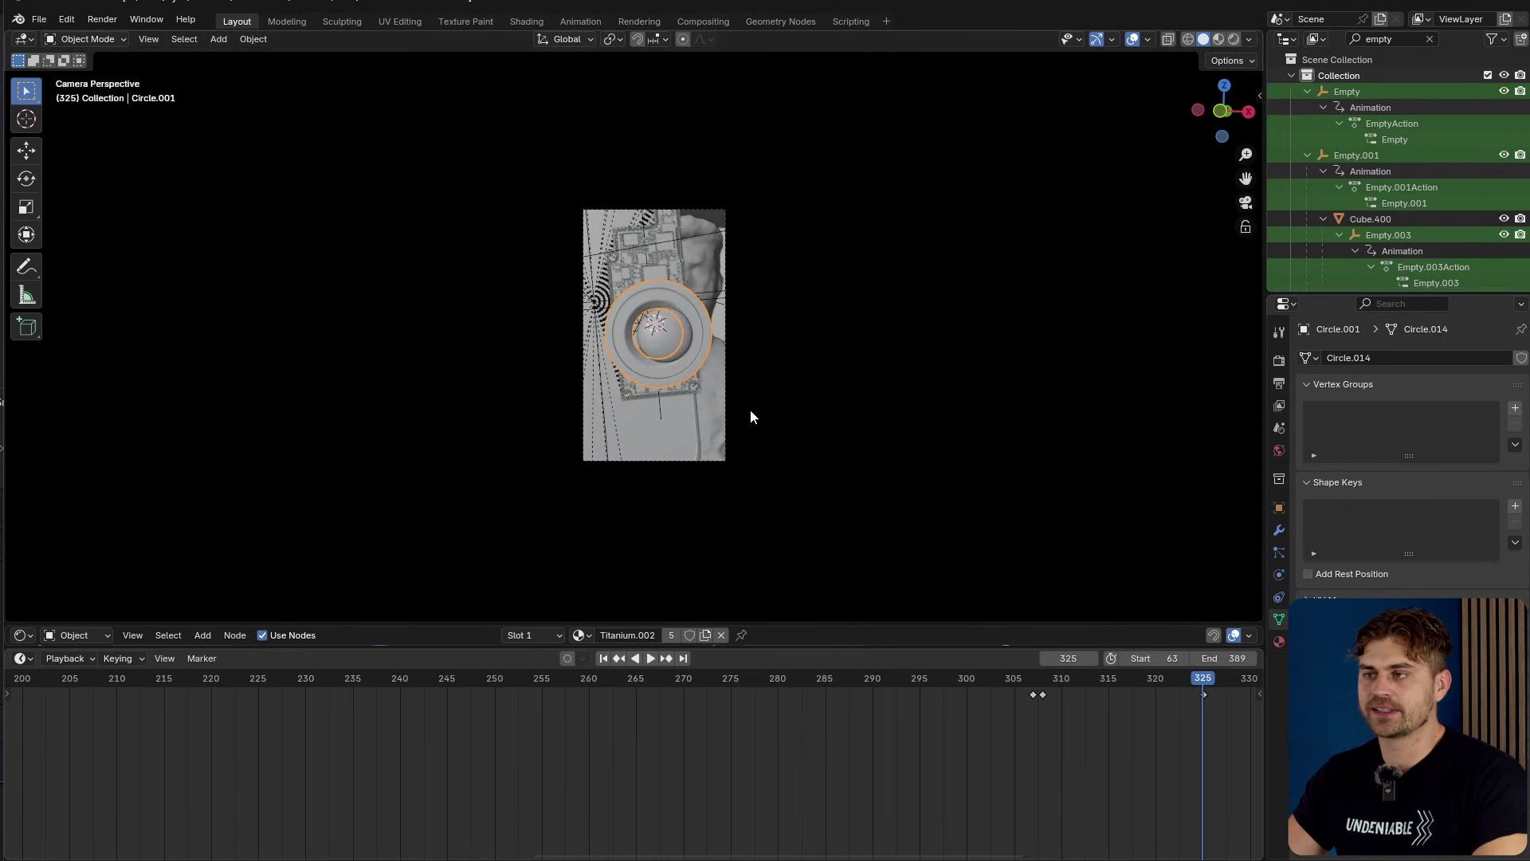
{"action": "left_click", "coordinate": [672, 325]}
{"action": "middle_click_drag", "start_coordinate": [777, 339], "coordinate": [806, 403]}
{"action": "scroll", "coordinate": [630, 367], "scroll_direction": "down", "scroll_amount": 4}
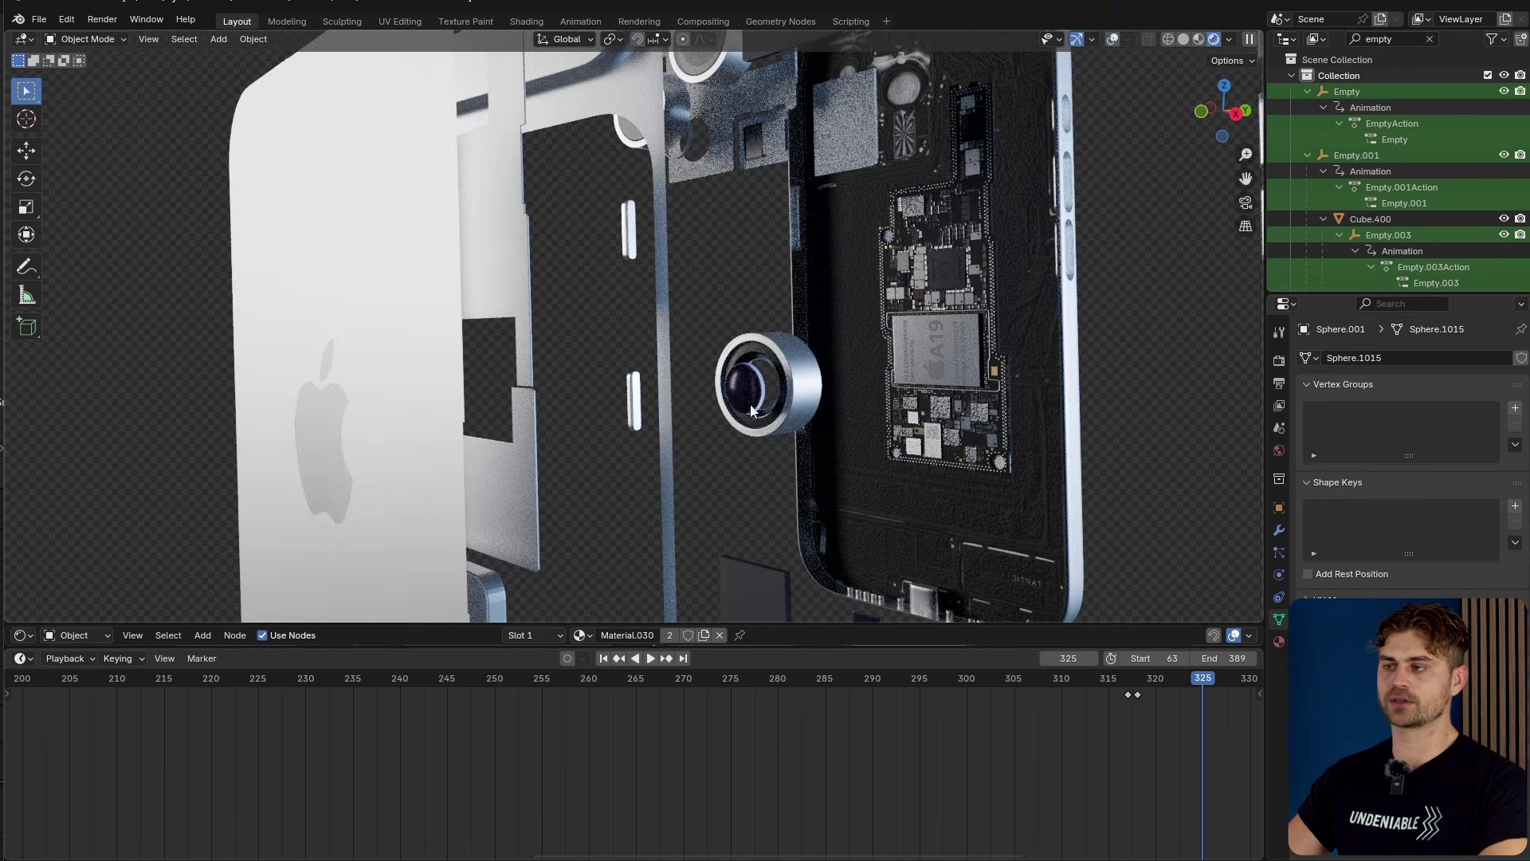
- Select the phone's back panel with the Apple logo cutout and examine its material nodes in the Shader Editor
{"action": "scroll", "coordinate": [560, 424], "scroll_direction": "down", "scroll_amount": 3}
{"action": "middle_click_drag", "start_coordinate": [558, 422], "coordinate": [609, 430]}
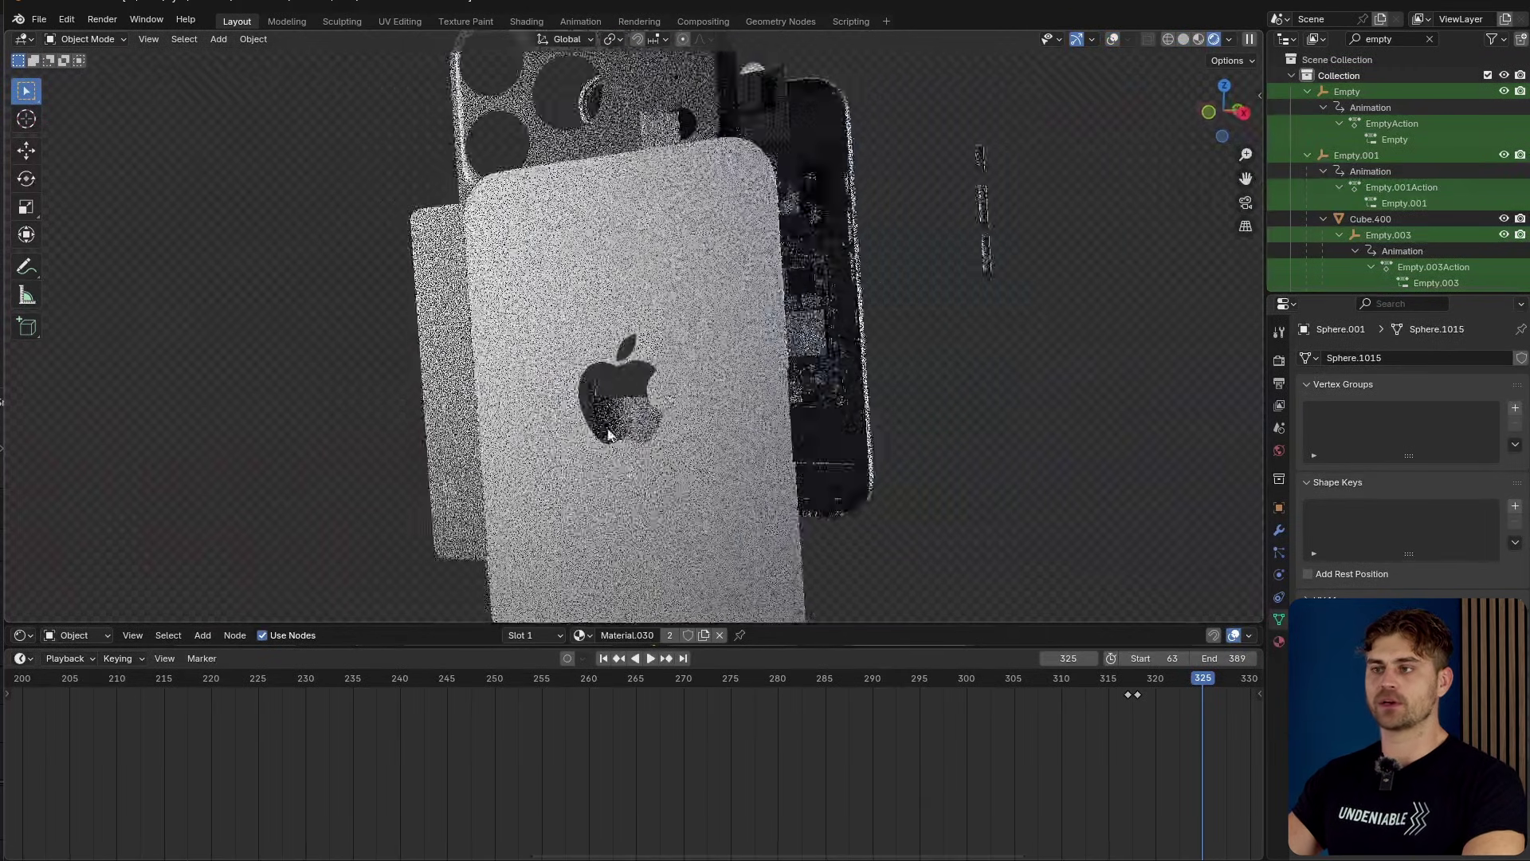
{"action": "scroll", "coordinate": [618, 427], "scroll_direction": "up", "scroll_amount": 3}
{"action": "left_click", "coordinate": [614, 463]}
{"action": "left_click", "coordinate": [20, 658]}
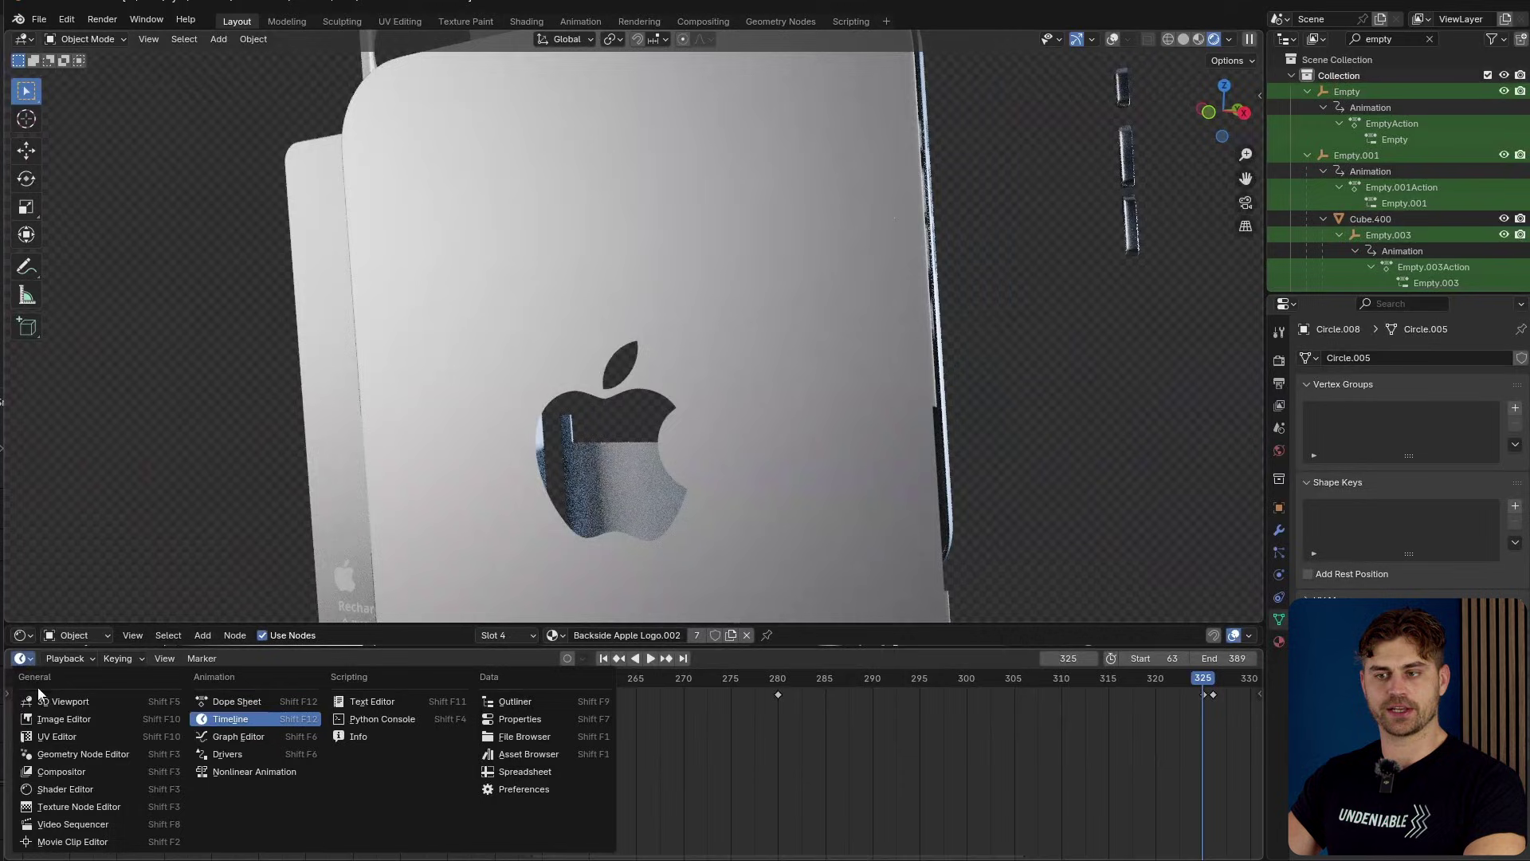
{"action": "left_click", "coordinate": [98, 773]}
{"action": "scroll", "coordinate": [399, 773], "scroll_direction": "down", "scroll_amount": 5}
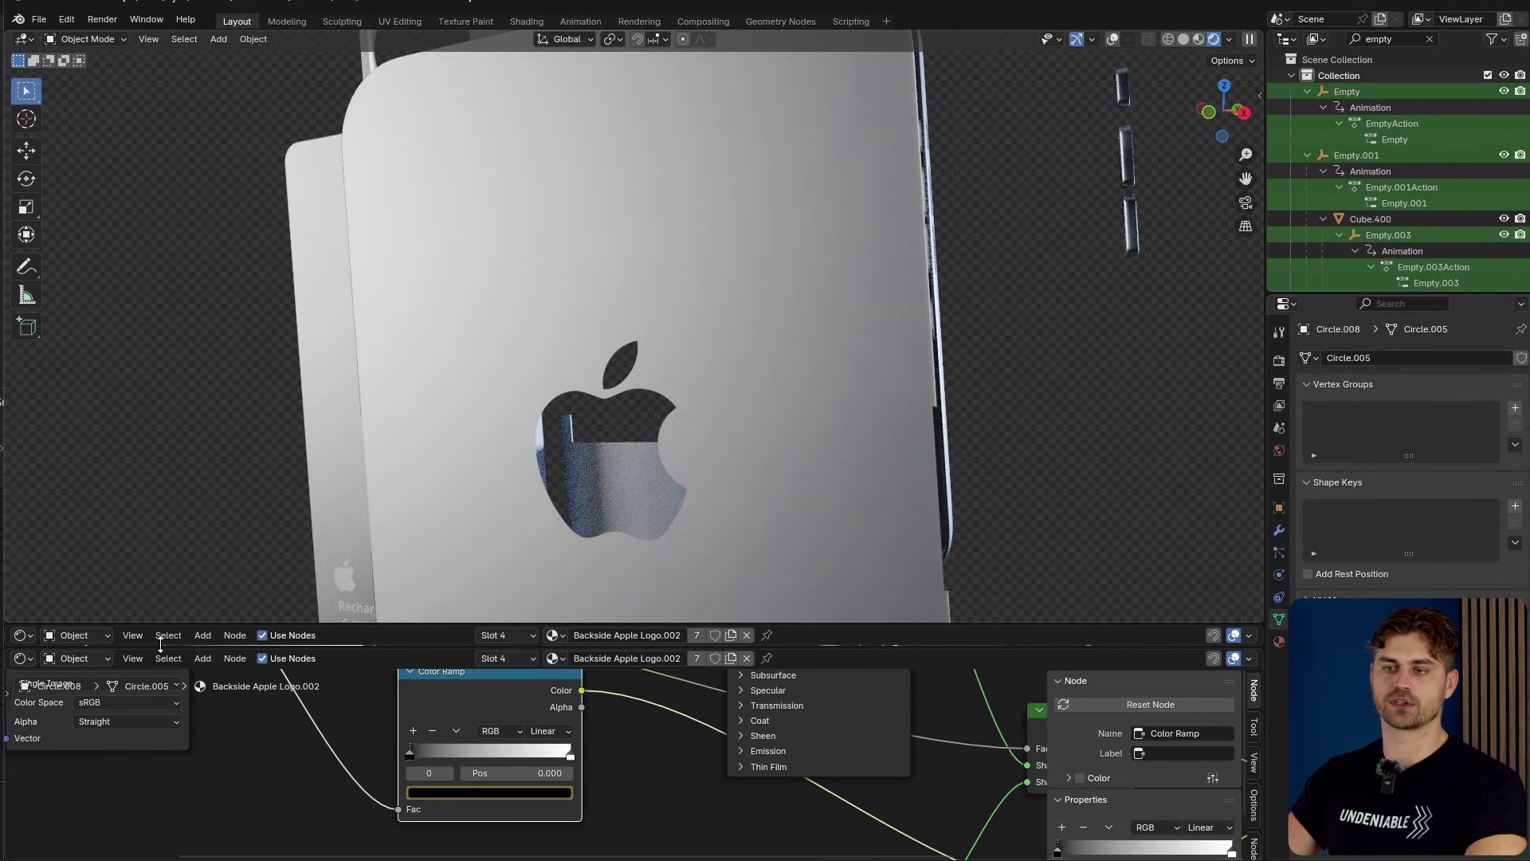
{"action": "scroll", "coordinate": [829, 745], "scroll_direction": "down", "scroll_amount": 6}
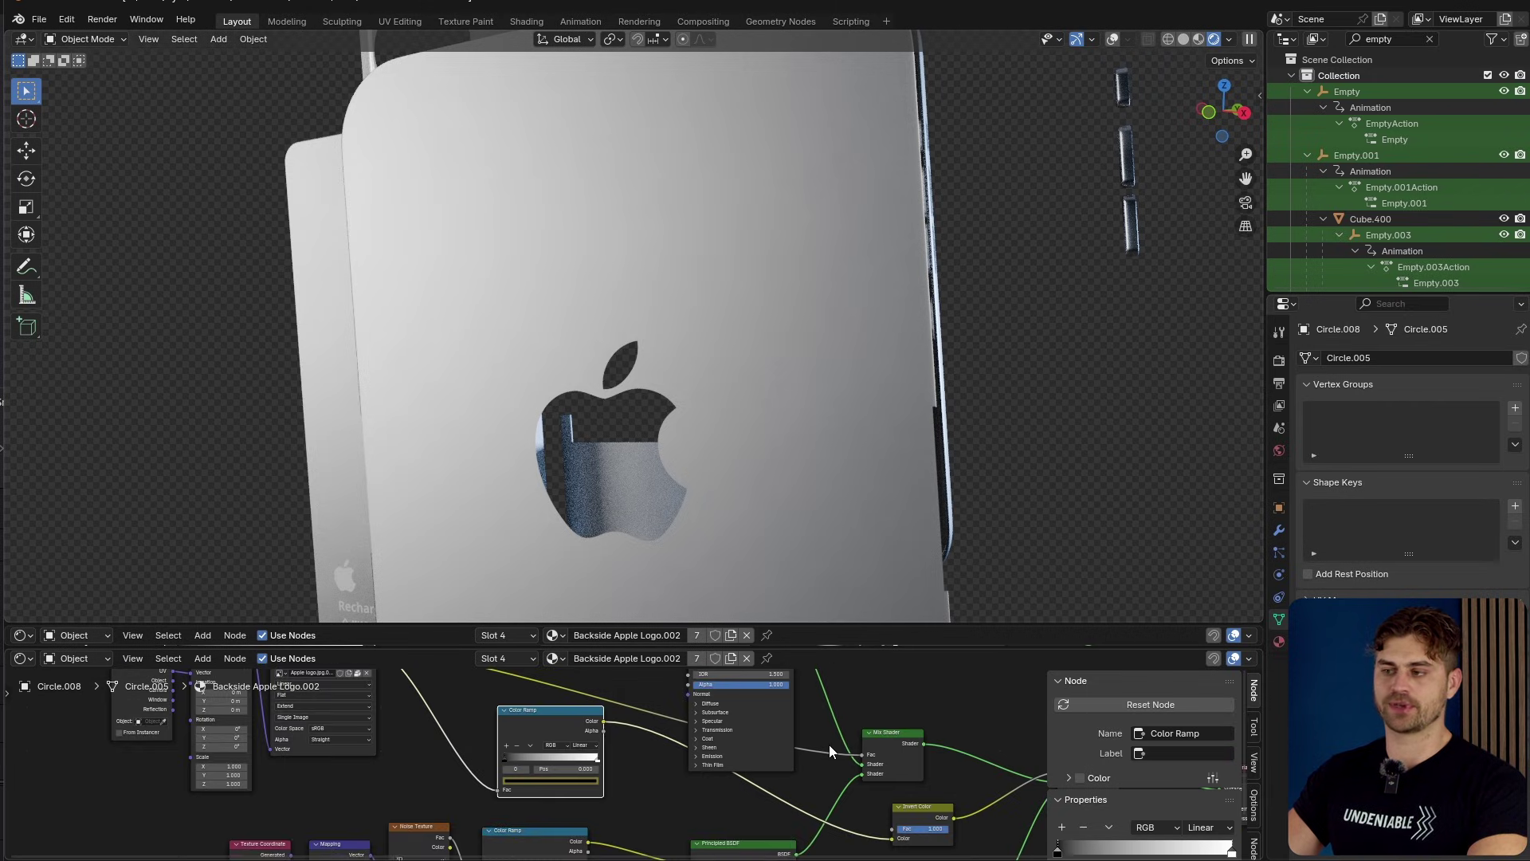
- Switch the lower editor back to the Timeline and review the phone closing up after frame 325 from outside
{"action": "left_click", "coordinate": [21, 659]}
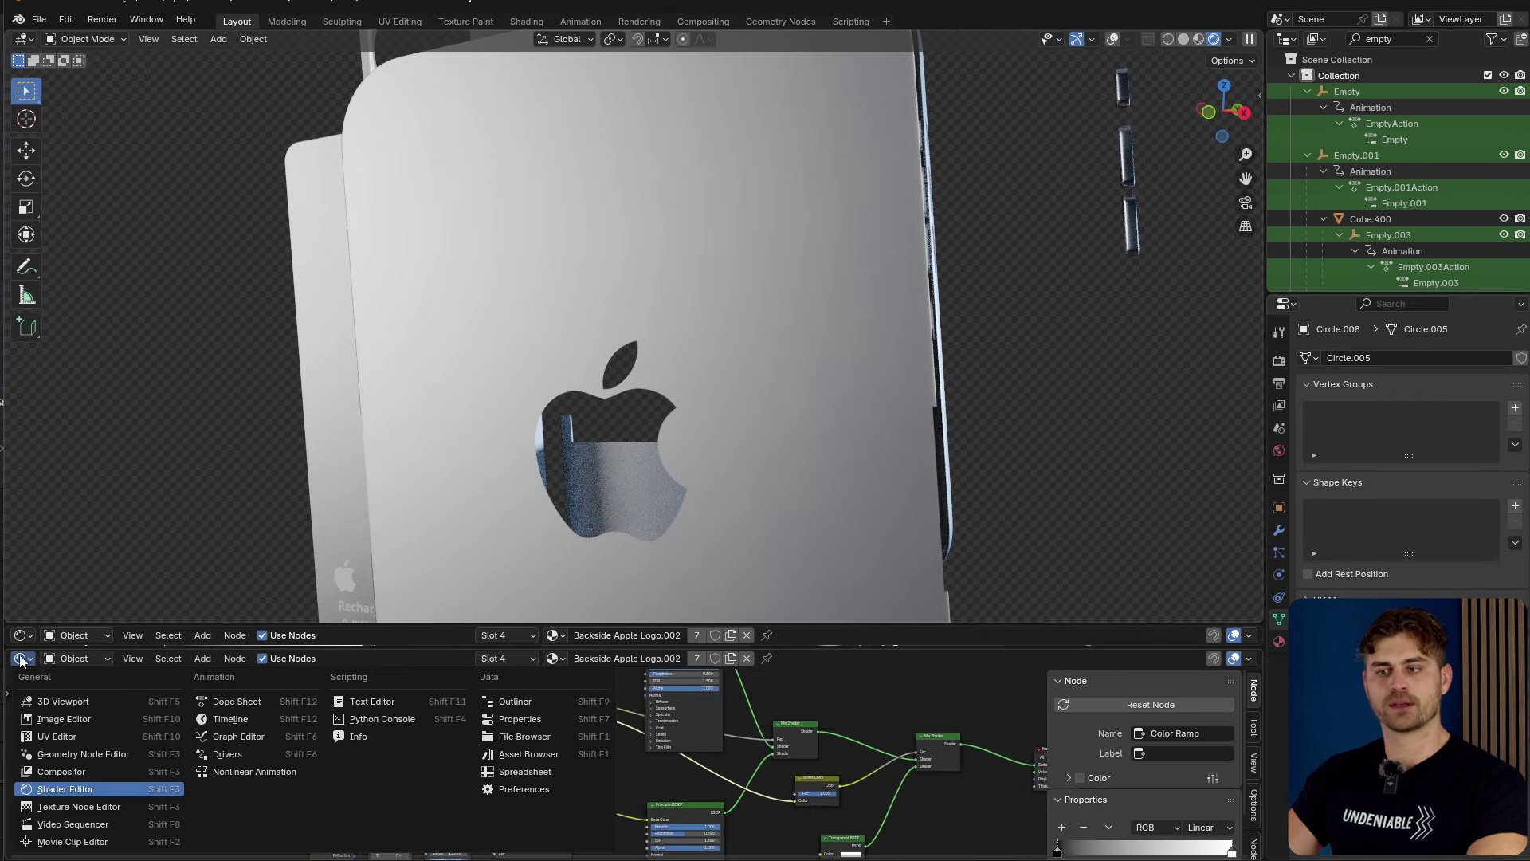
{"action": "left_click", "coordinate": [240, 720]}
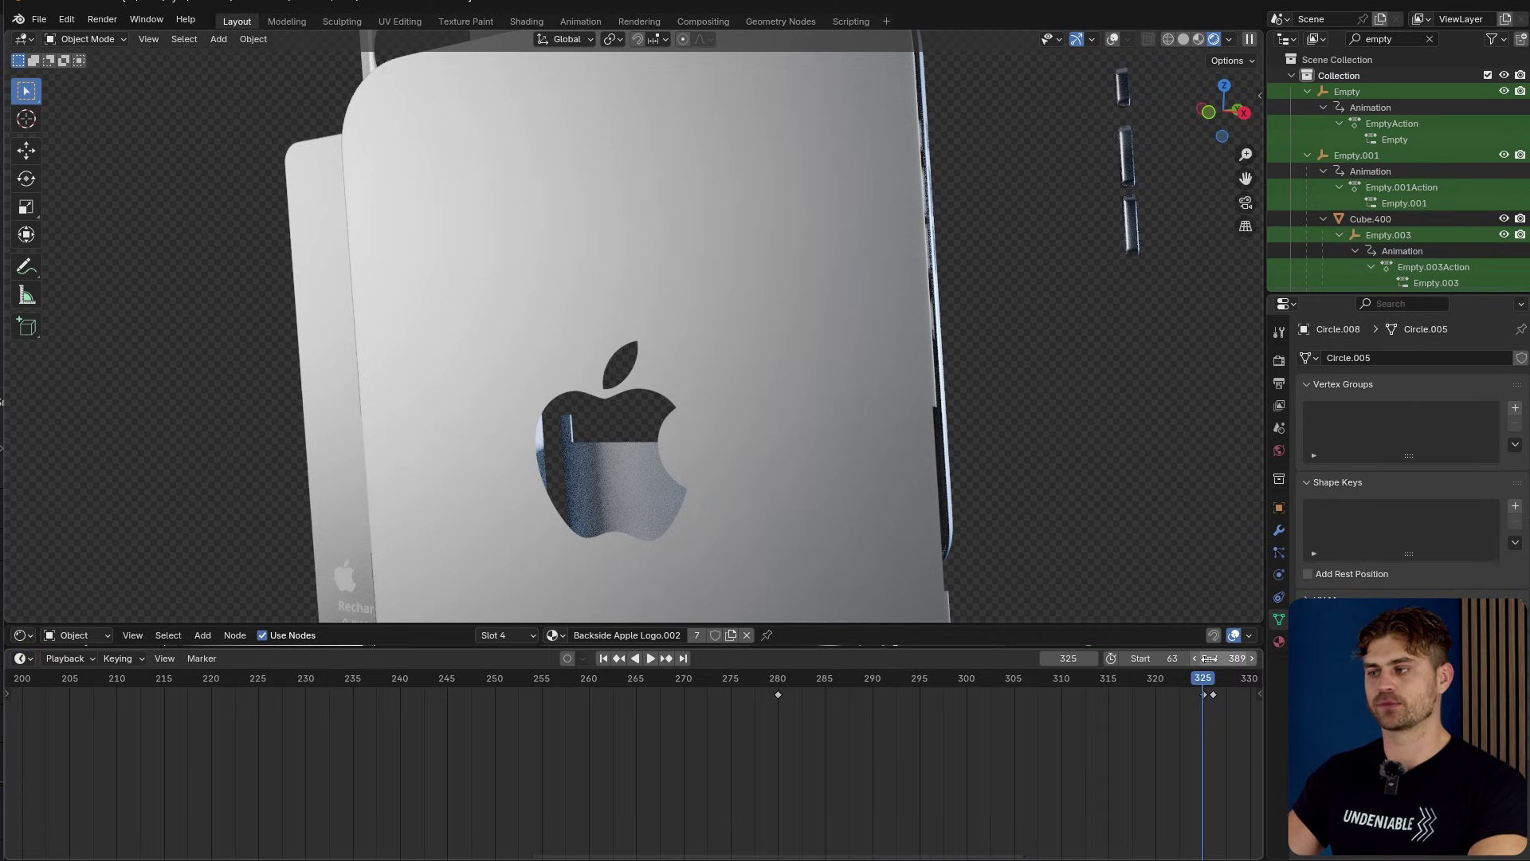
{"action": "middle_click_drag", "start_coordinate": [1144, 807], "coordinate": [761, 809]}
{"action": "left_click_drag", "start_coordinate": [829, 681], "coordinate": [1070, 700]}
{"action": "left_click", "coordinate": [887, 694]}
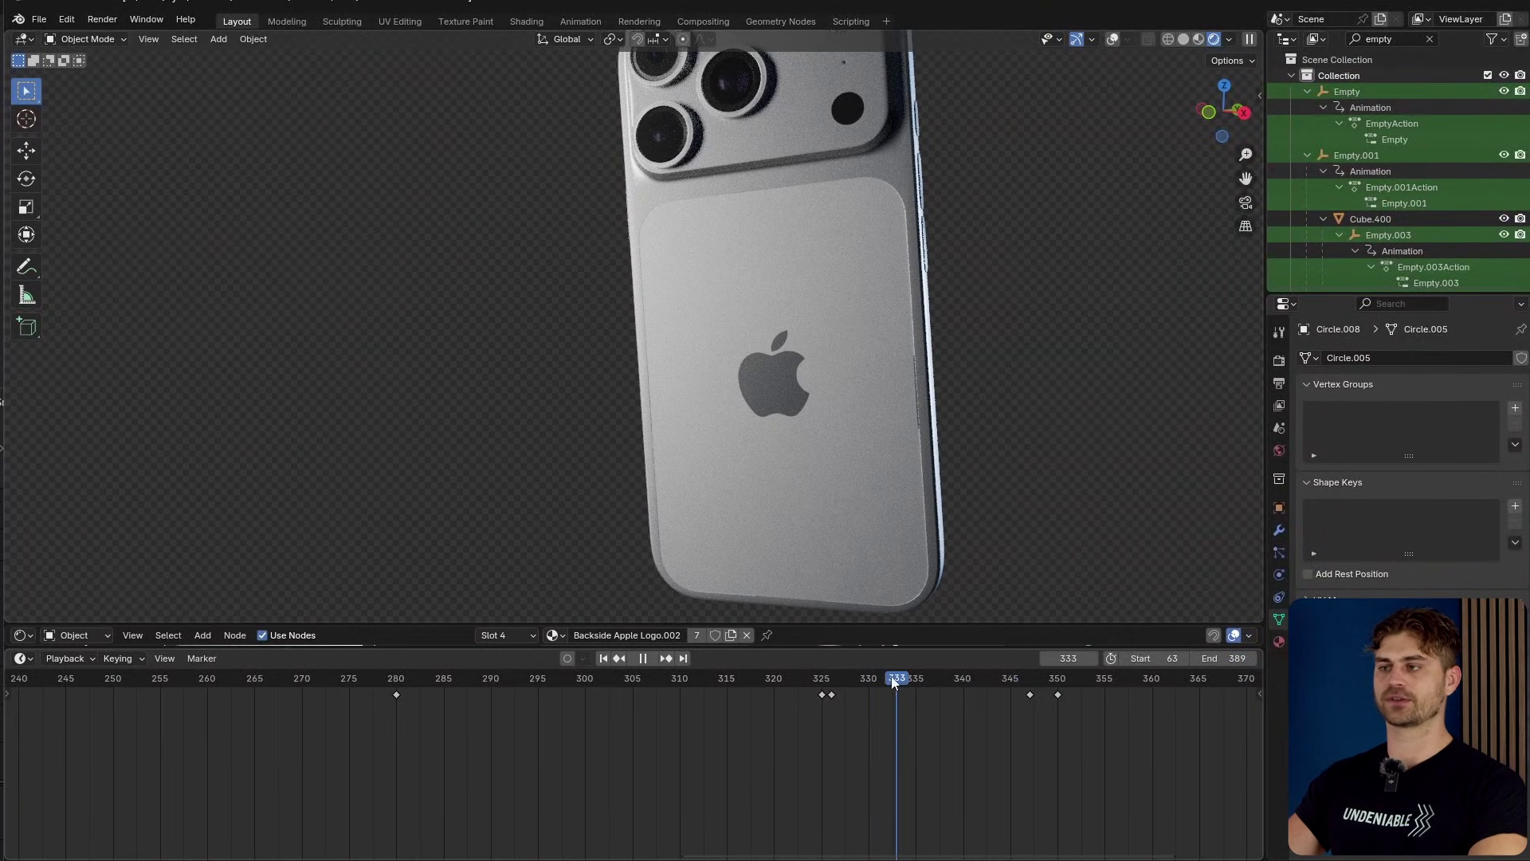
- Return to the camera view and review the camera pulling back through the Apple logo from frame 332
{"action": "key", "text": "KP_0"}
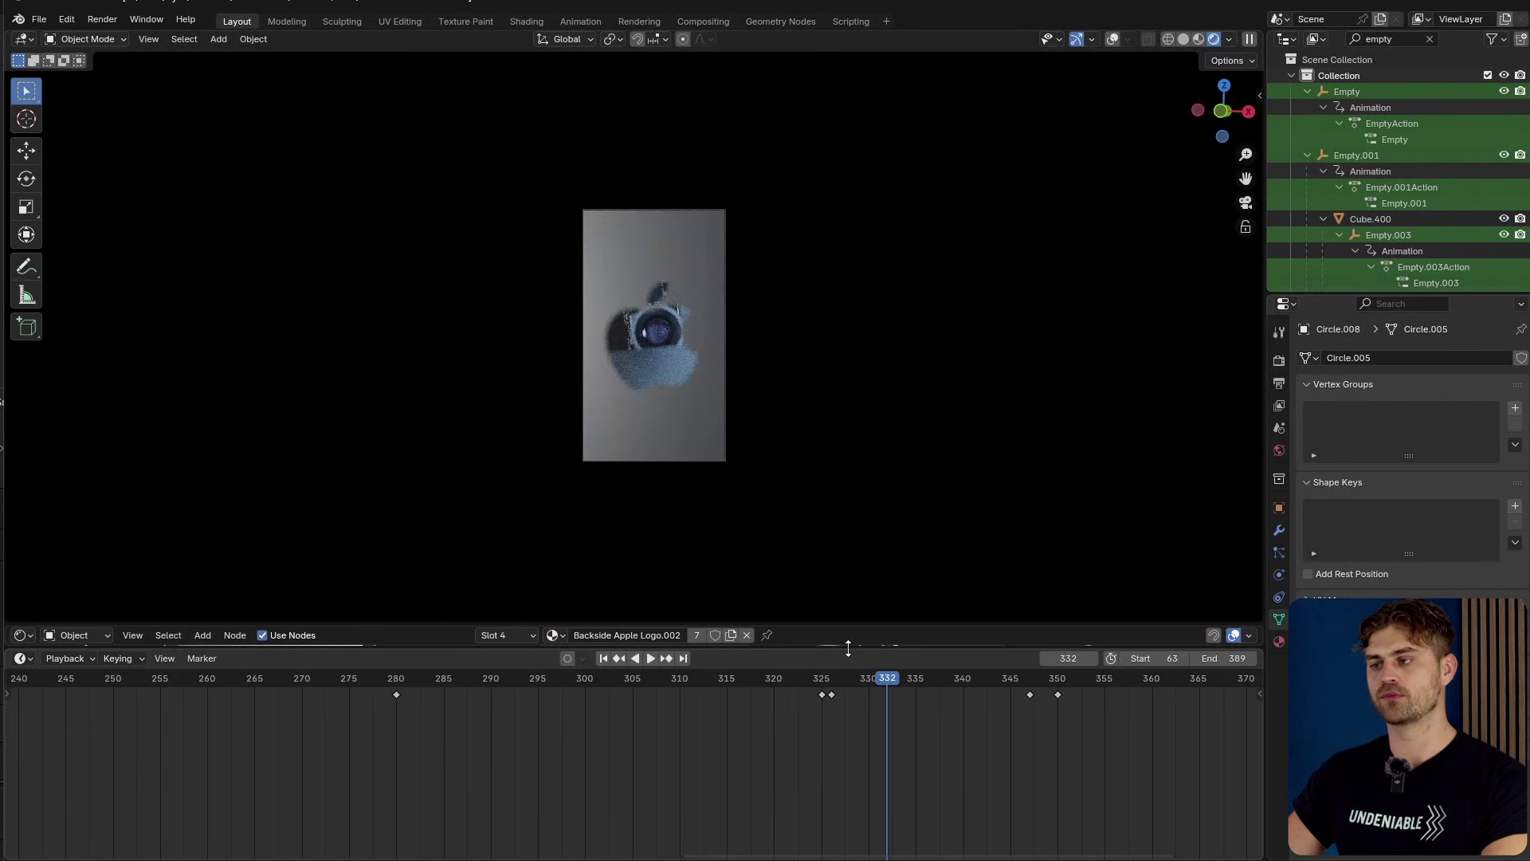
{"action": "mouse_move", "coordinate": [879, 684]}
{"action": "left_mouse_down"}
{"action": "mouse_move", "coordinate": [815, 706]}
{"action": "mouse_move", "coordinate": [887, 693]}
{"action": "left_mouse_up"}
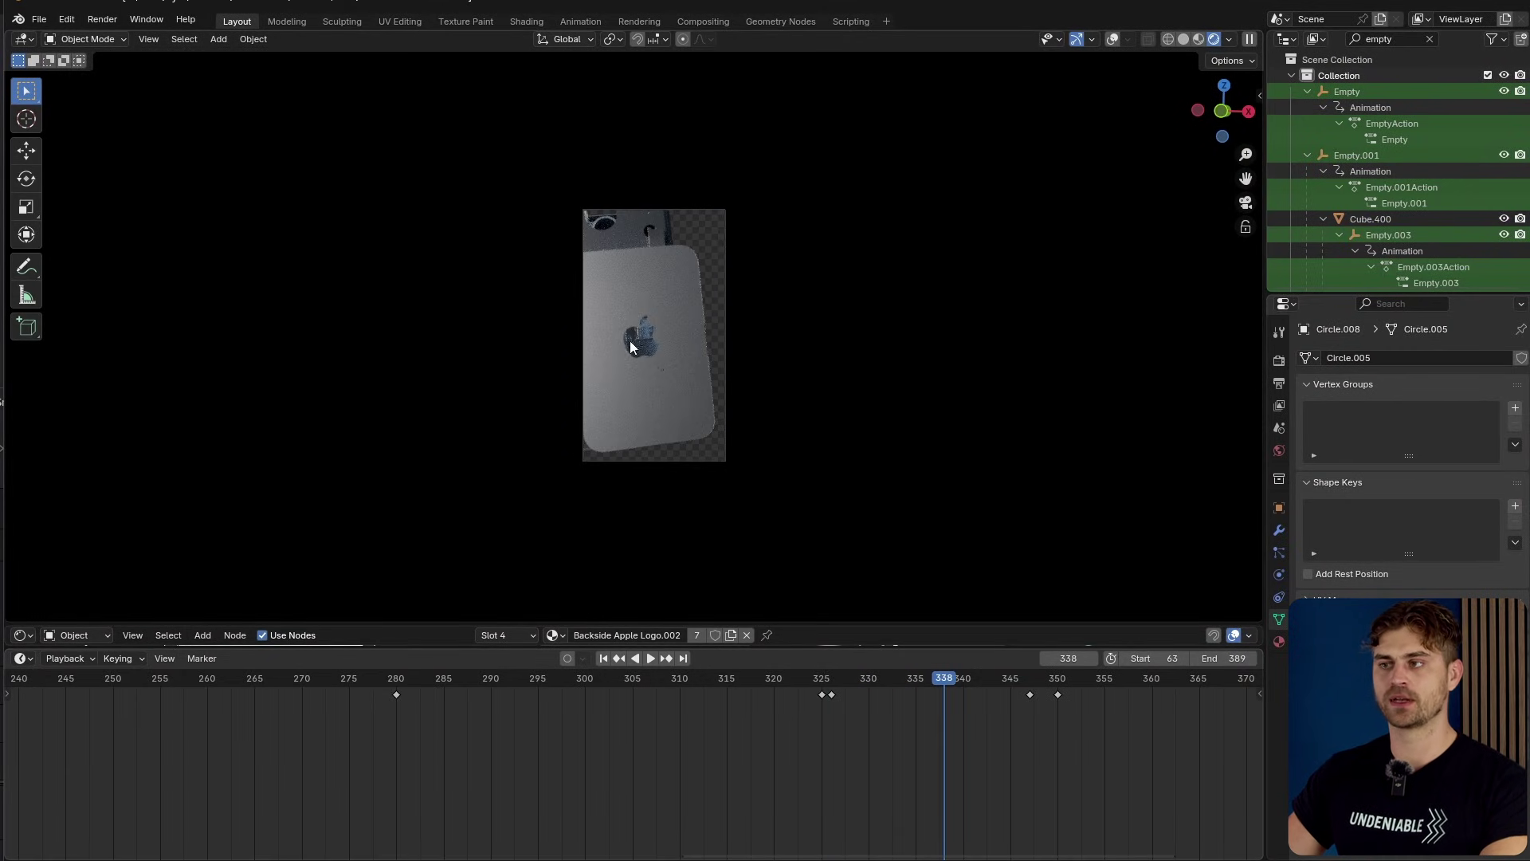
{"action": "key", "text": "space"}
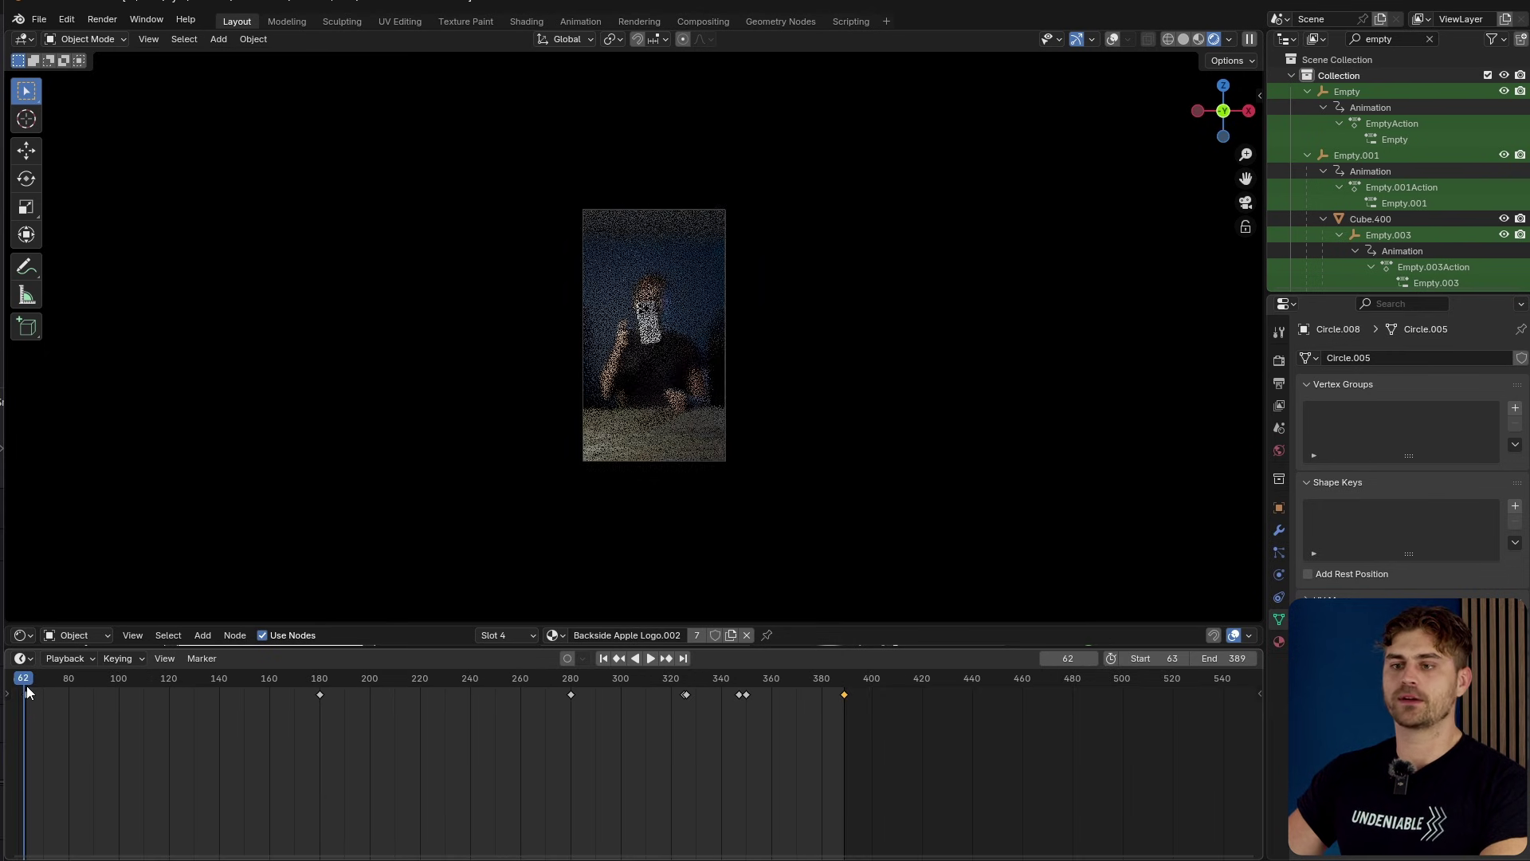
- At frame 62, examine the scanned person, the room and the floating phone from several angles outside the camera view
{"action": "scroll", "coordinate": [656, 389], "scroll_direction": "up", "scroll_amount": 2}
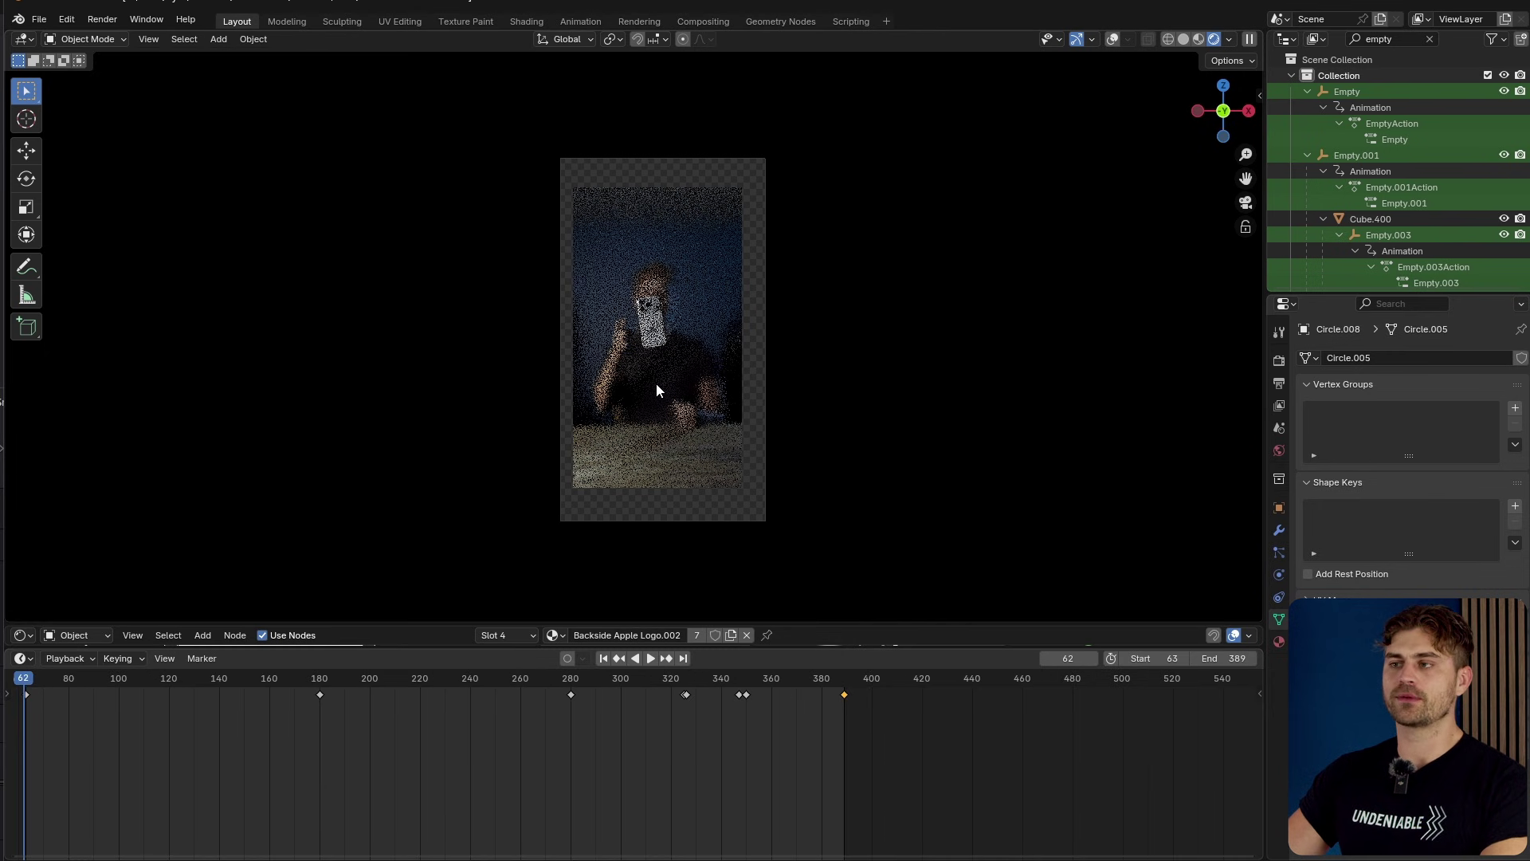
{"action": "middle_click_drag", "start_coordinate": [657, 385], "coordinate": [723, 289]}
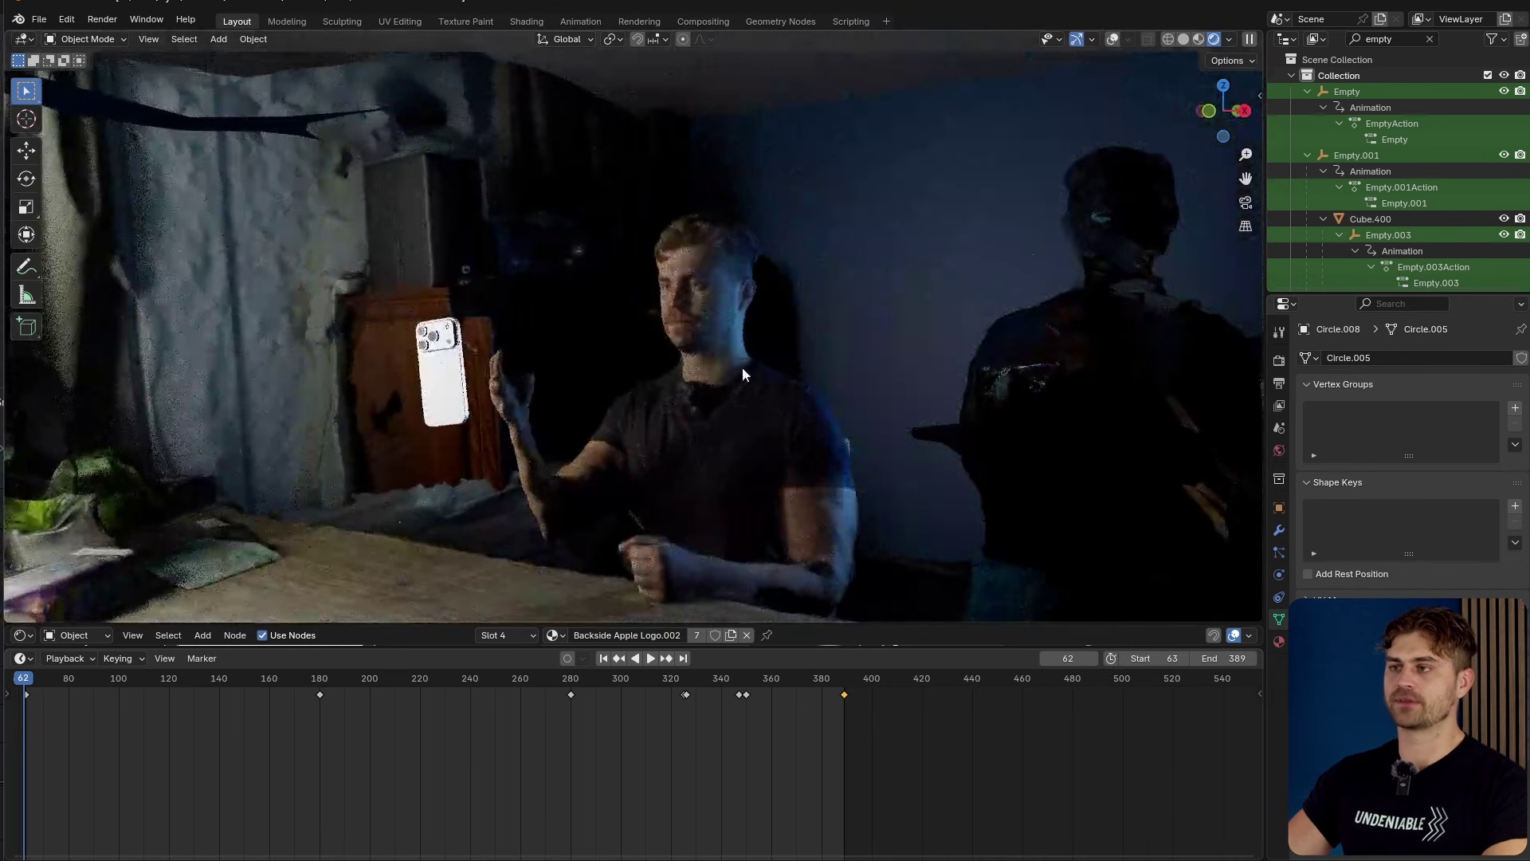
{"action": "key", "text": "KP_0"}
{"action": "middle_click_drag", "start_coordinate": [566, 366], "coordinate": [612, 412]}
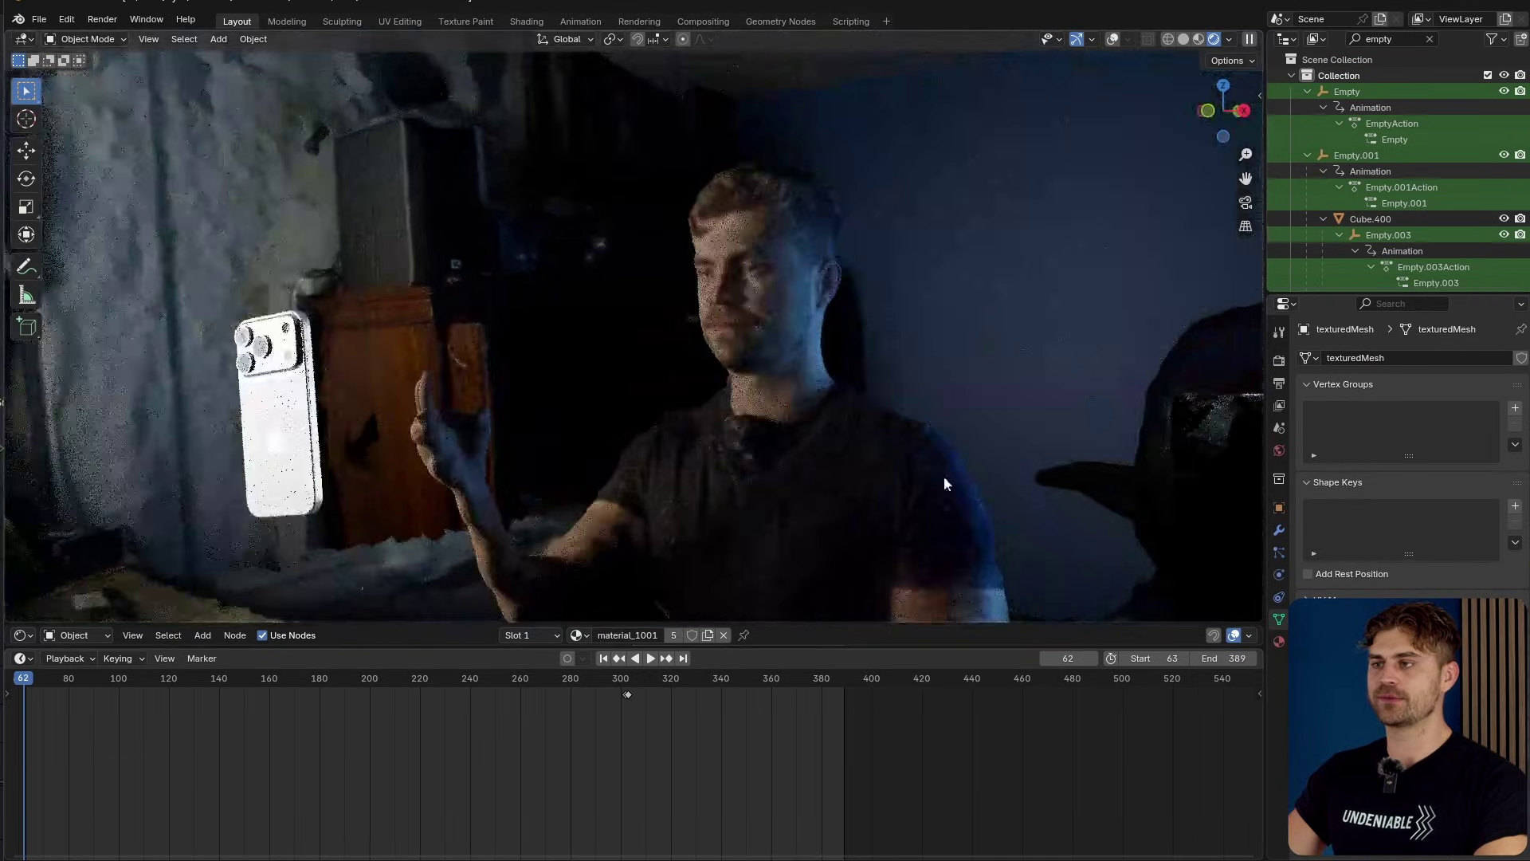
{"action": "middle_click_drag", "start_coordinate": [945, 478], "coordinate": [844, 482]}
{"action": "scroll", "coordinate": [932, 483], "scroll_direction": "down", "scroll_amount": 1}
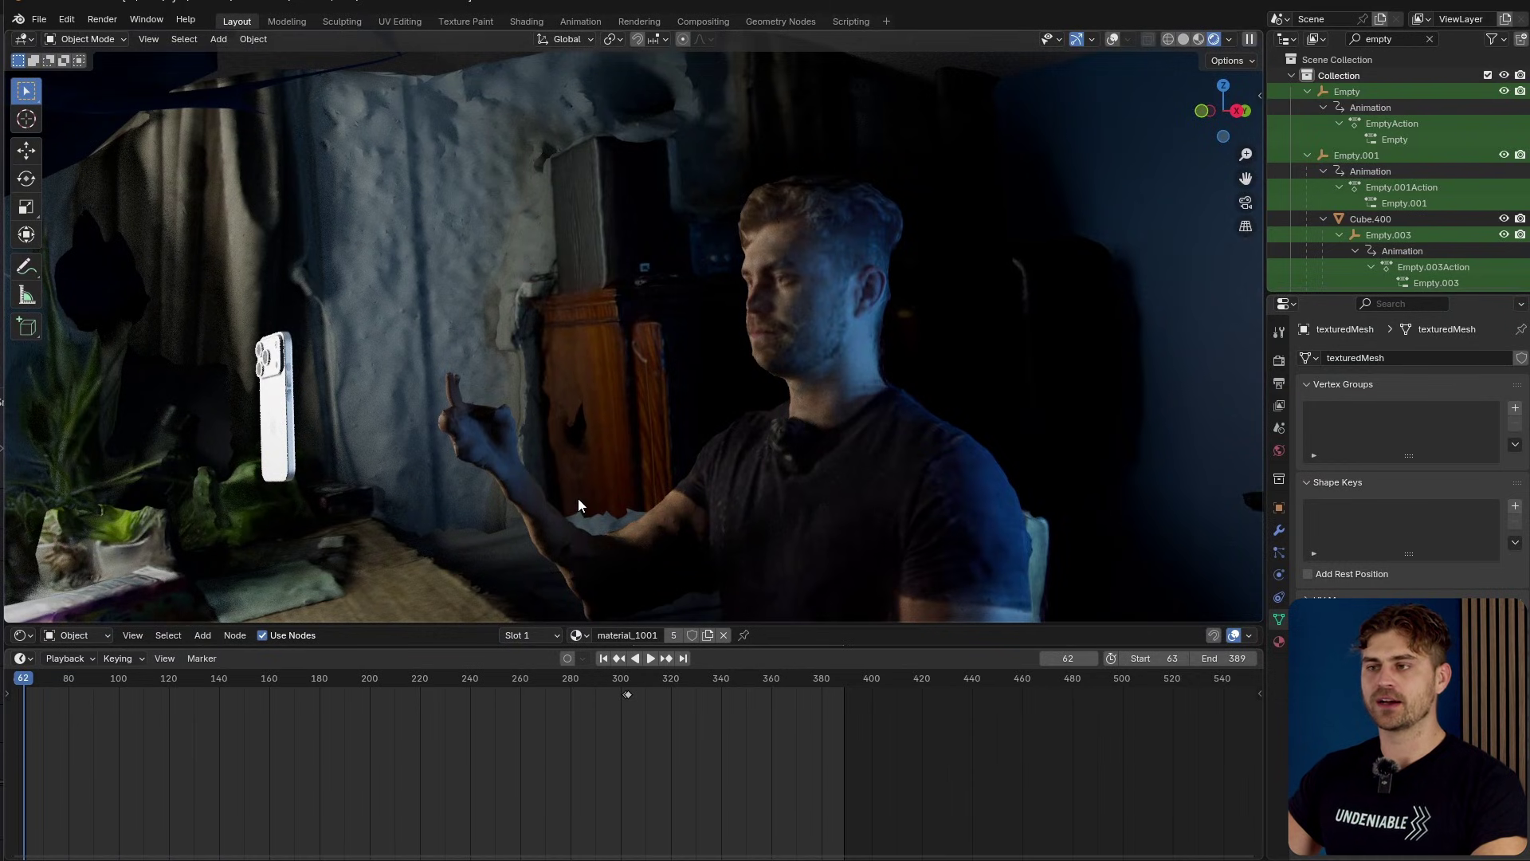
{"action": "scroll", "coordinate": [710, 347], "scroll_direction": "down", "scroll_amount": 2}
{"action": "middle_click_drag", "start_coordinate": [709, 348], "coordinate": [749, 383]}
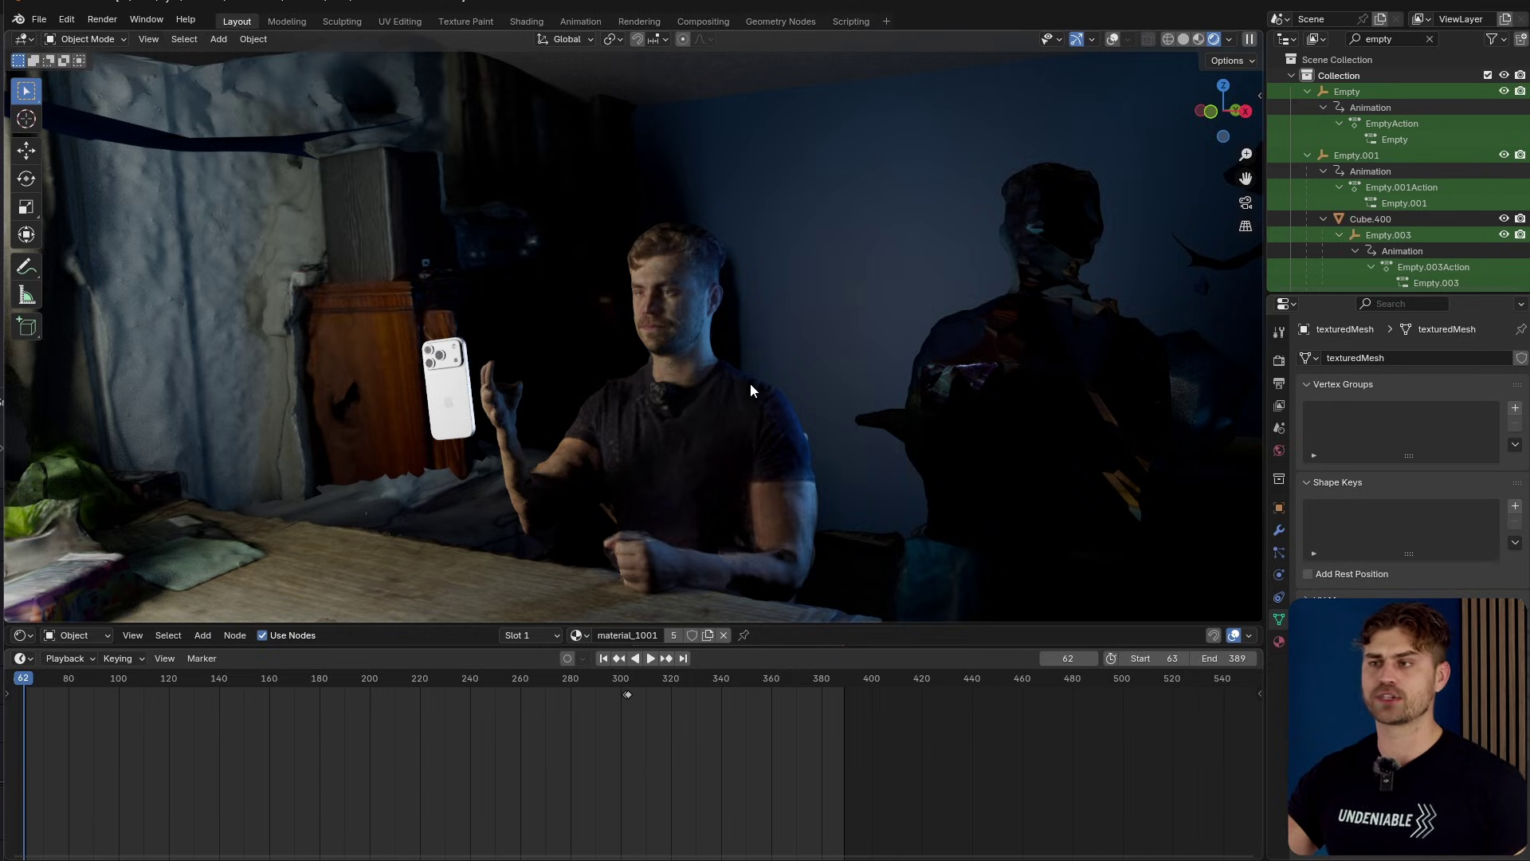
{"action": "middle_click_drag", "start_coordinate": [775, 366], "coordinate": [802, 421]}
{"action": "scroll", "coordinate": [703, 452], "scroll_direction": "up", "scroll_amount": 4}
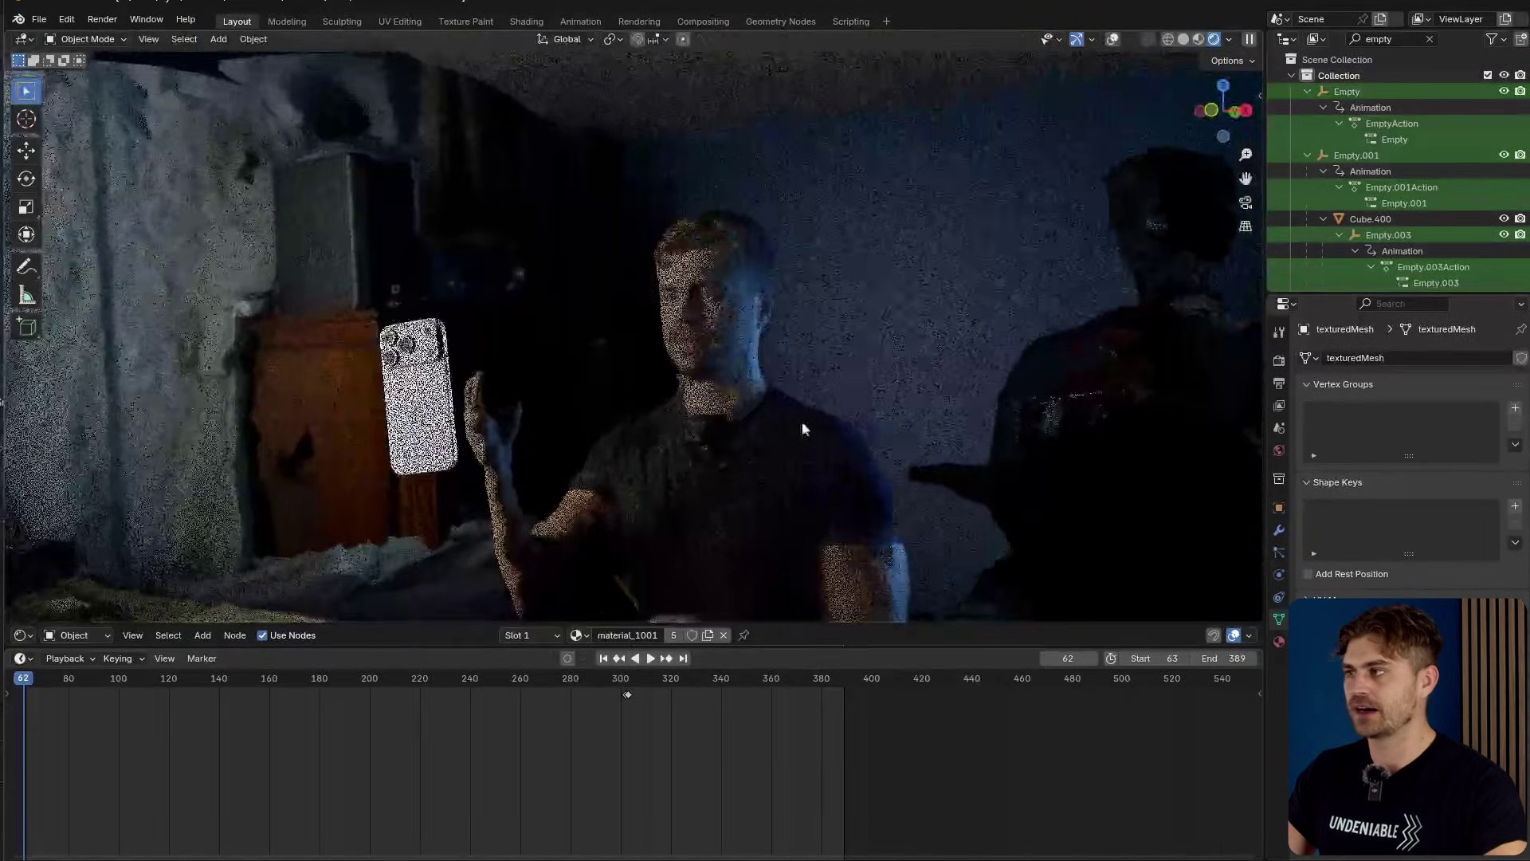
- Filter the Outliner by "area" and toggle the first Area light's viewport visibility off and on
{"action": "left_click", "coordinate": [1430, 39]}
{"action": "left_click", "coordinate": [1409, 40]}
{"action": "type", "text": "area"}
{"action": "key", "text": "Return"}
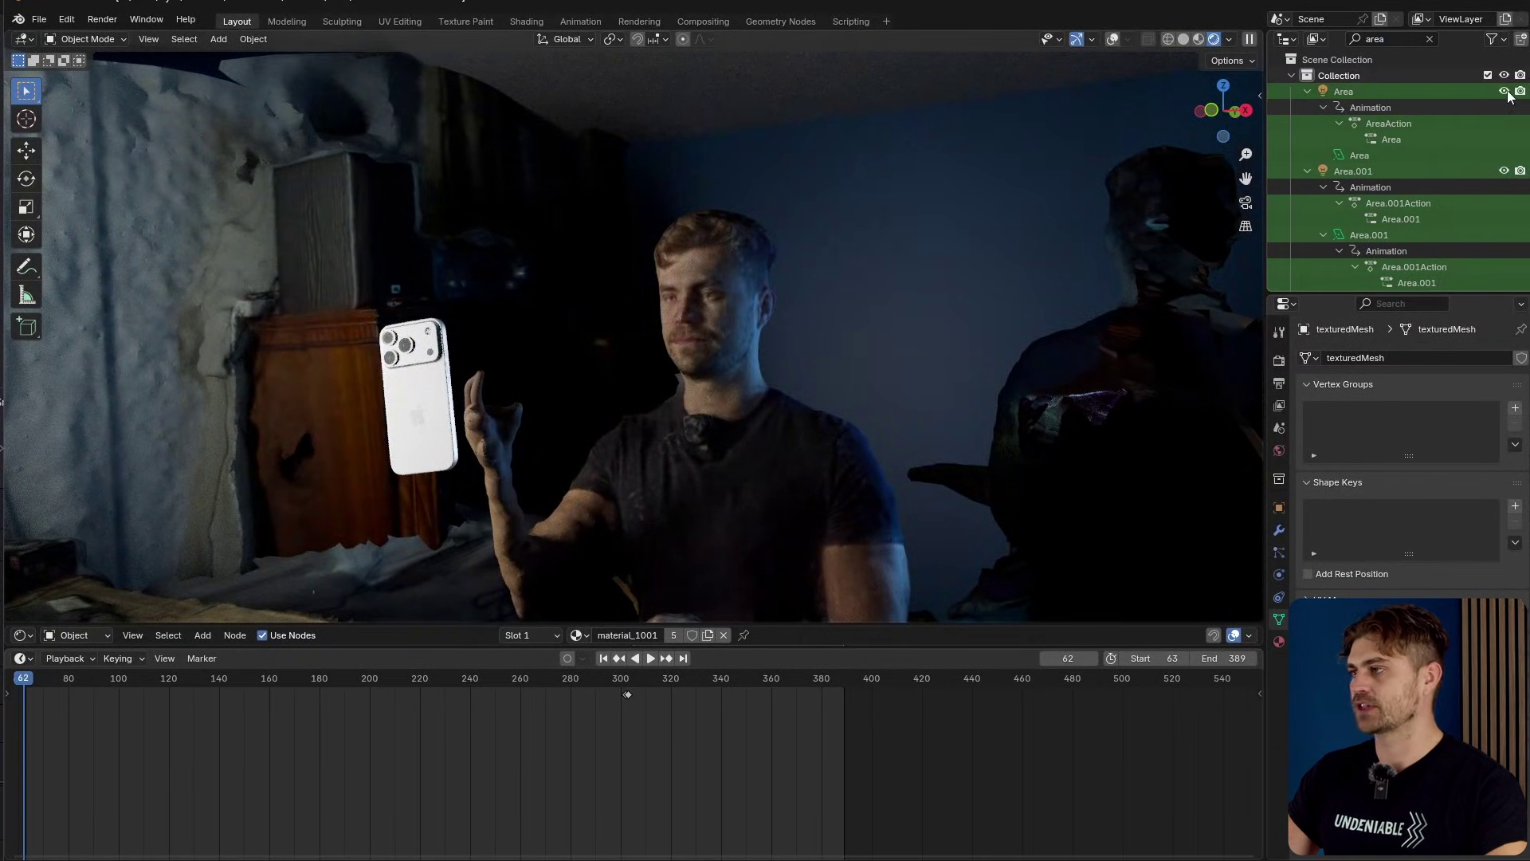
{"action": "left_click", "coordinate": [1506, 92]}
{"action": "left_click", "coordinate": [1506, 92]}
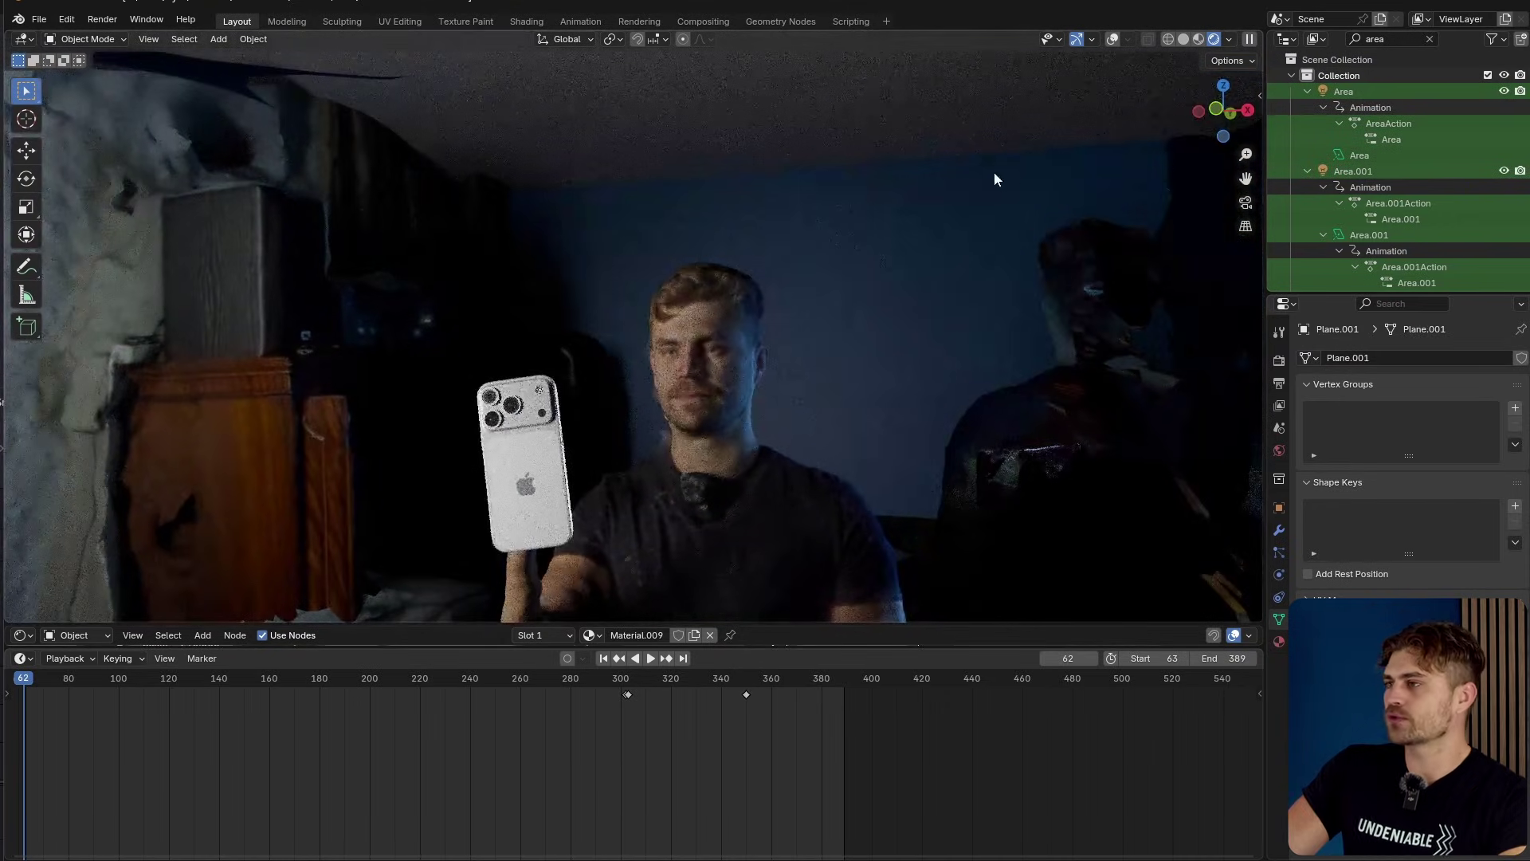
- Delete the backdrop planes behind the scanned person and undo the deletion
{"action": "key", "text": "x"}
{"action": "left_click", "coordinate": [781, 123]}
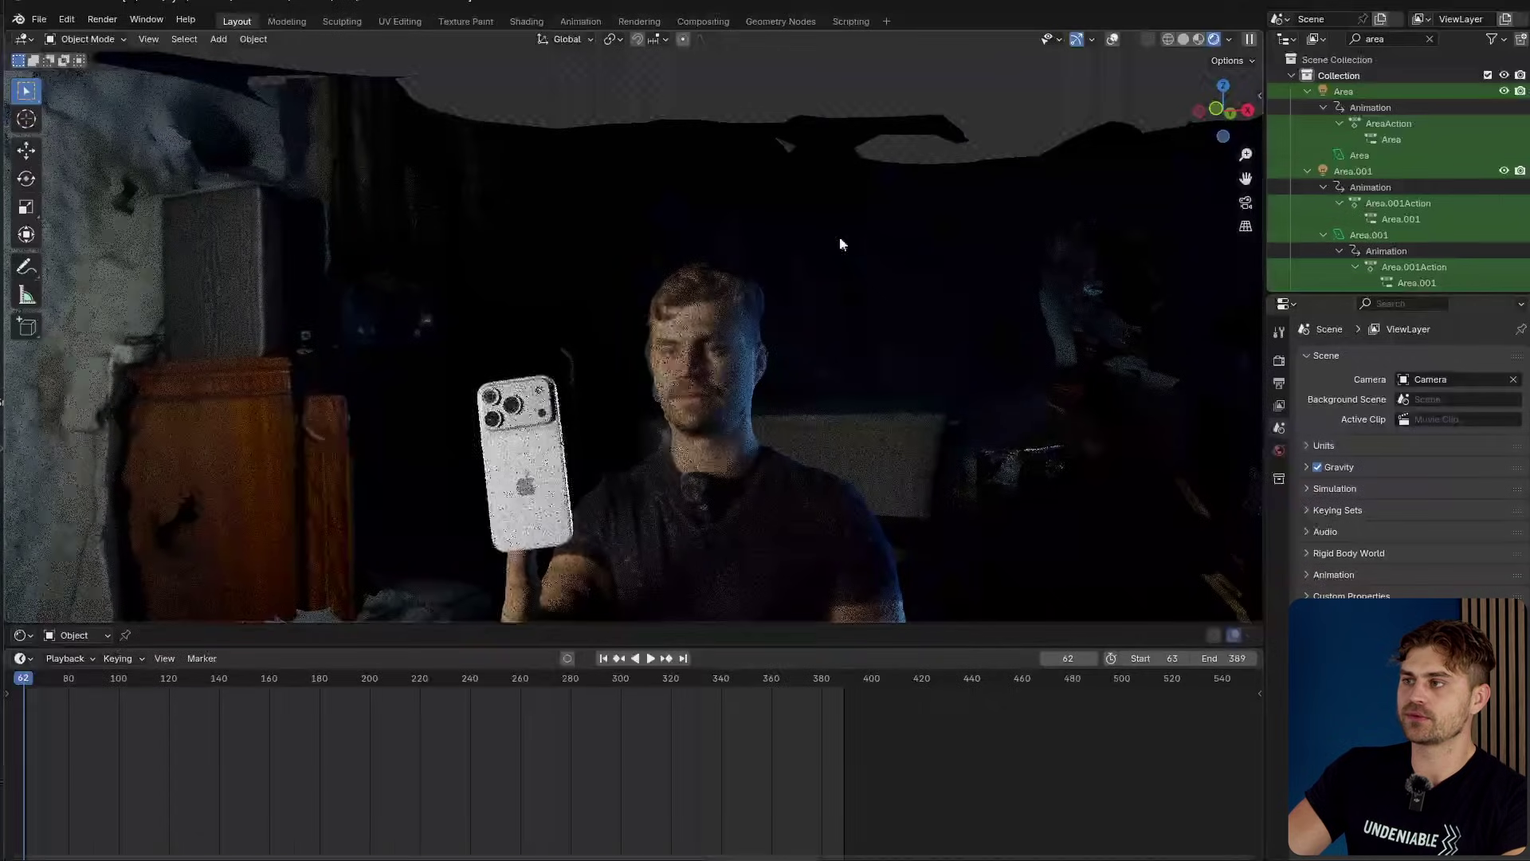
{"action": "key", "text": "ctrl+z"}
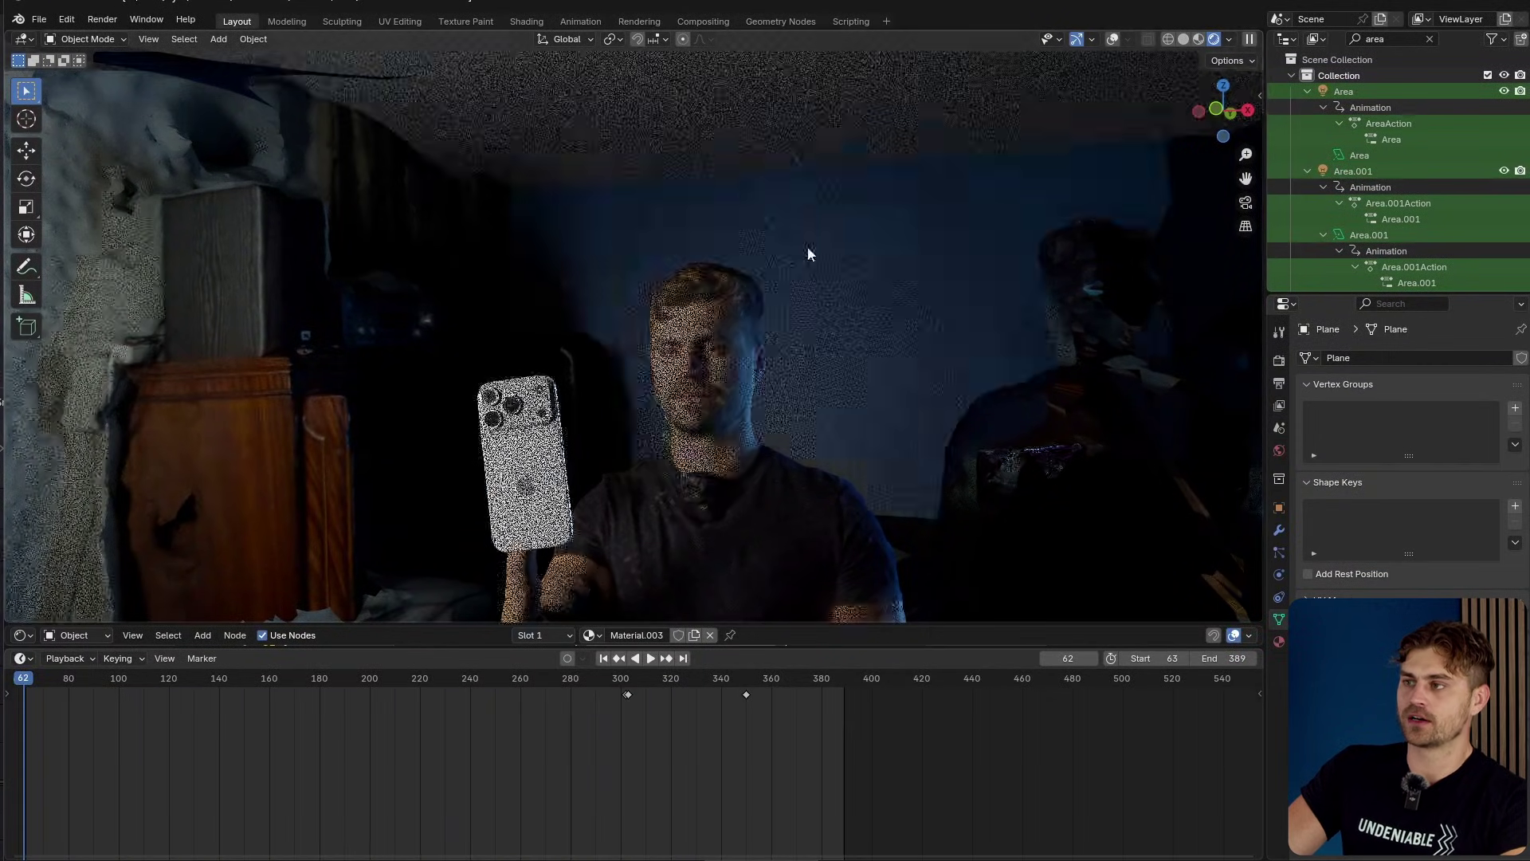
- Select the cylinder finger on the scanned hand and inspect its mesh in Edit Mode with overlays shown
{"action": "middle_click_drag", "start_coordinate": [819, 340], "coordinate": [802, 358]}
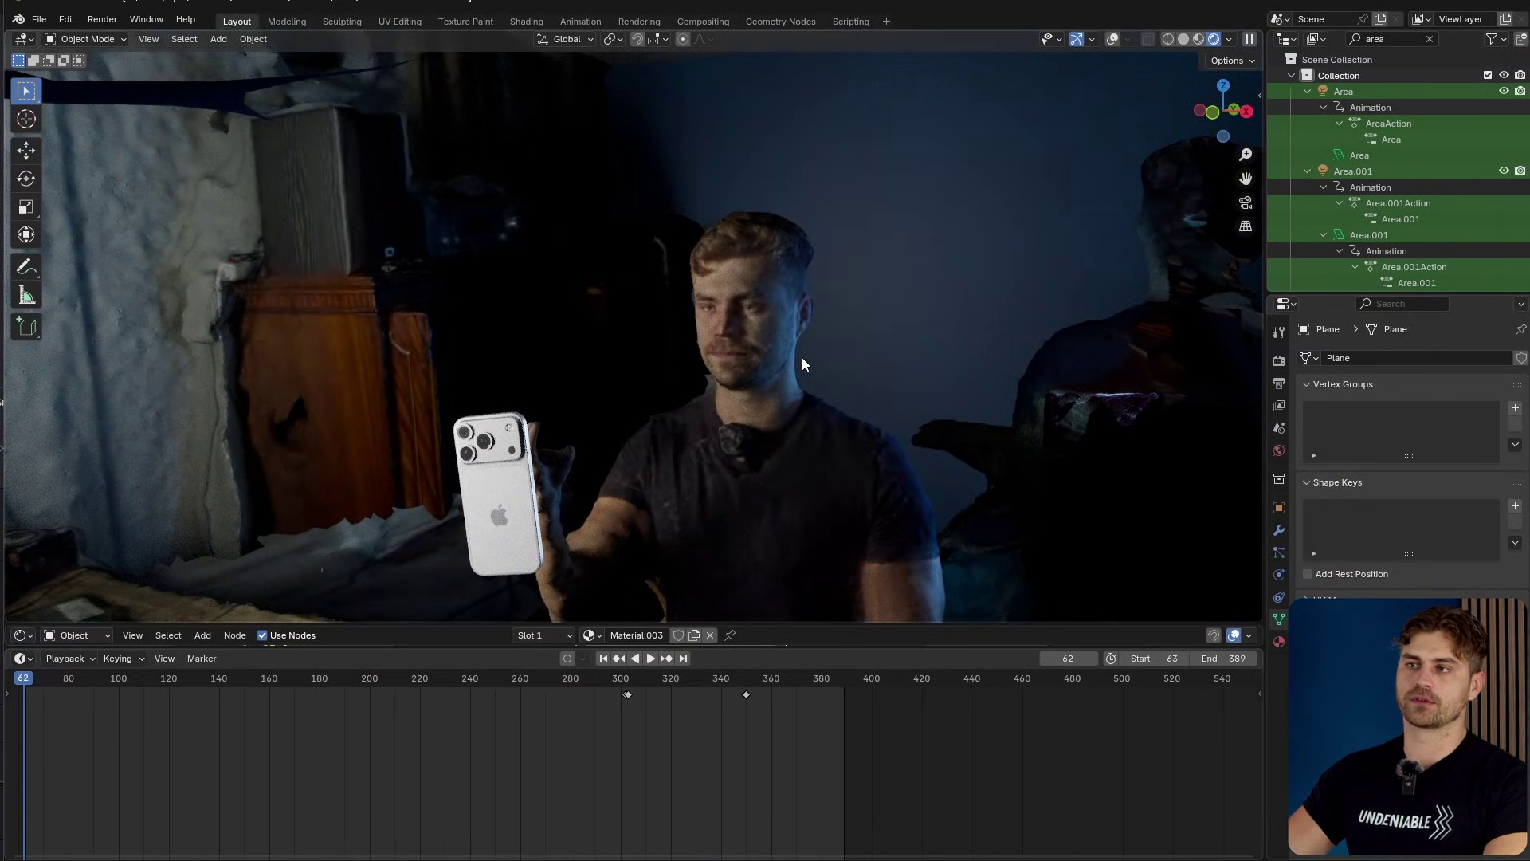
{"action": "middle_click_drag", "start_coordinate": [472, 375], "coordinate": [719, 398]}
{"action": "scroll", "coordinate": [776, 377], "scroll_direction": "up", "scroll_amount": 2}
{"action": "scroll", "coordinate": [719, 403], "scroll_direction": "down", "scroll_amount": 3}
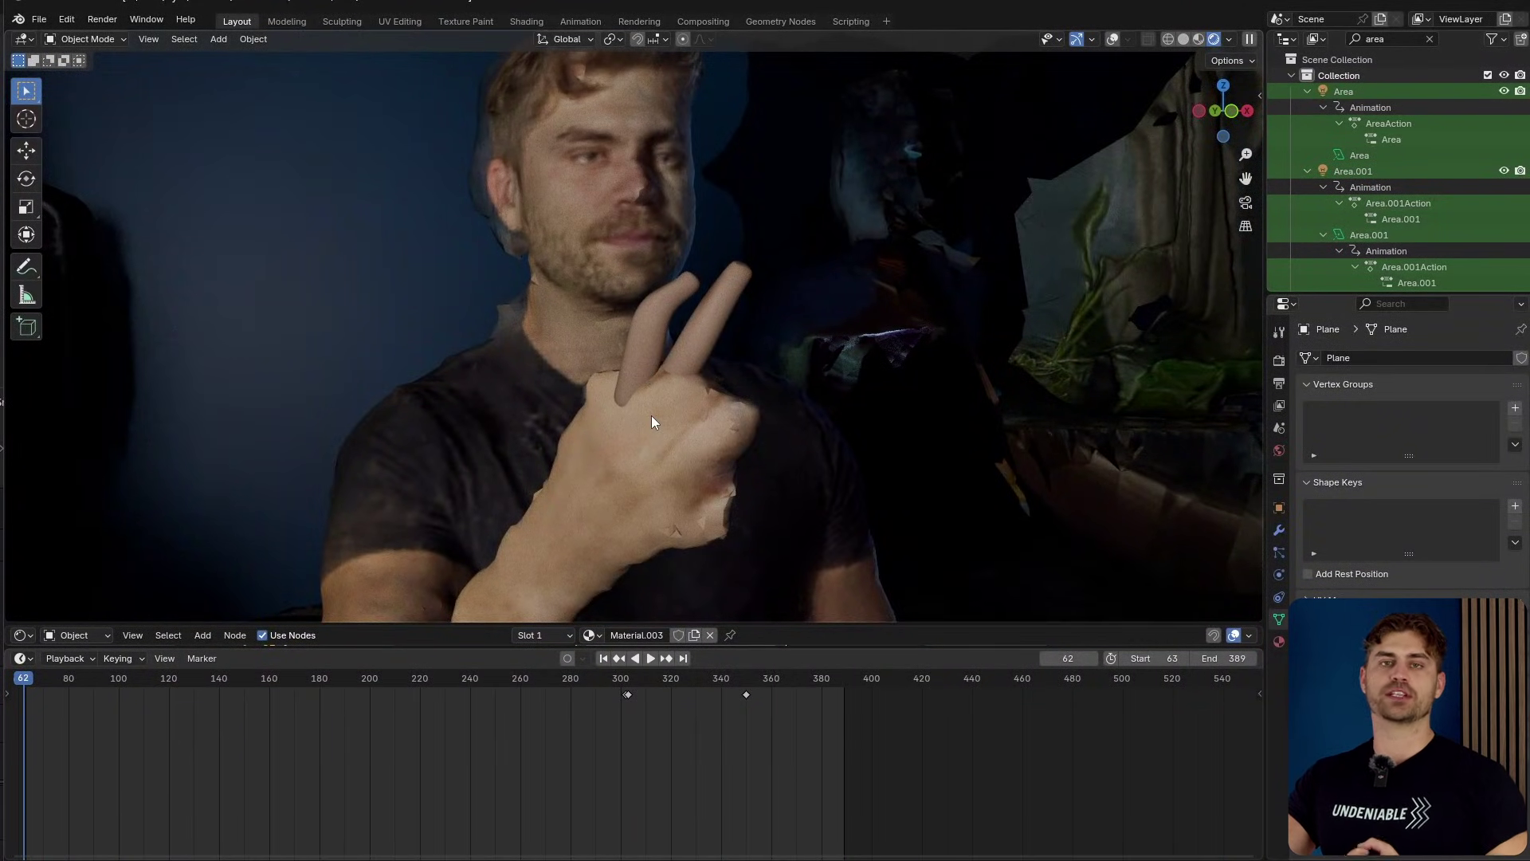
{"action": "left_click", "coordinate": [700, 341]}
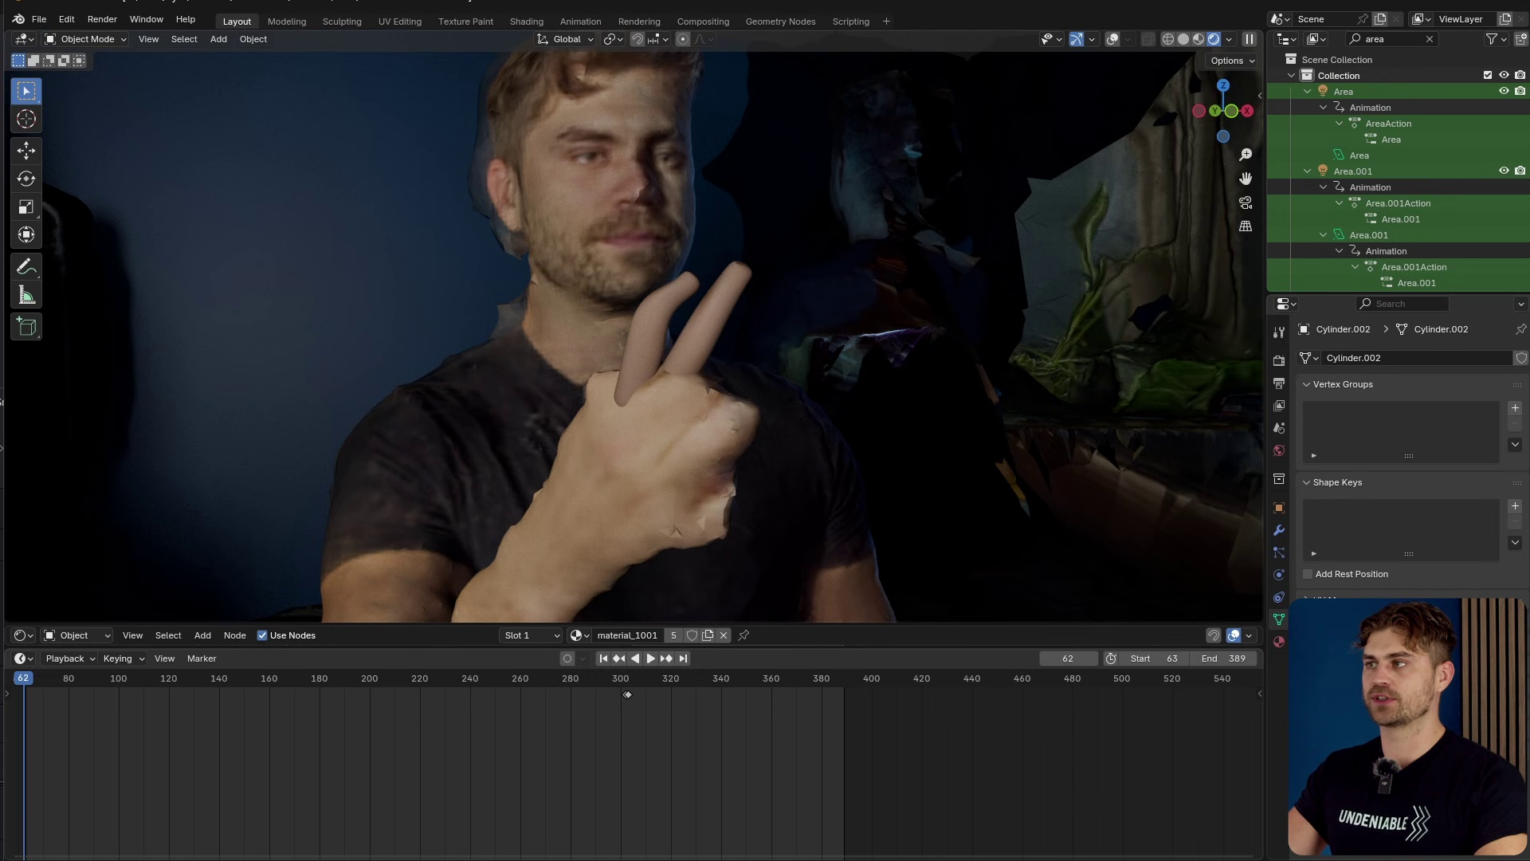
{"action": "left_click", "coordinate": [1112, 39]}
{"action": "key", "text": "Tab"}
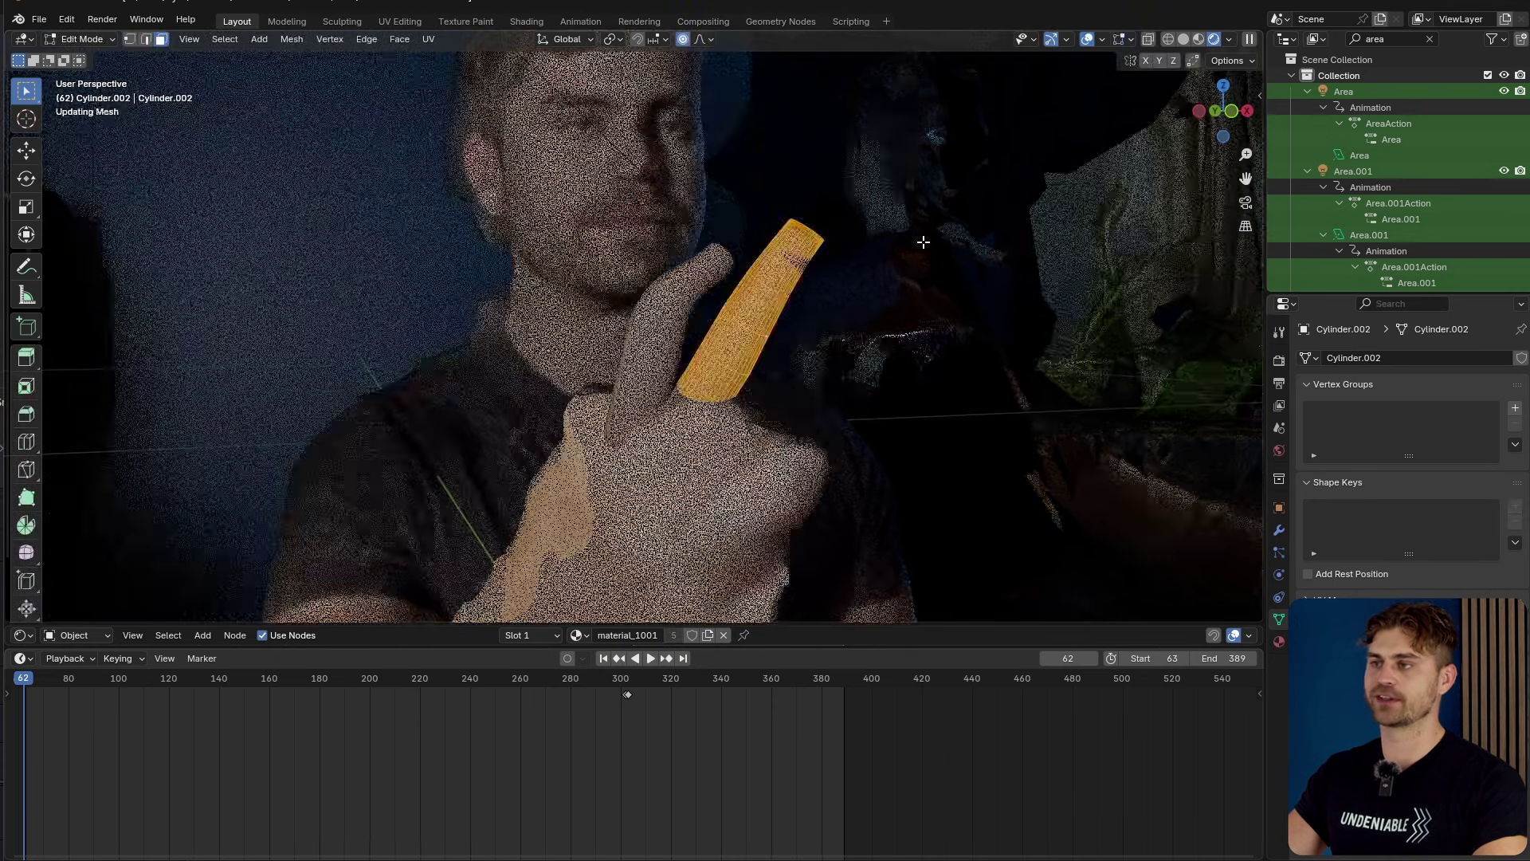
{"action": "key", "text": "Tab"}
- Return to the camera view, hide the overlays, and scrub the rendered animation through frames 77, 83 and 96 to 380
{"action": "key", "text": "KP_0"}
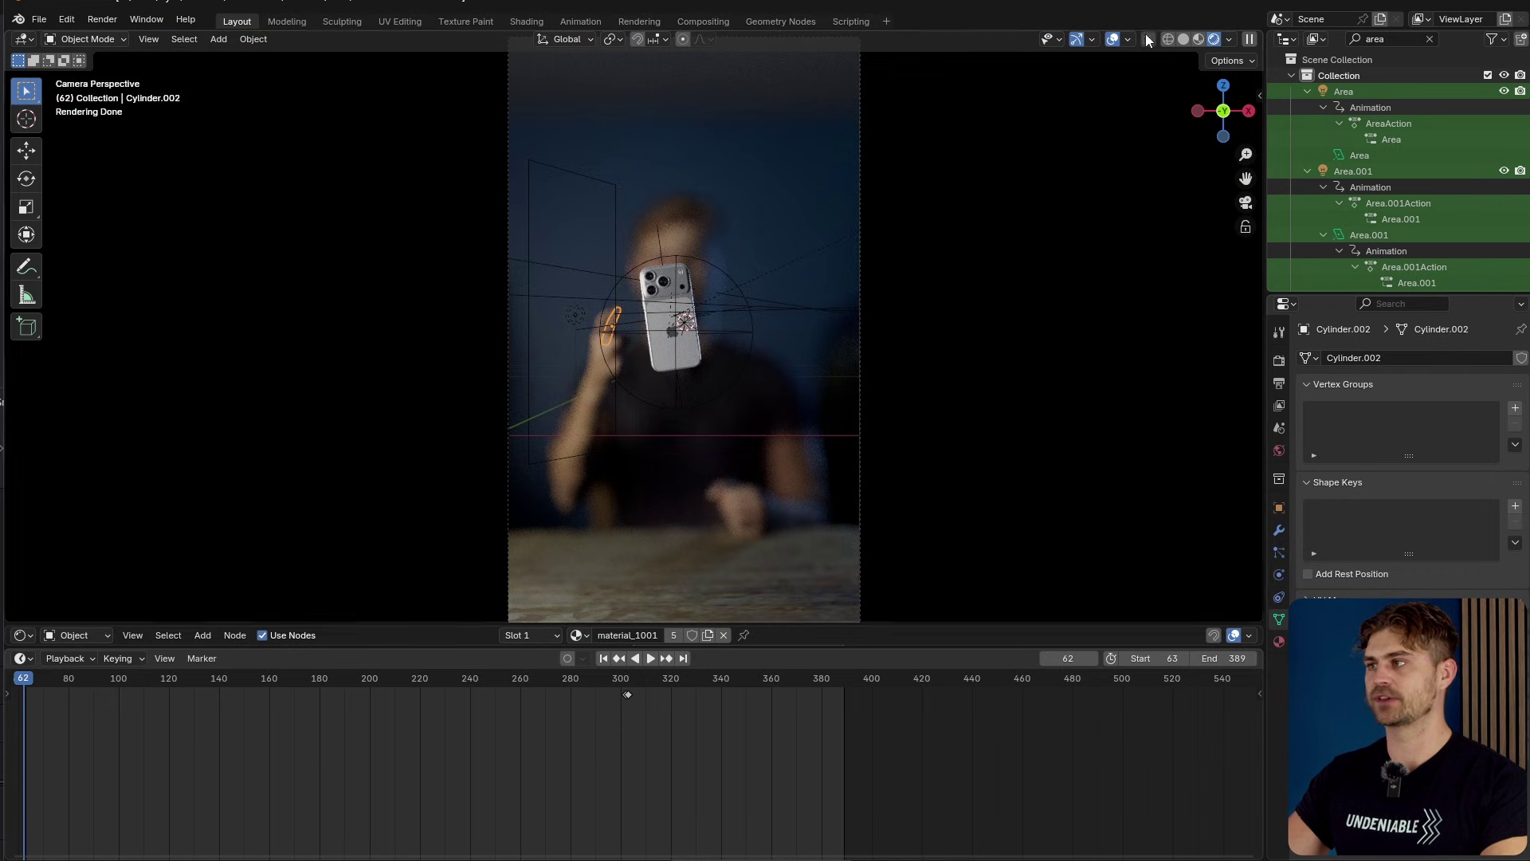
{"action": "left_click", "coordinate": [1111, 41]}
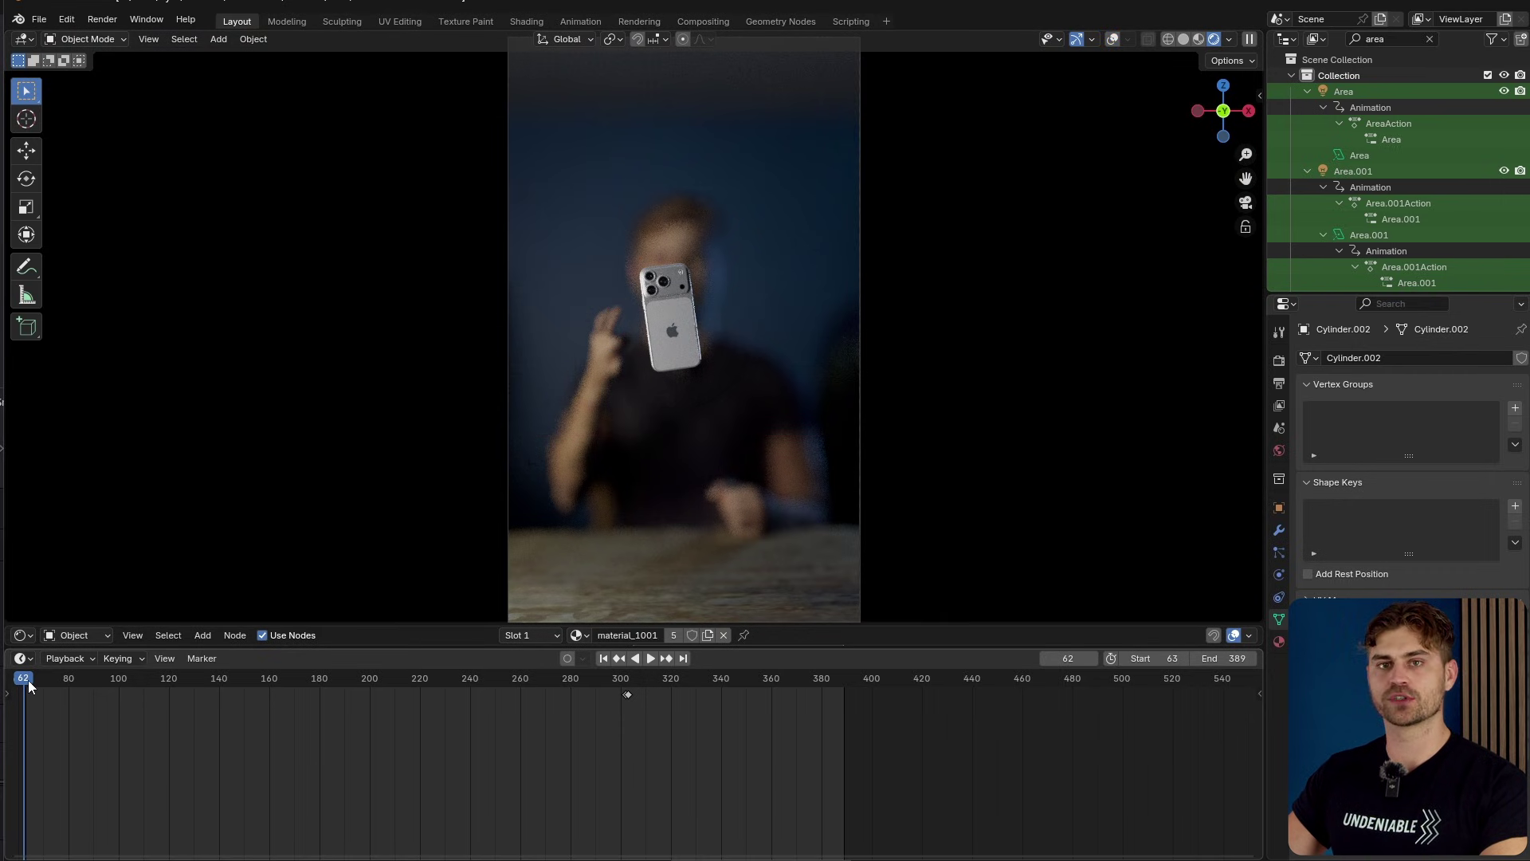
{"action": "key", "text": "space"}
{"action": "left_click_drag", "start_coordinate": [81, 686], "coordinate": [63, 690]}
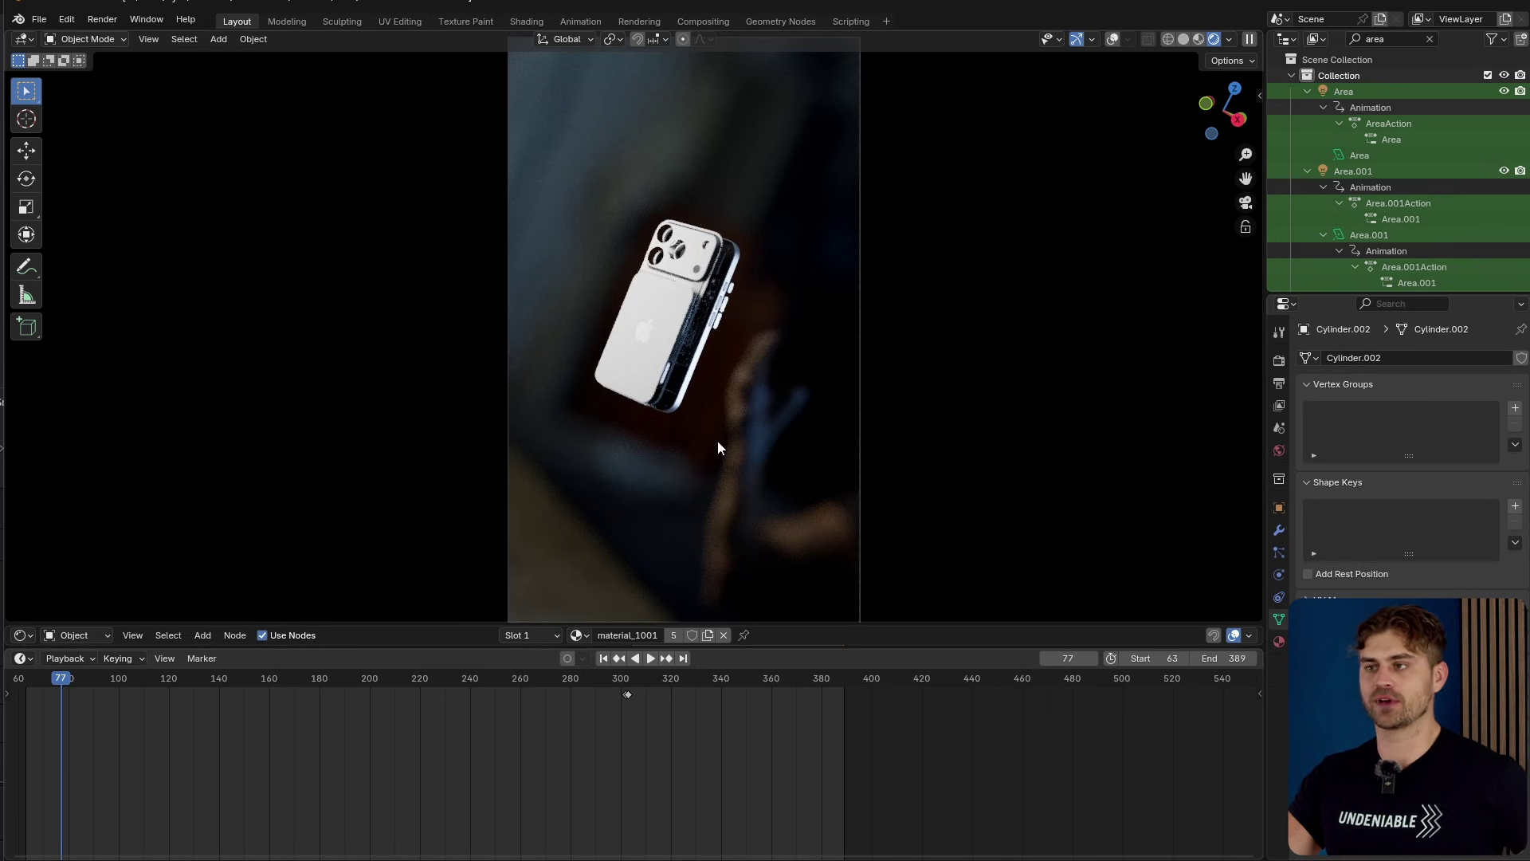
{"action": "left_click_drag", "start_coordinate": [73, 687], "coordinate": [78, 724]}
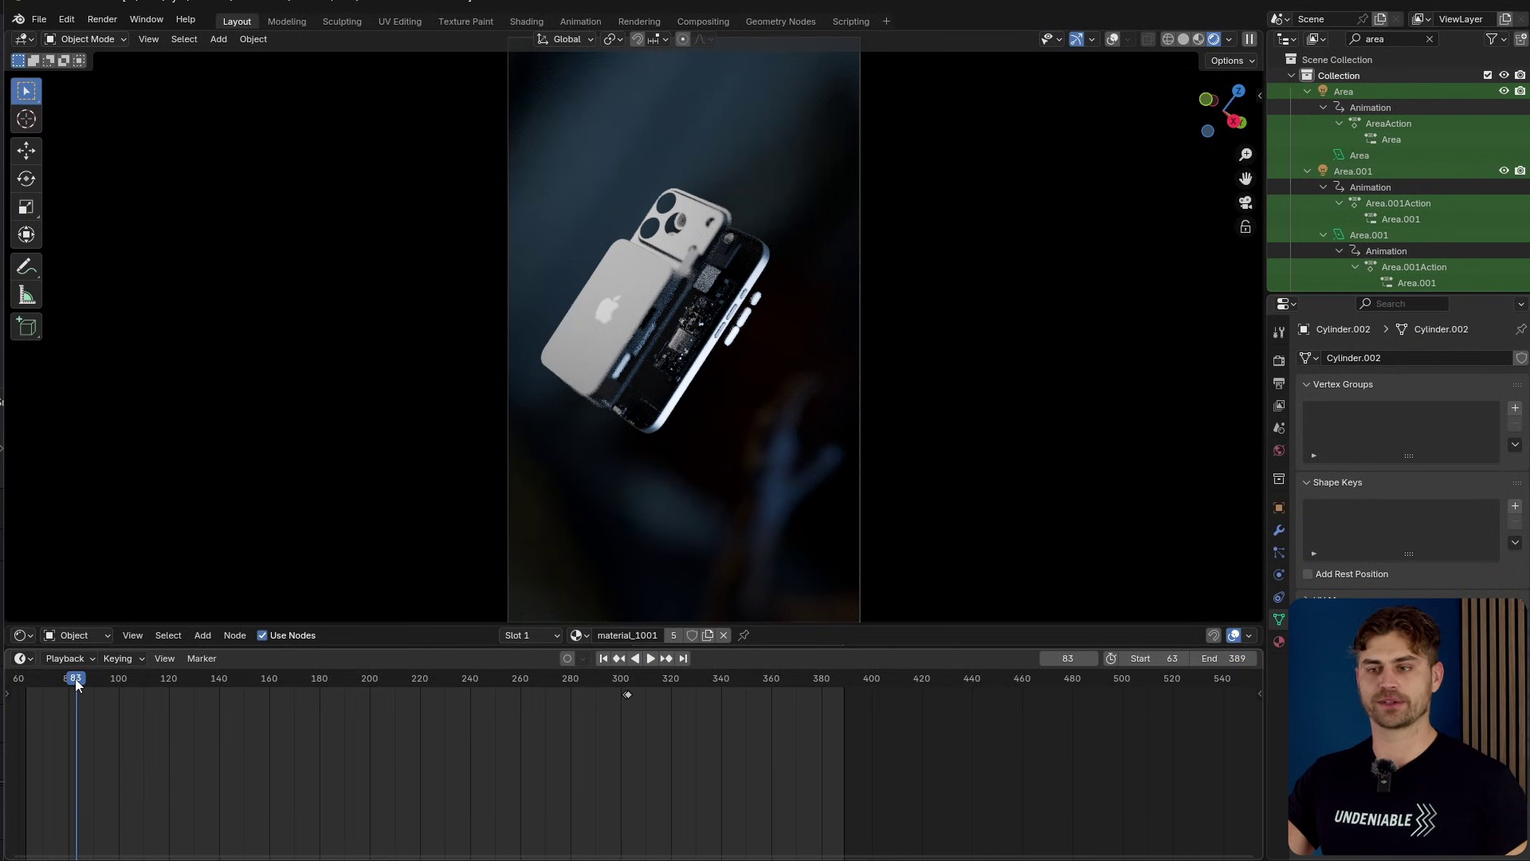
{"action": "left_click_drag", "start_coordinate": [75, 677], "coordinate": [108, 701]}
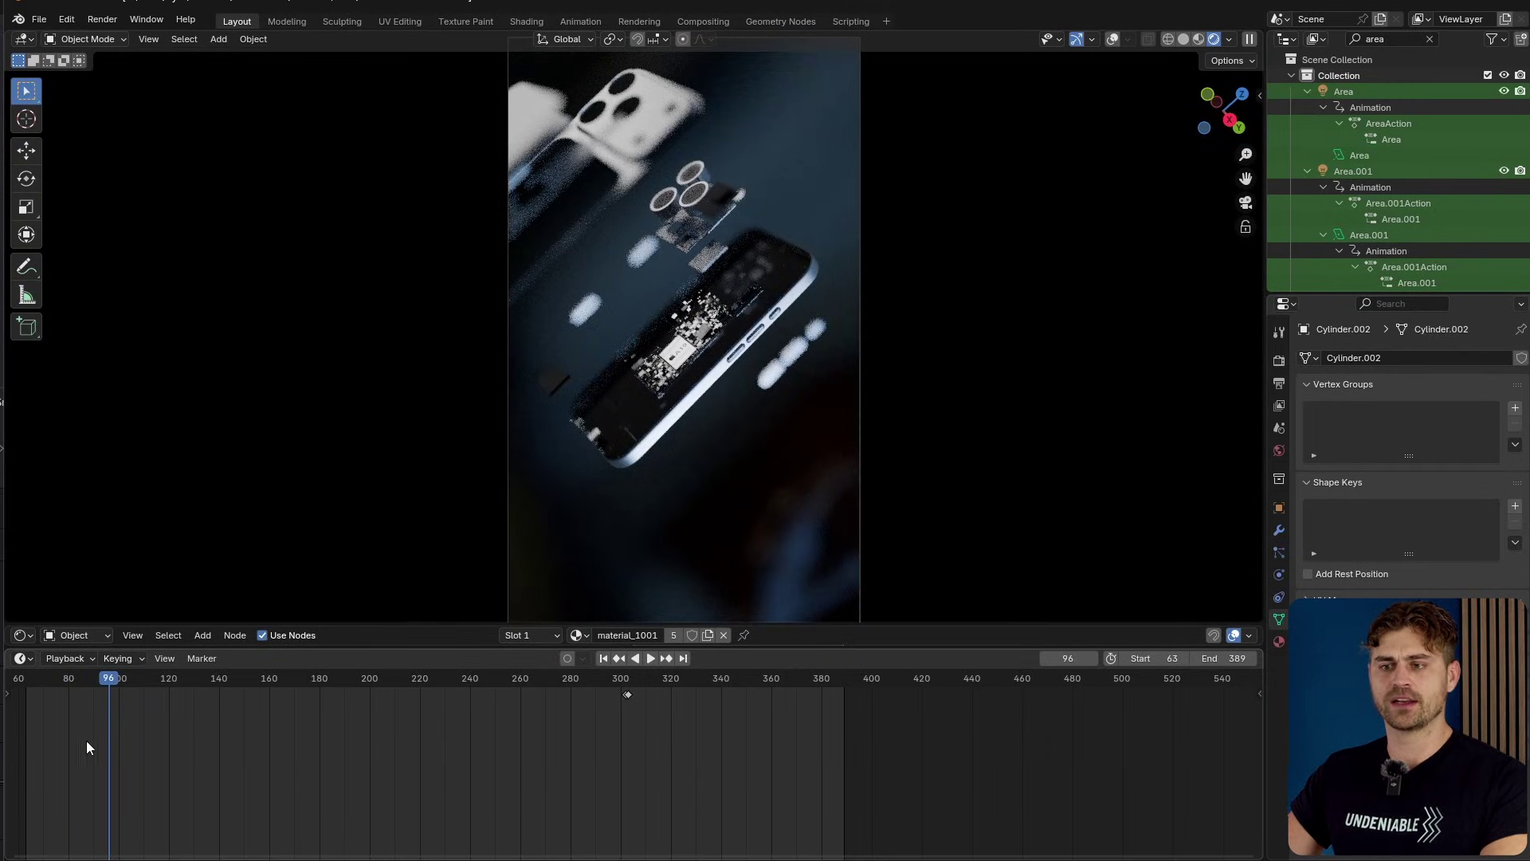
{"action": "left_click_drag", "start_coordinate": [116, 676], "coordinate": [821, 743]}
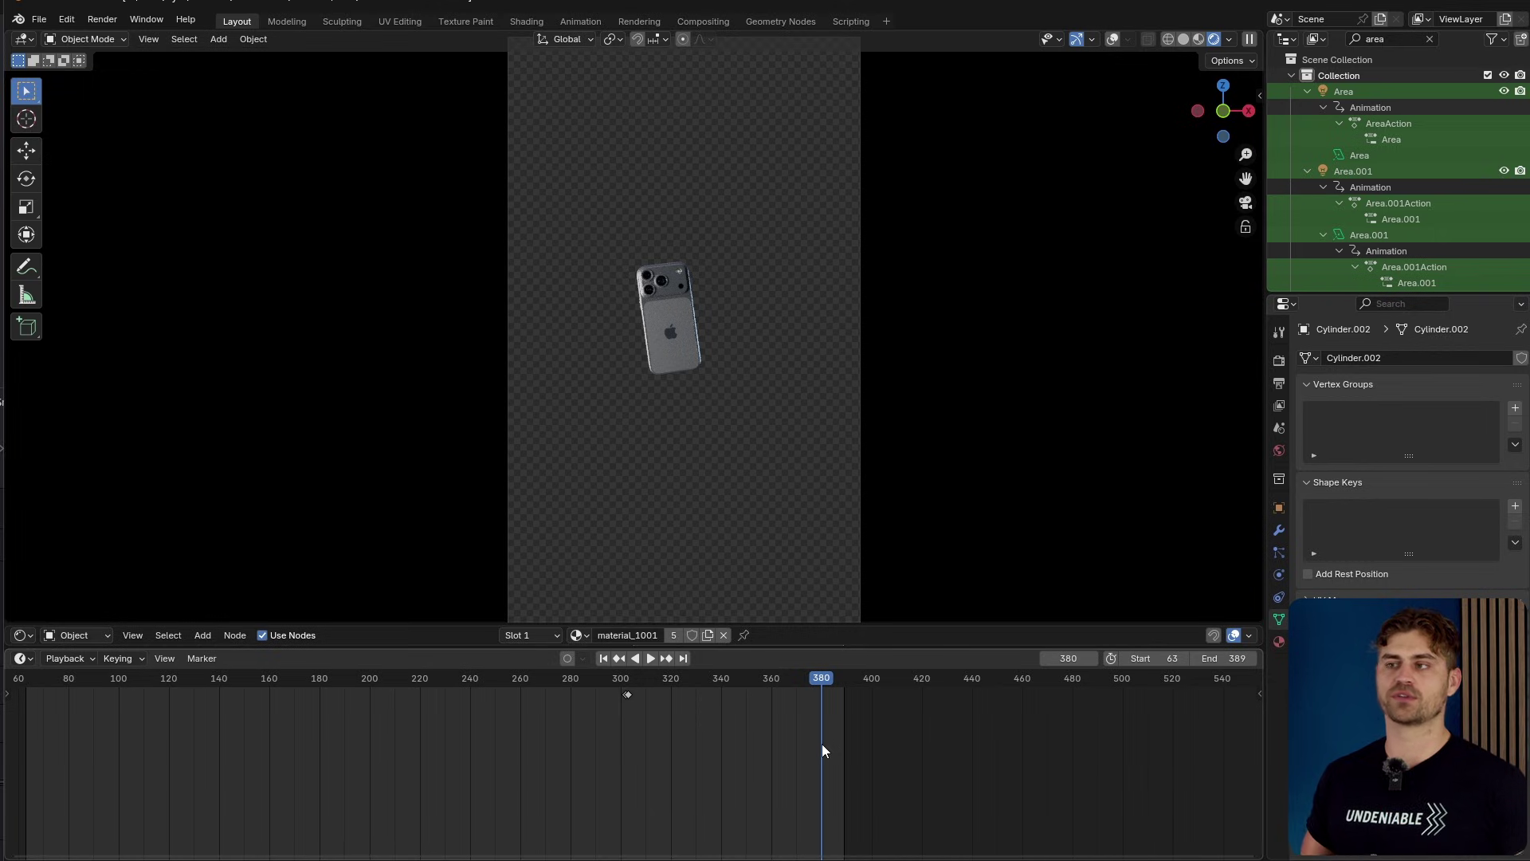